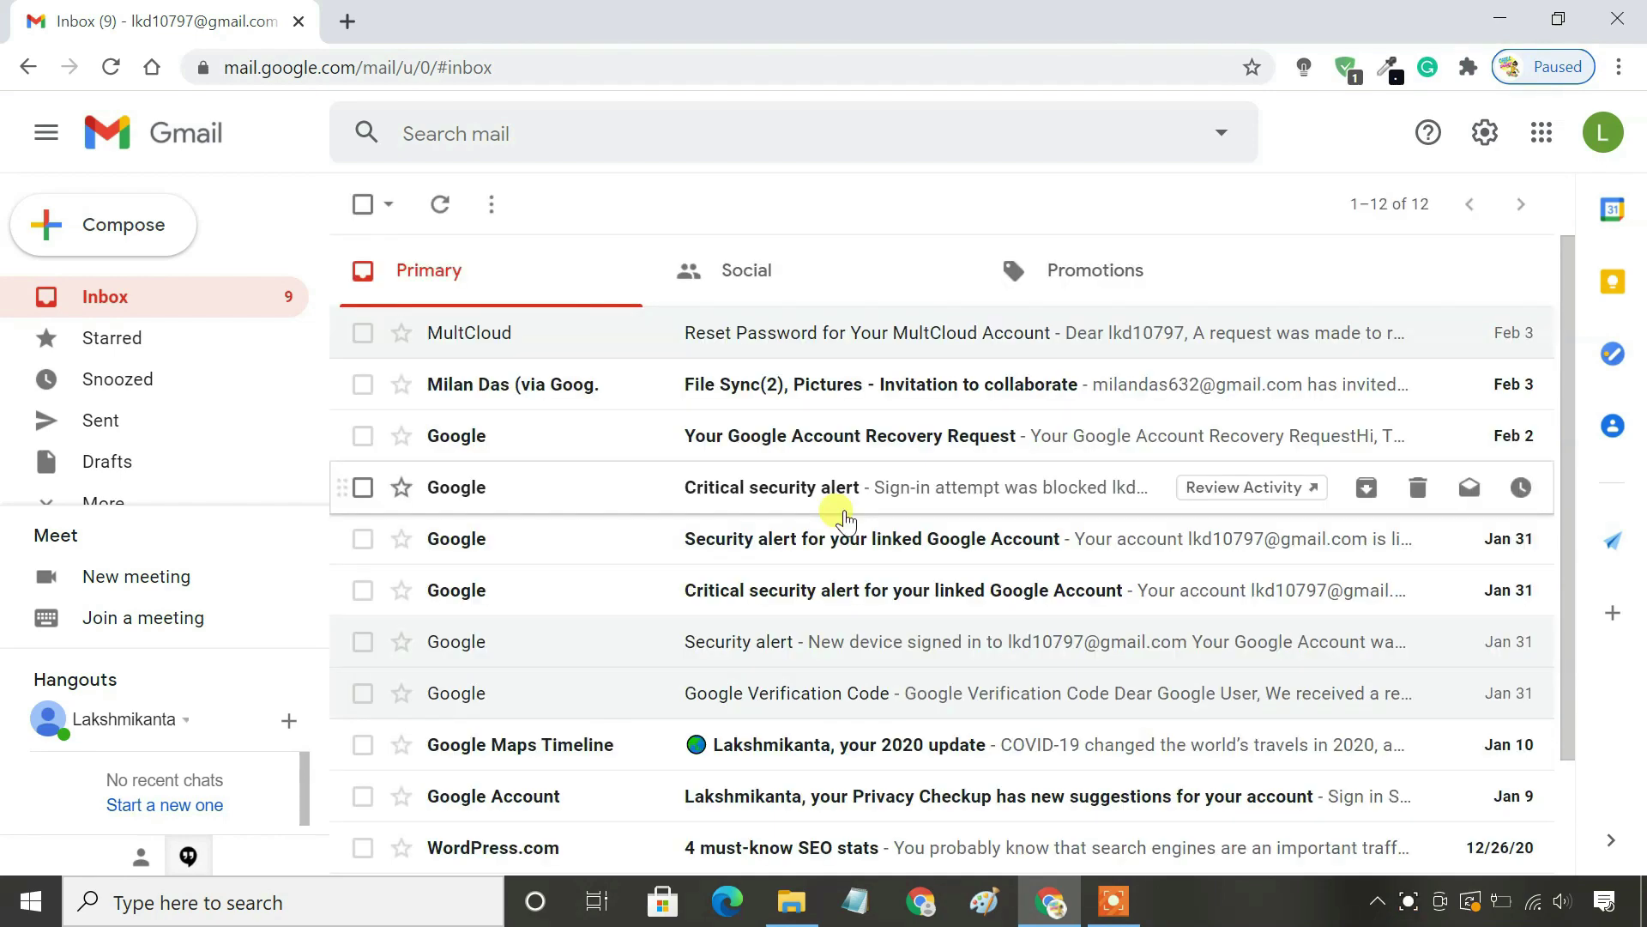
# Open the Google Account's data and personalization settings and go to the option for downloading your data.
pyautogui.click(1592, 140)
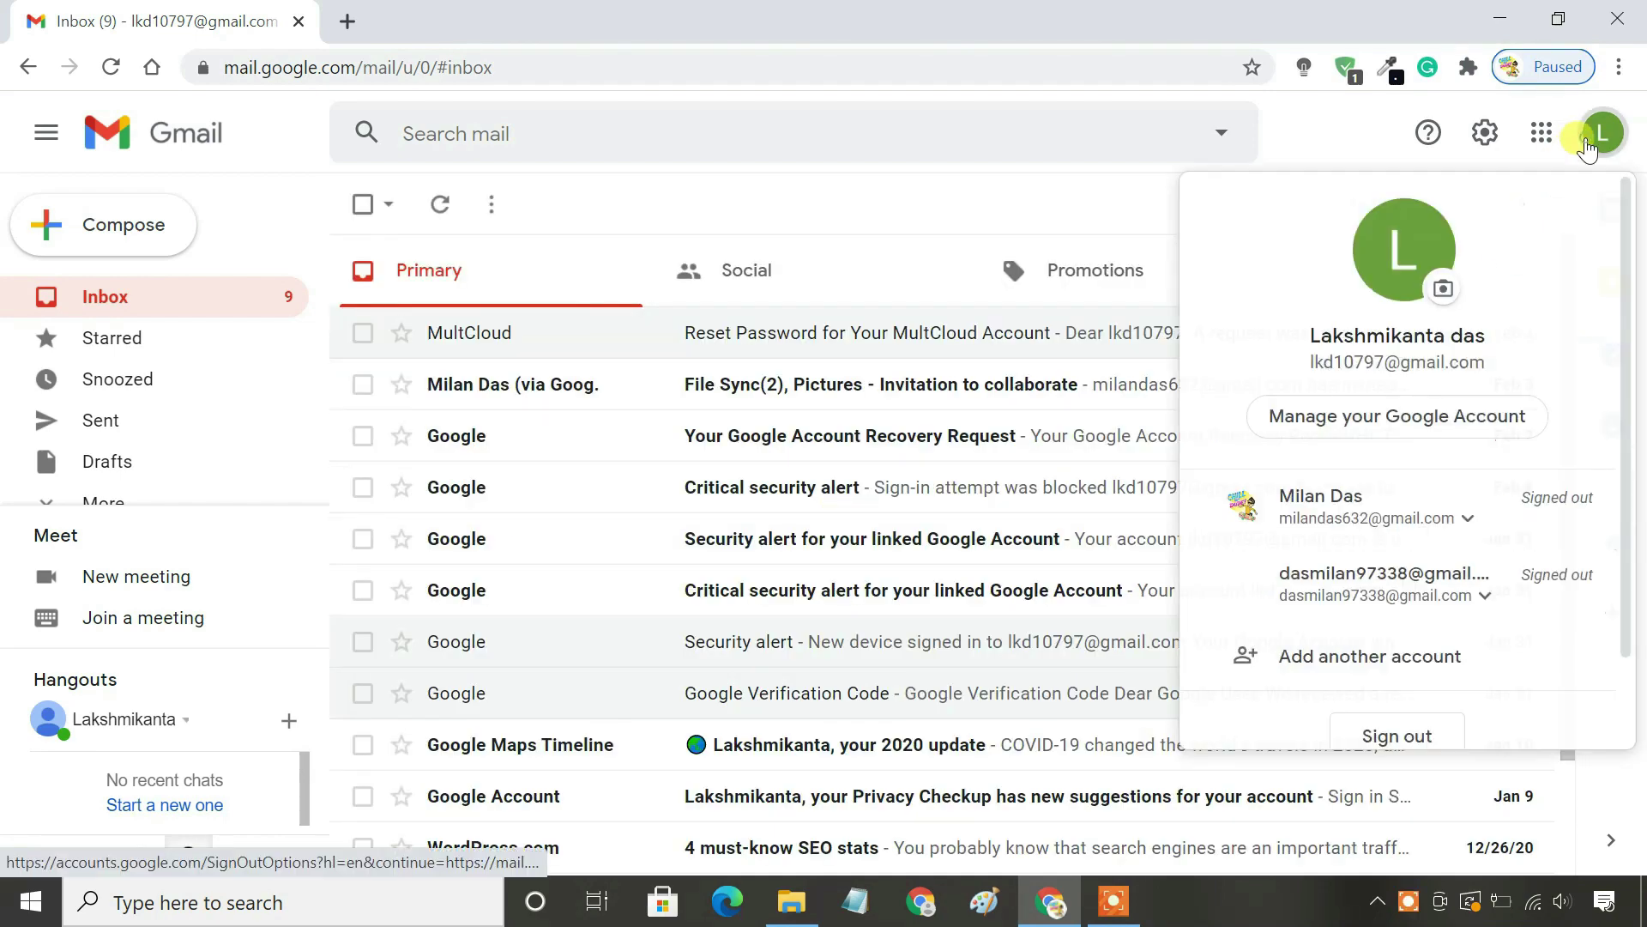
pyautogui.click(1427, 416)
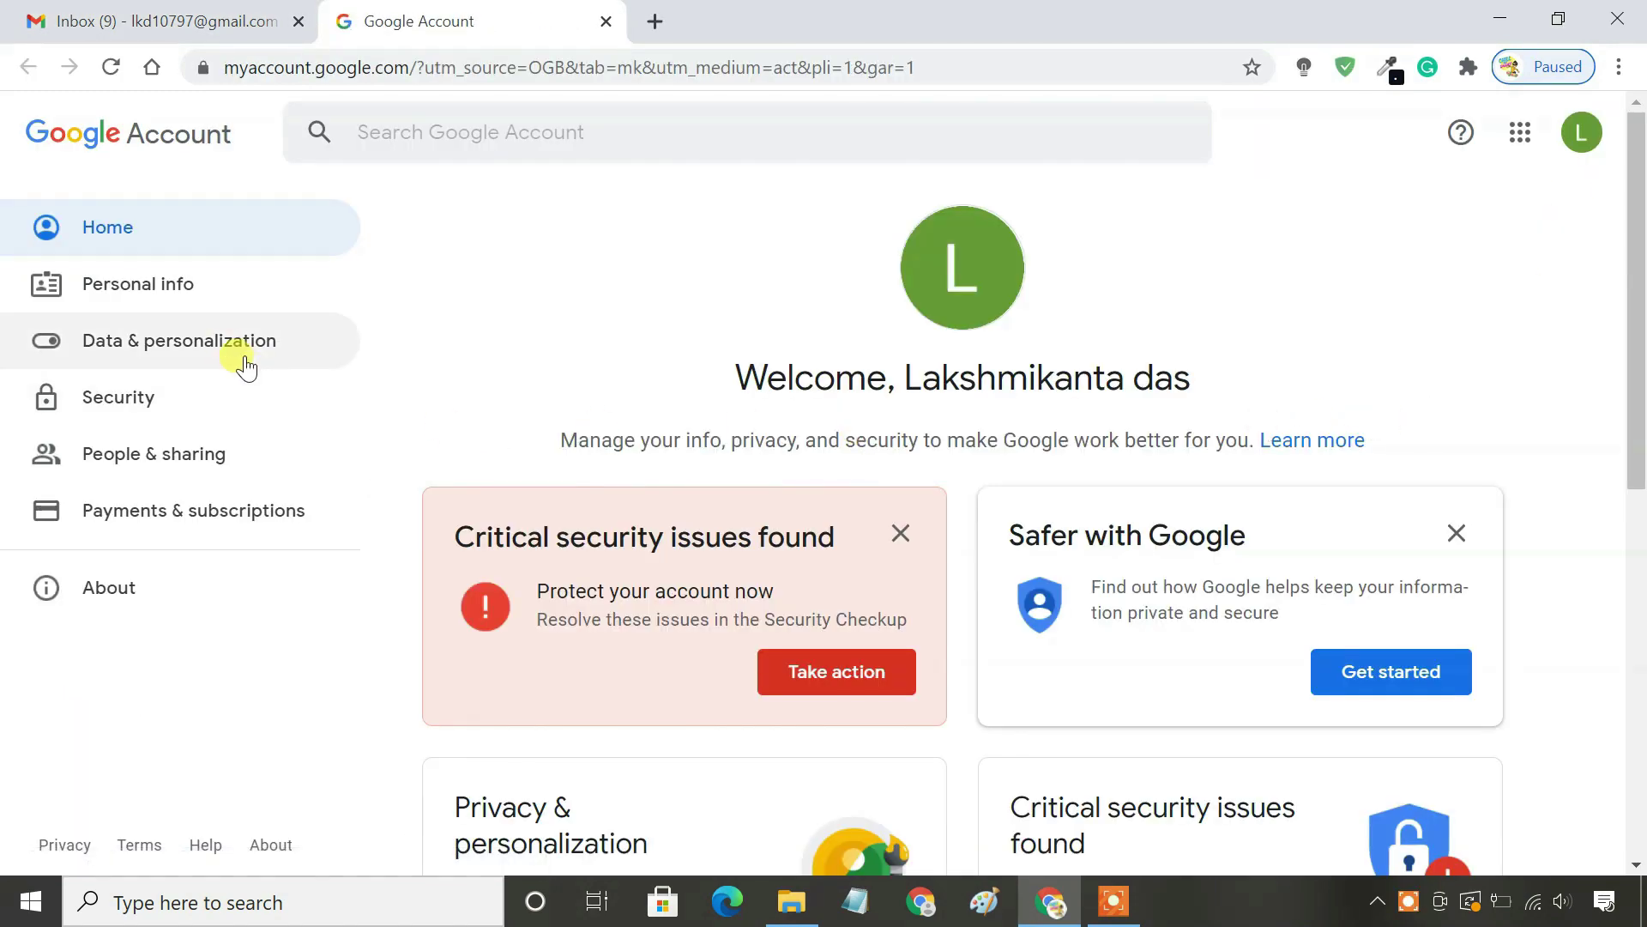
pyautogui.click(233, 347)
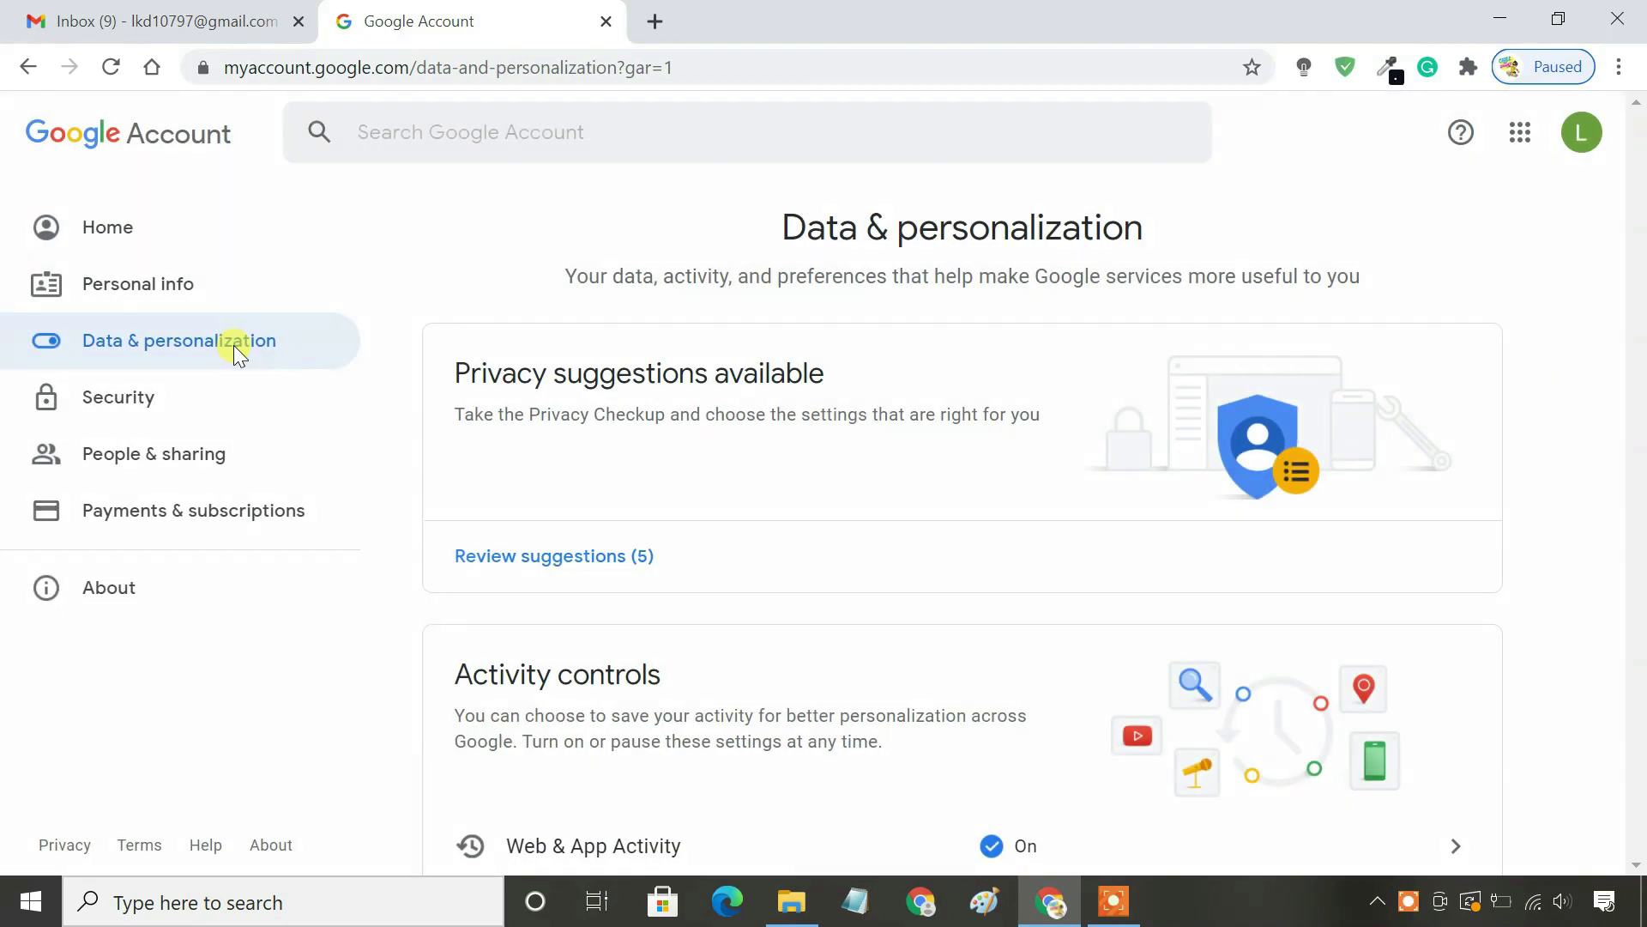
pyautogui.scroll(-18, 816, 581)
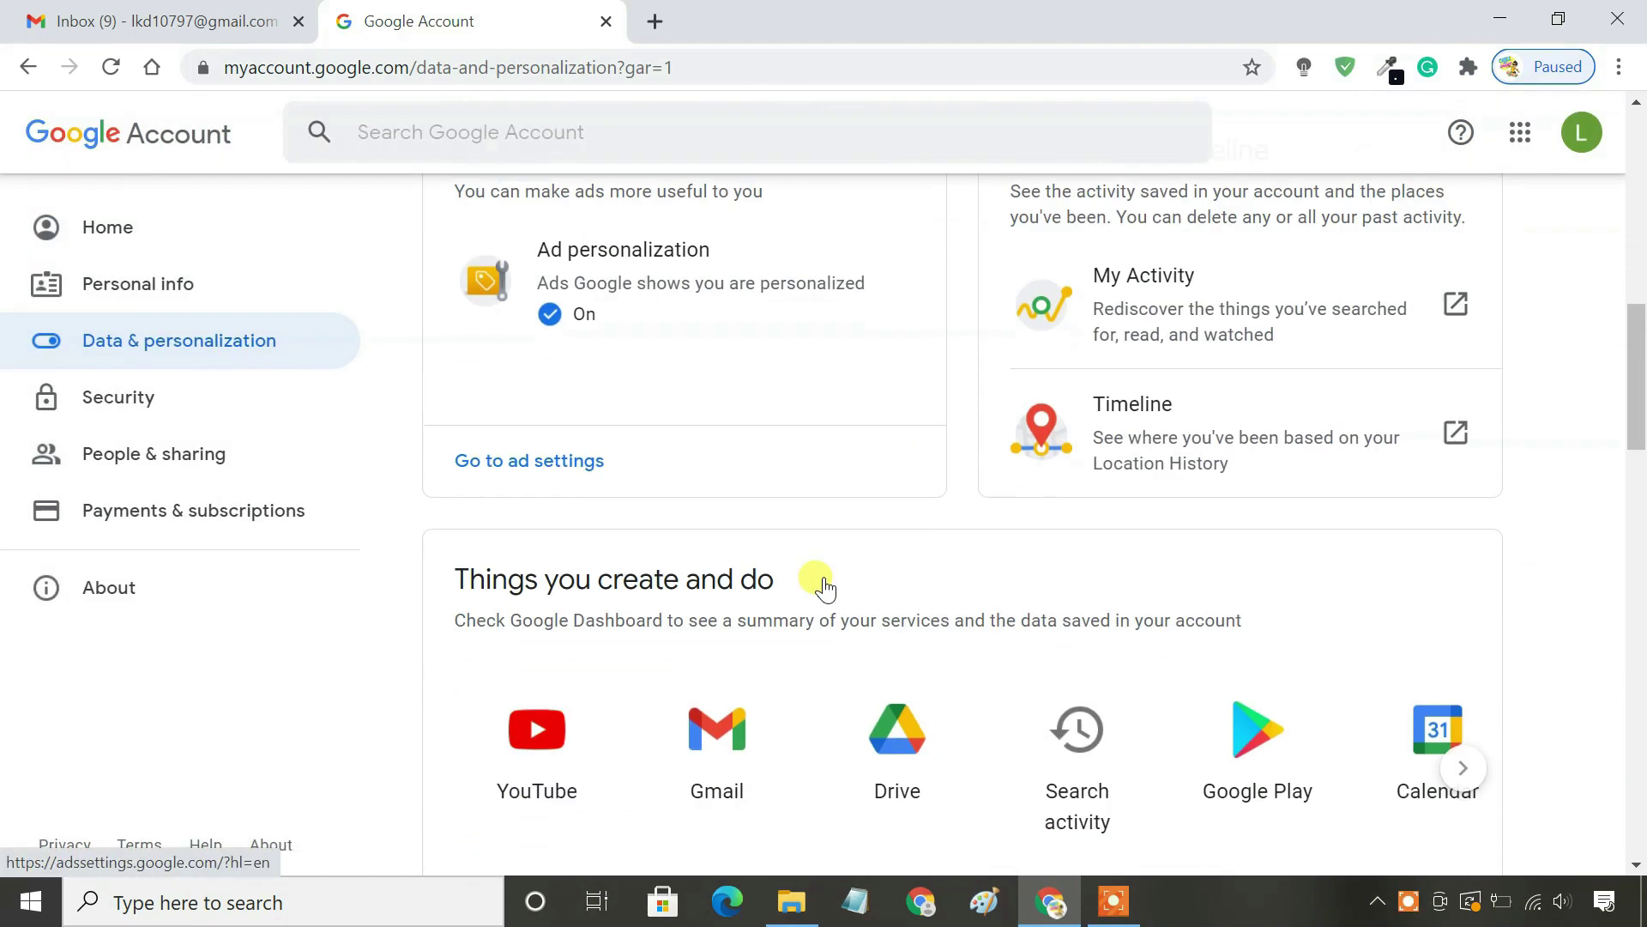
pyautogui.scroll(-5, 824, 589)
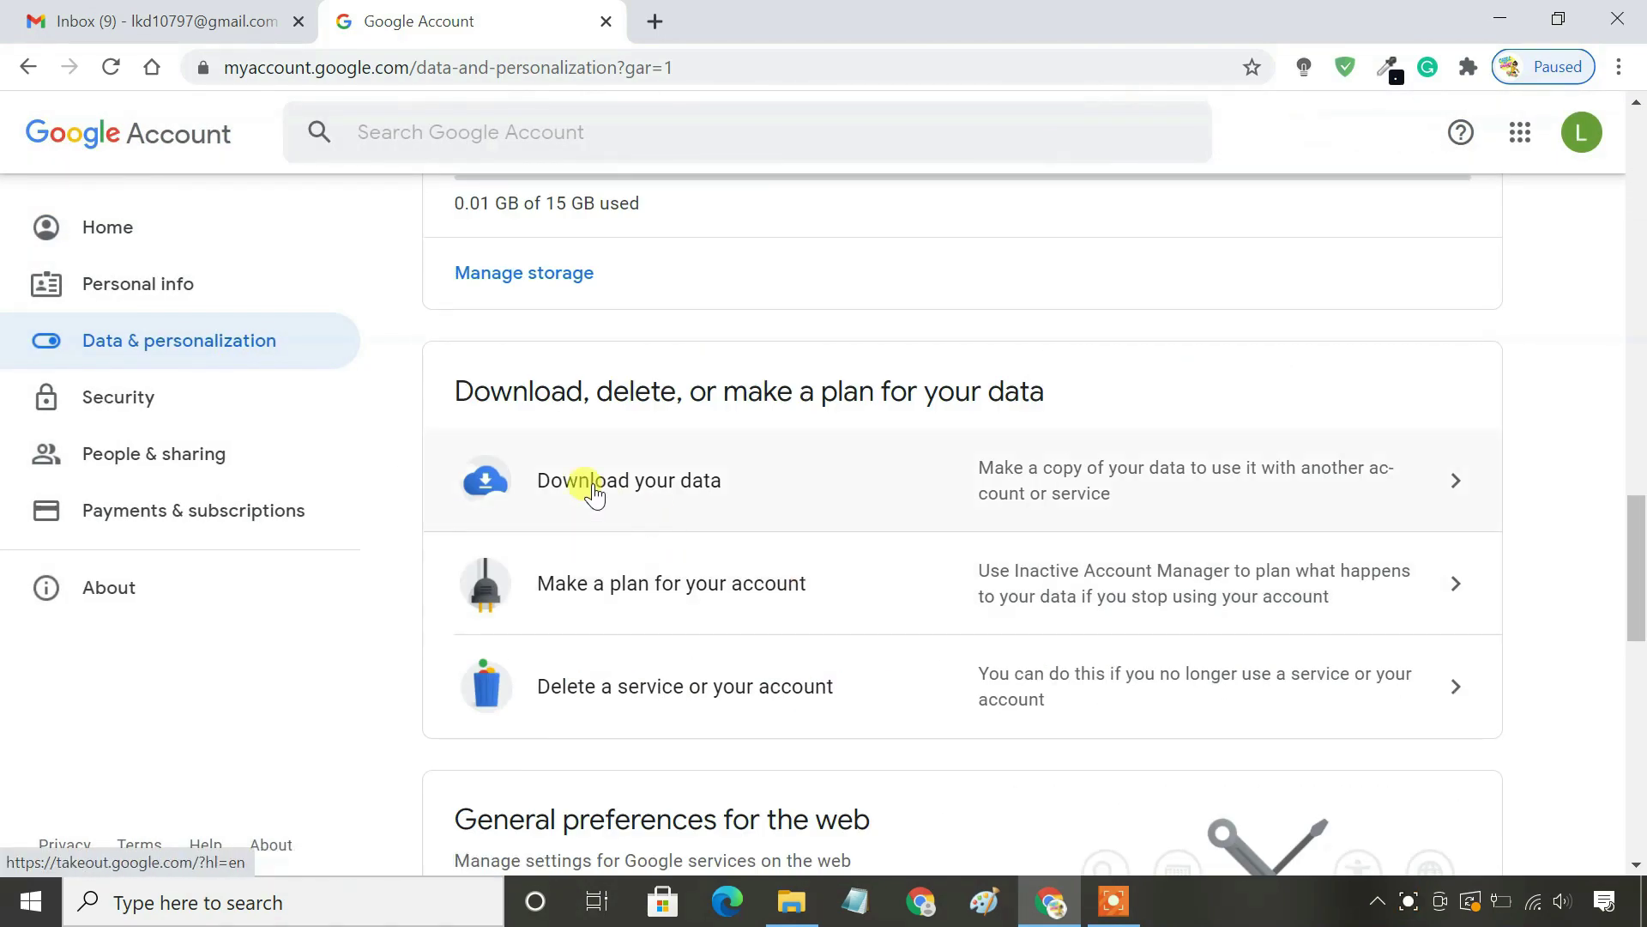
pyautogui.click(632, 490)
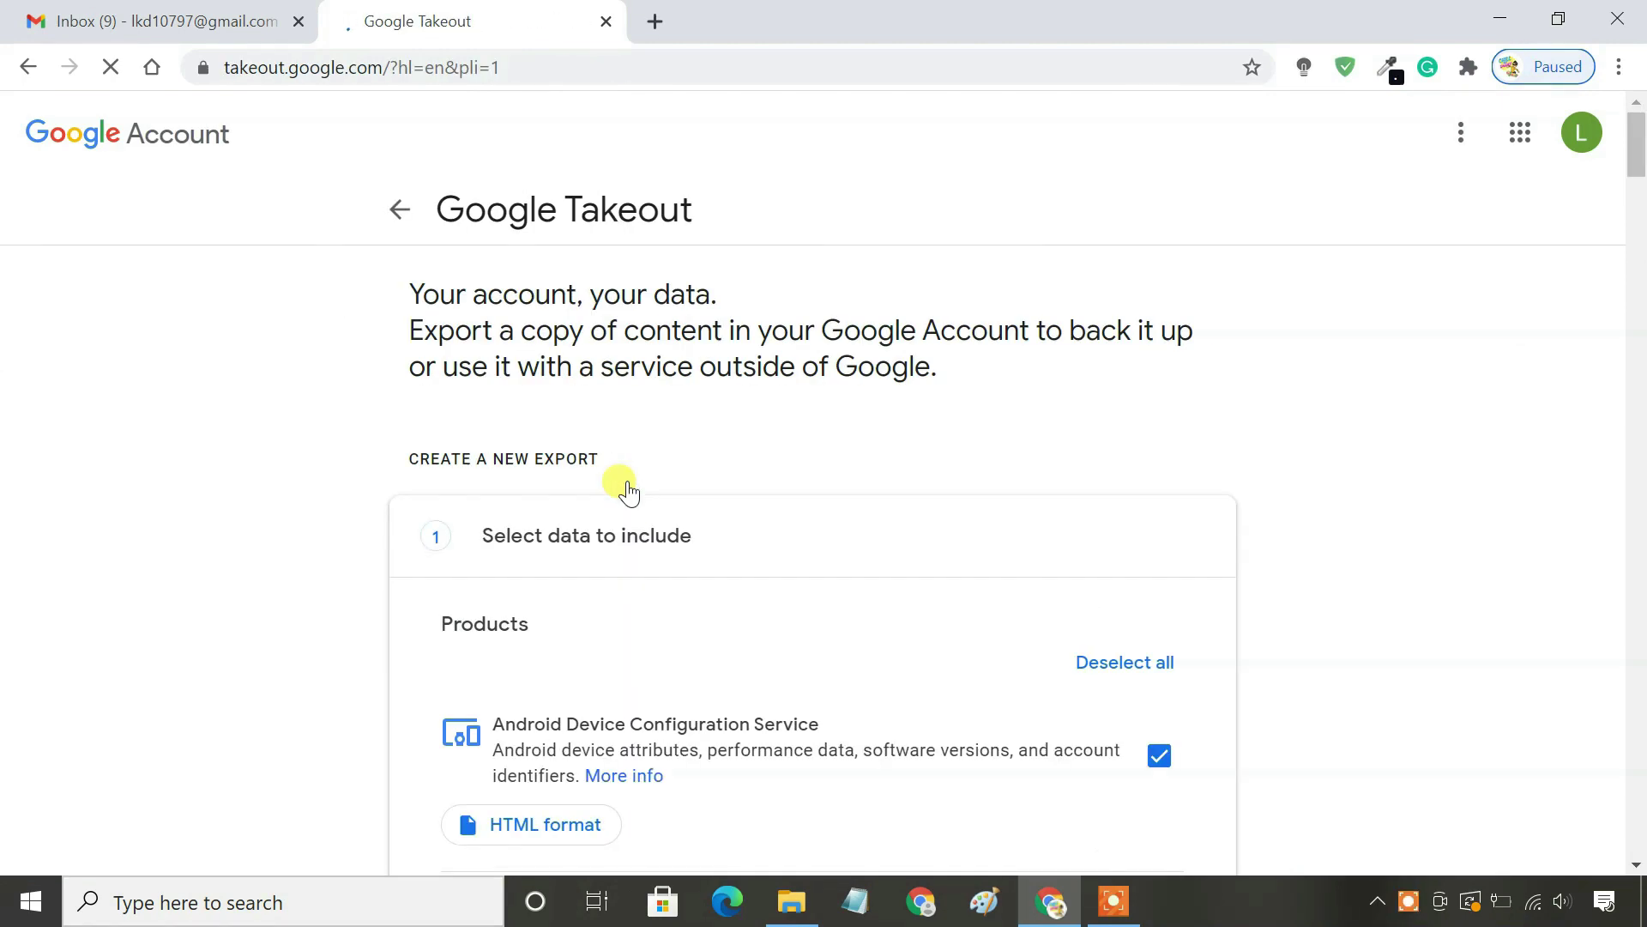
# Deselect all products in the new Takeout export and include only Mail.
pyautogui.scroll(-5, 927, 577)
pyautogui.scroll(-6, 927, 583)
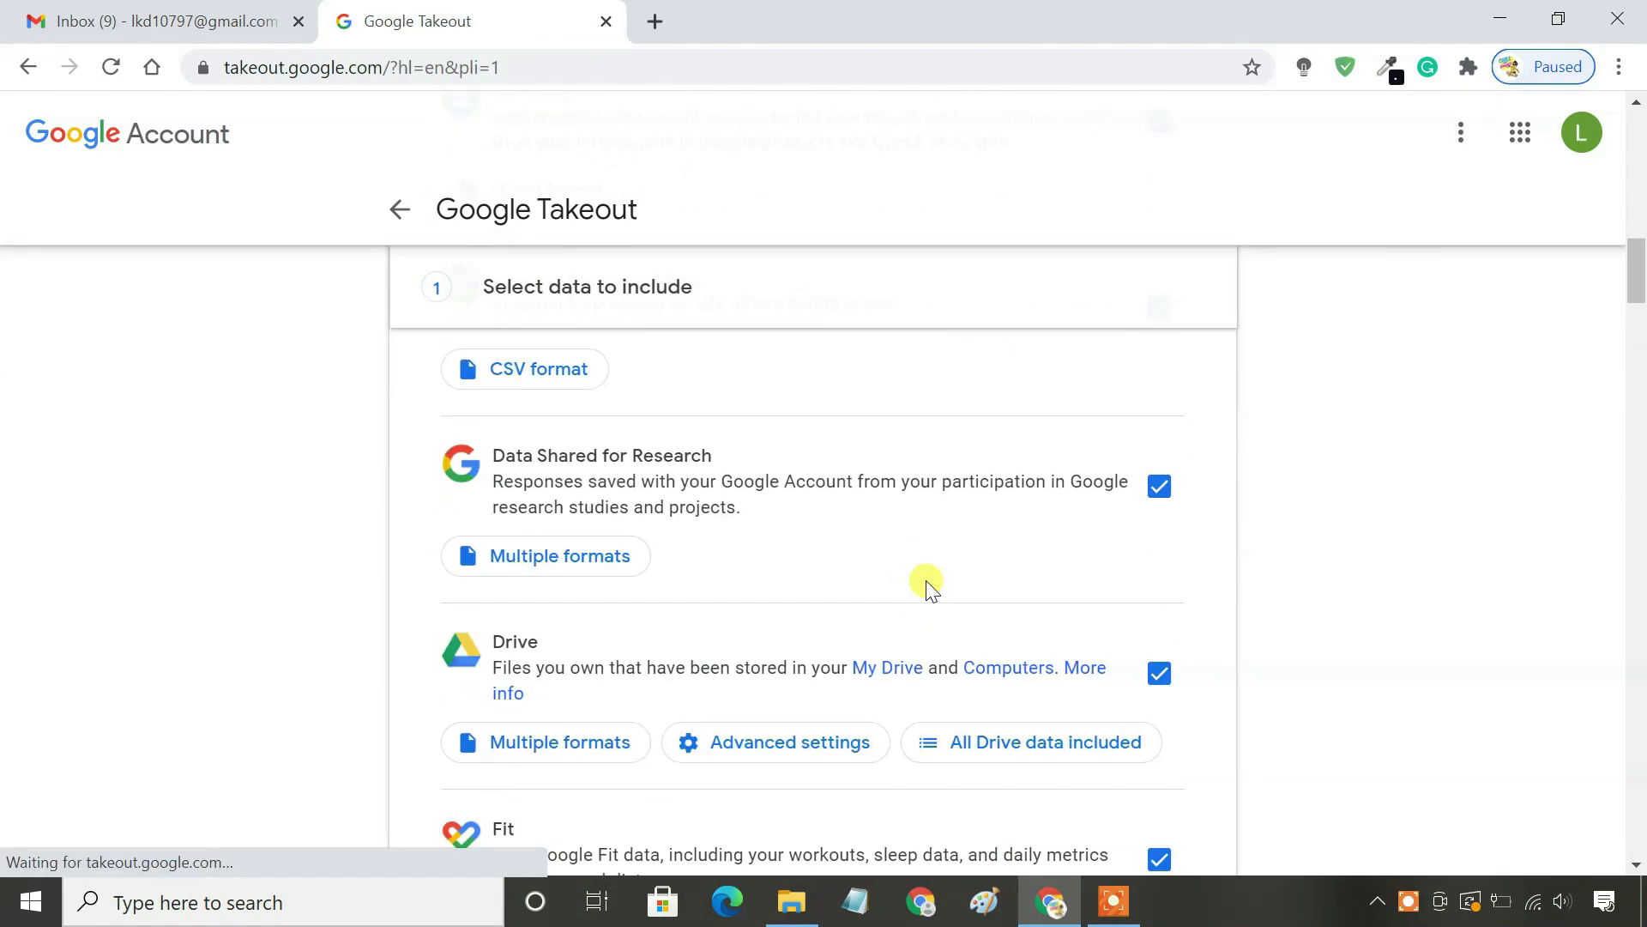
pyautogui.scroll(13, 926, 583)
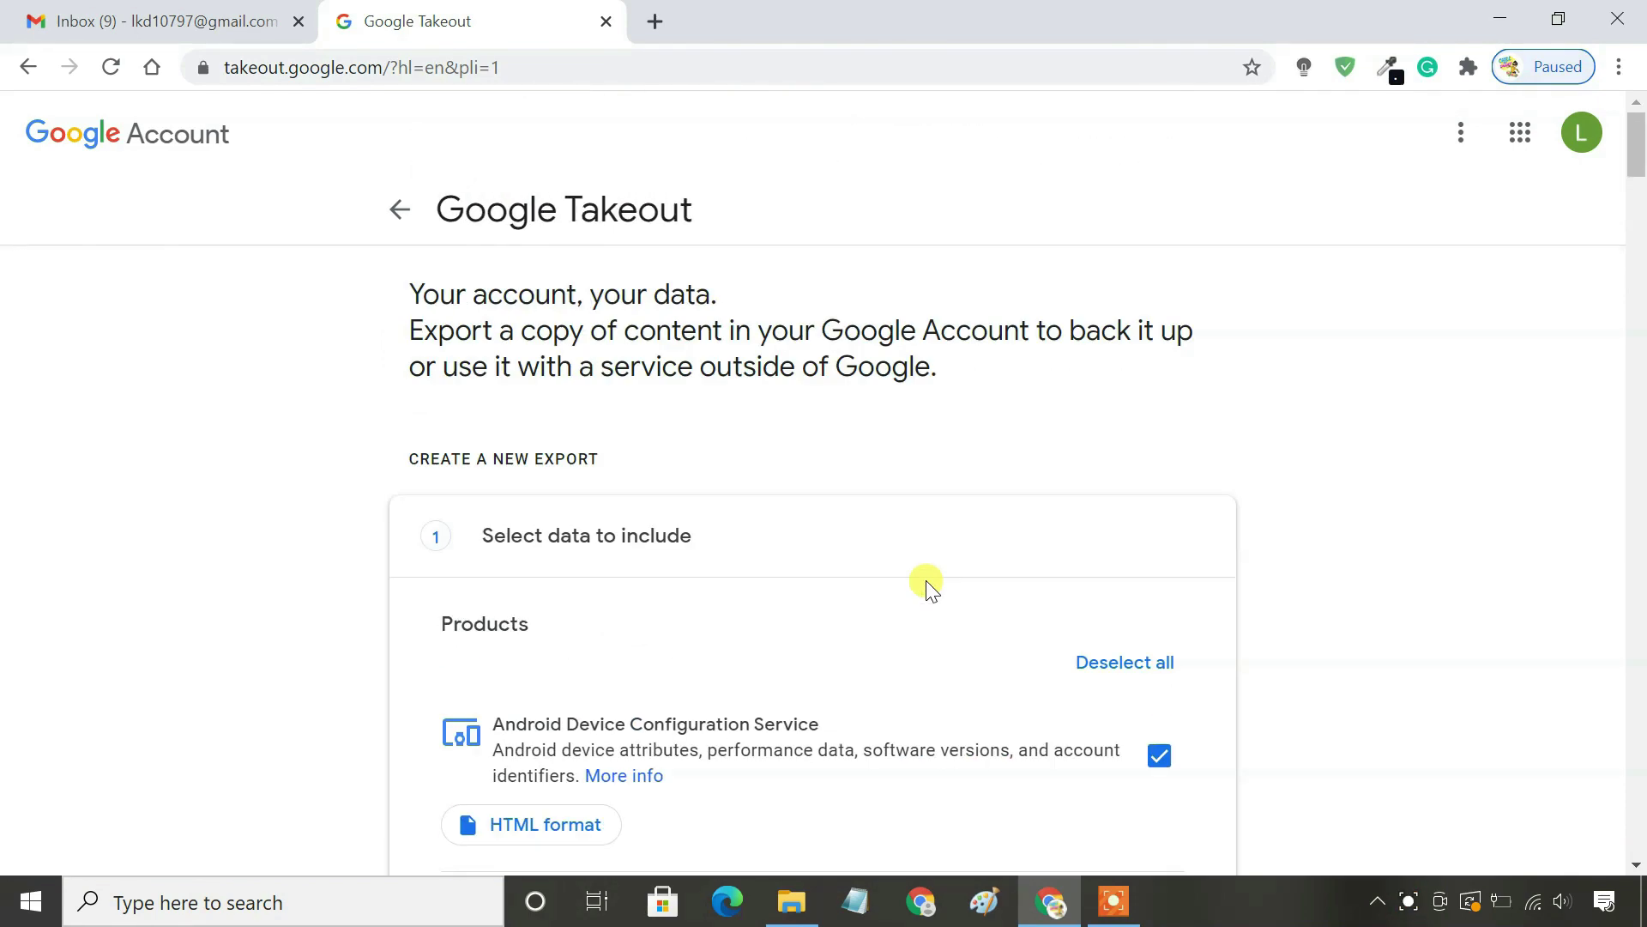
pyautogui.click(1113, 667)
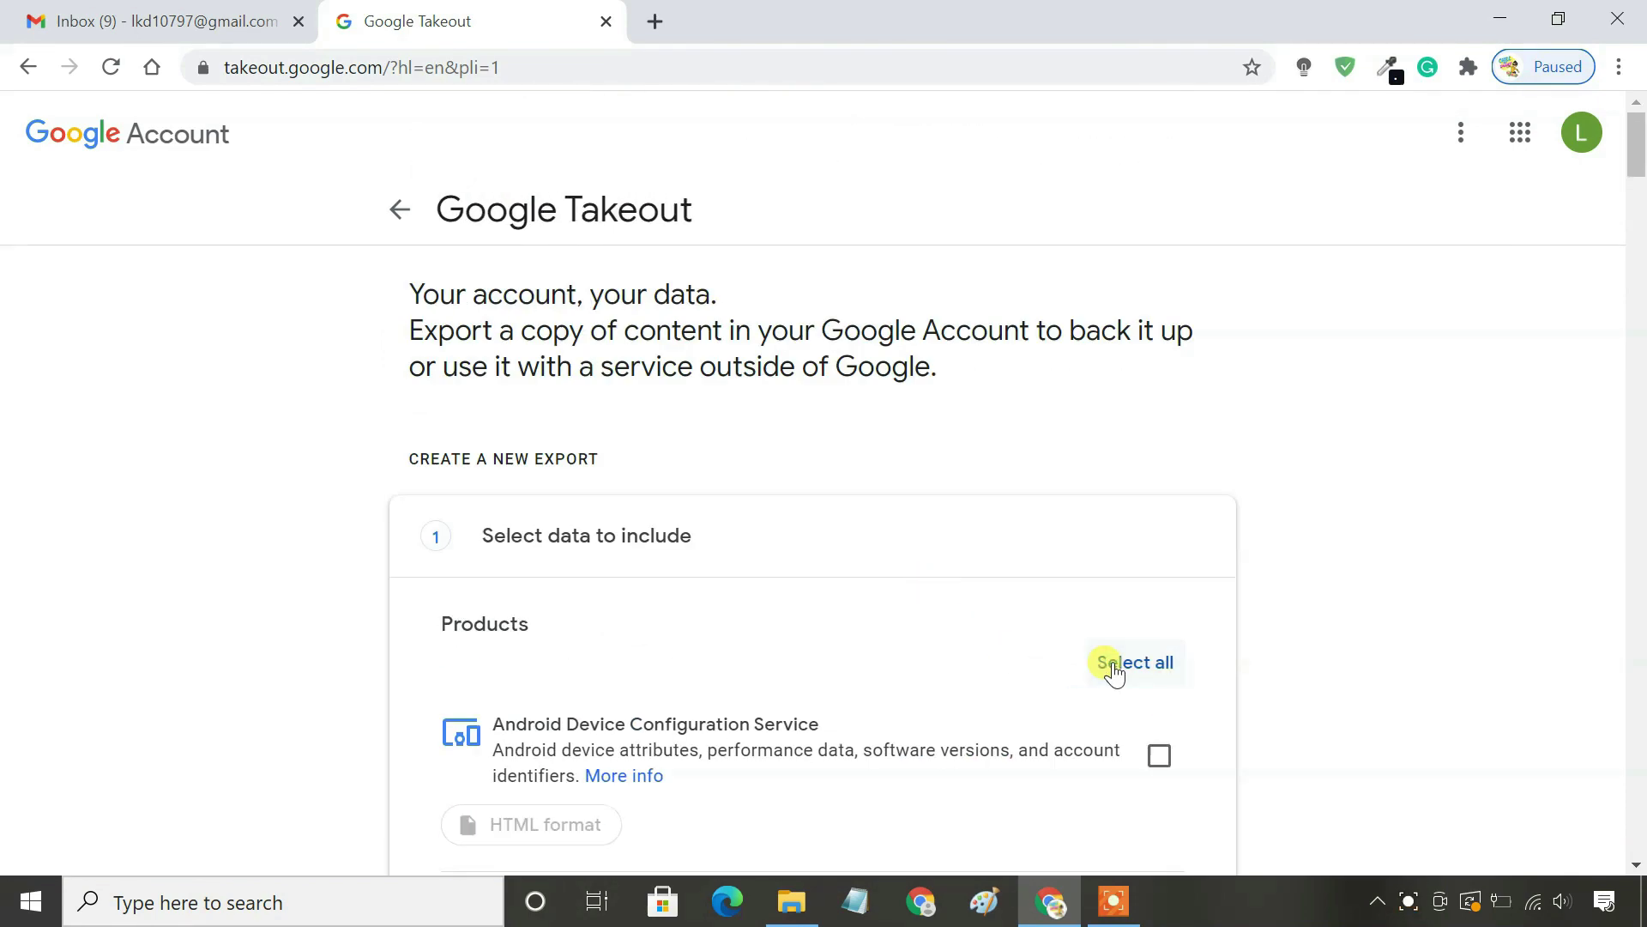
pyautogui.scroll(-20, 1005, 701)
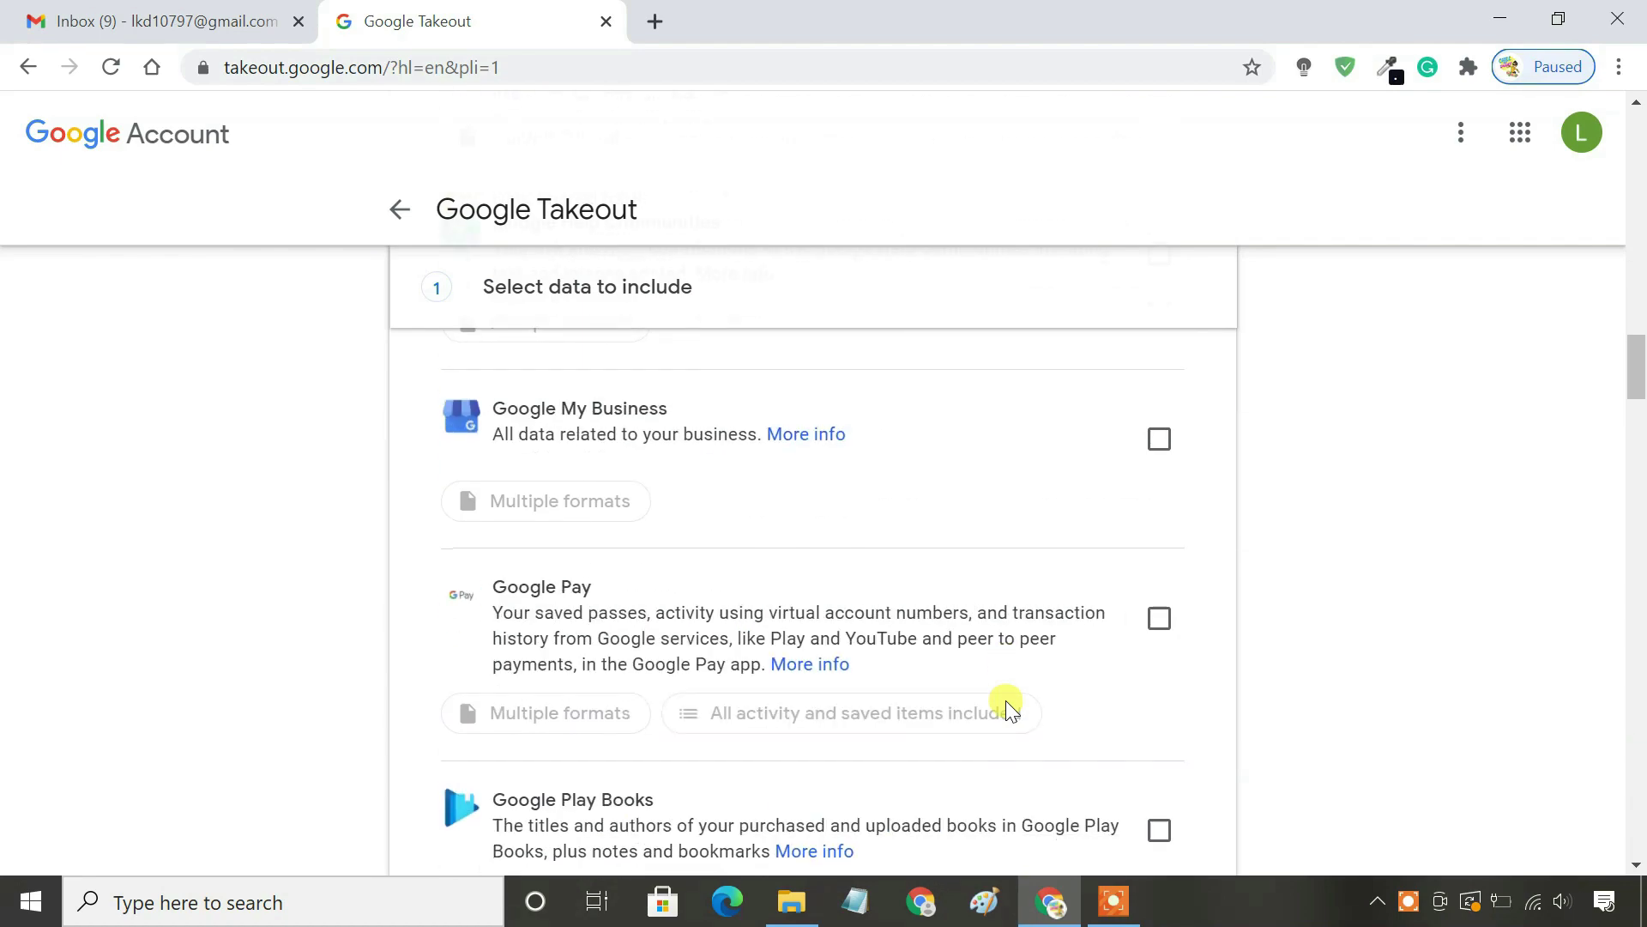
pyautogui.scroll(-20, 1005, 700)
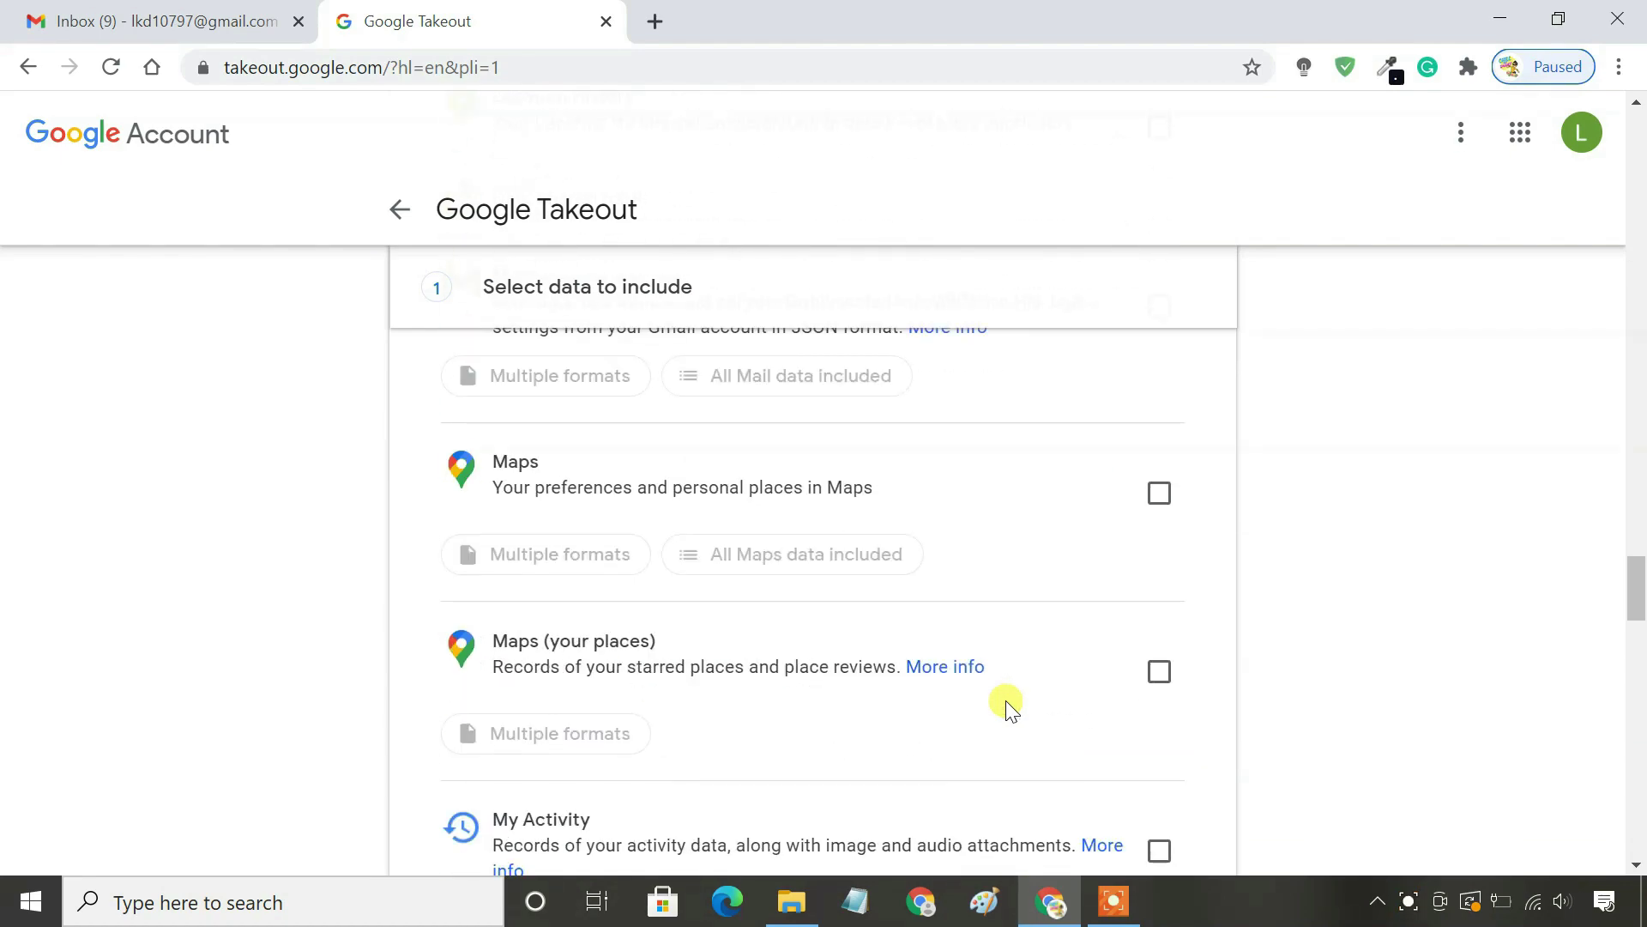
pyautogui.scroll(3, 1005, 700)
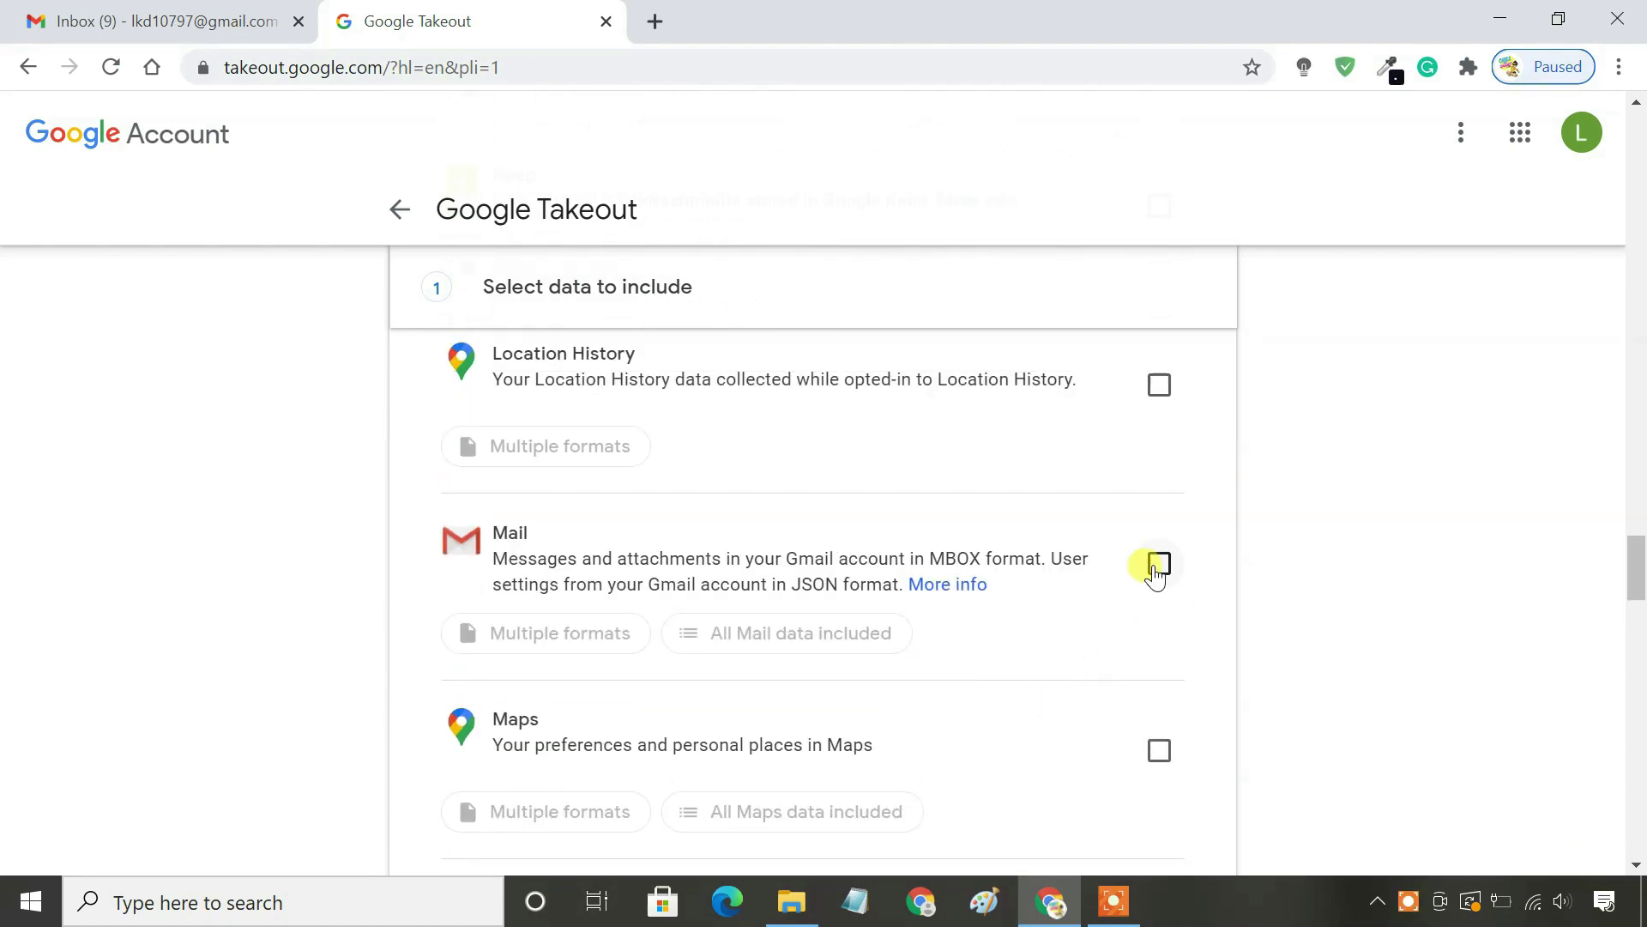
pyautogui.click(1158, 565)
# Continue to the delivery settings and create a one-time export with the download link sent via email.
pyautogui.scroll(-20, 1134, 657)
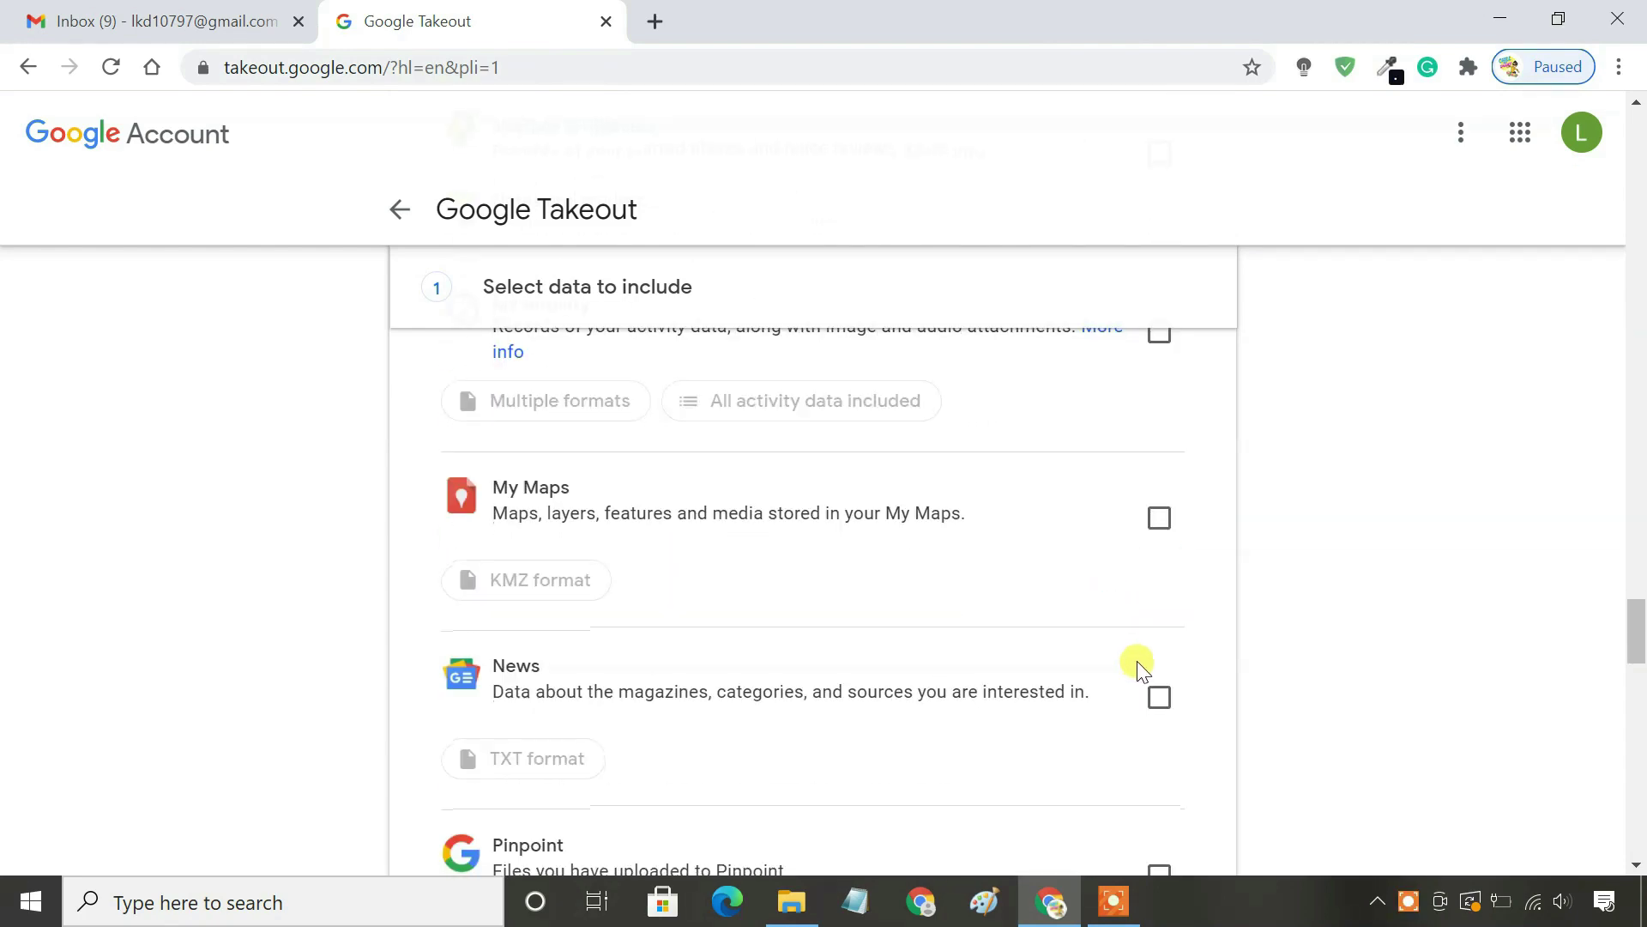
pyautogui.click(1153, 599)
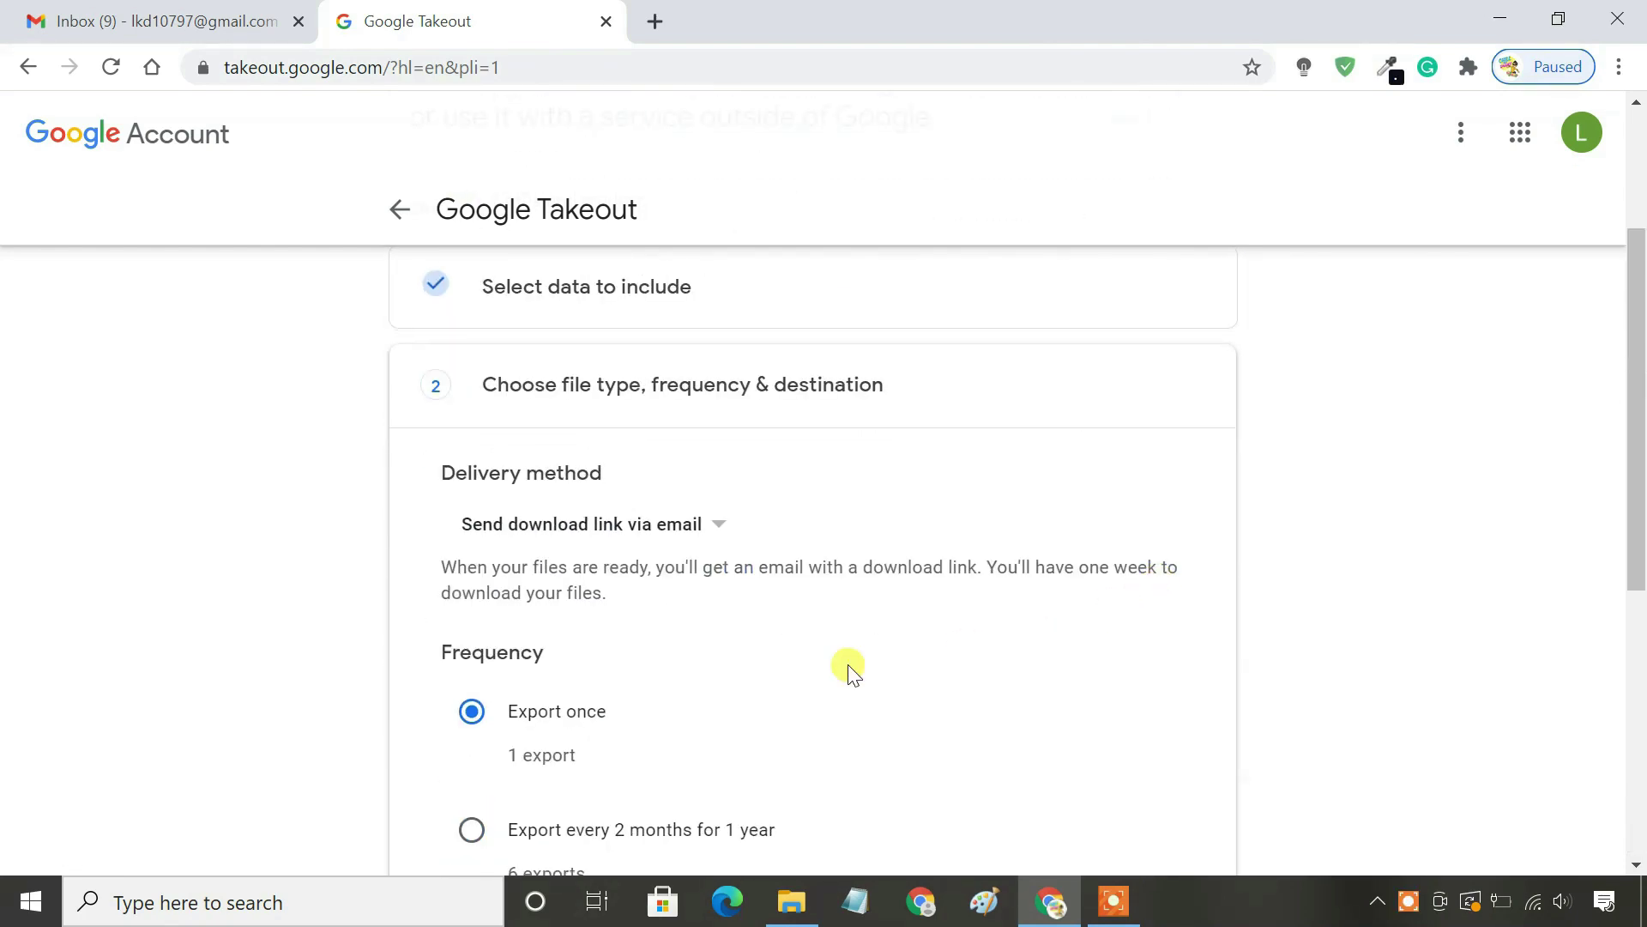
pyautogui.scroll(-5, 849, 669)
pyautogui.click(1112, 712)
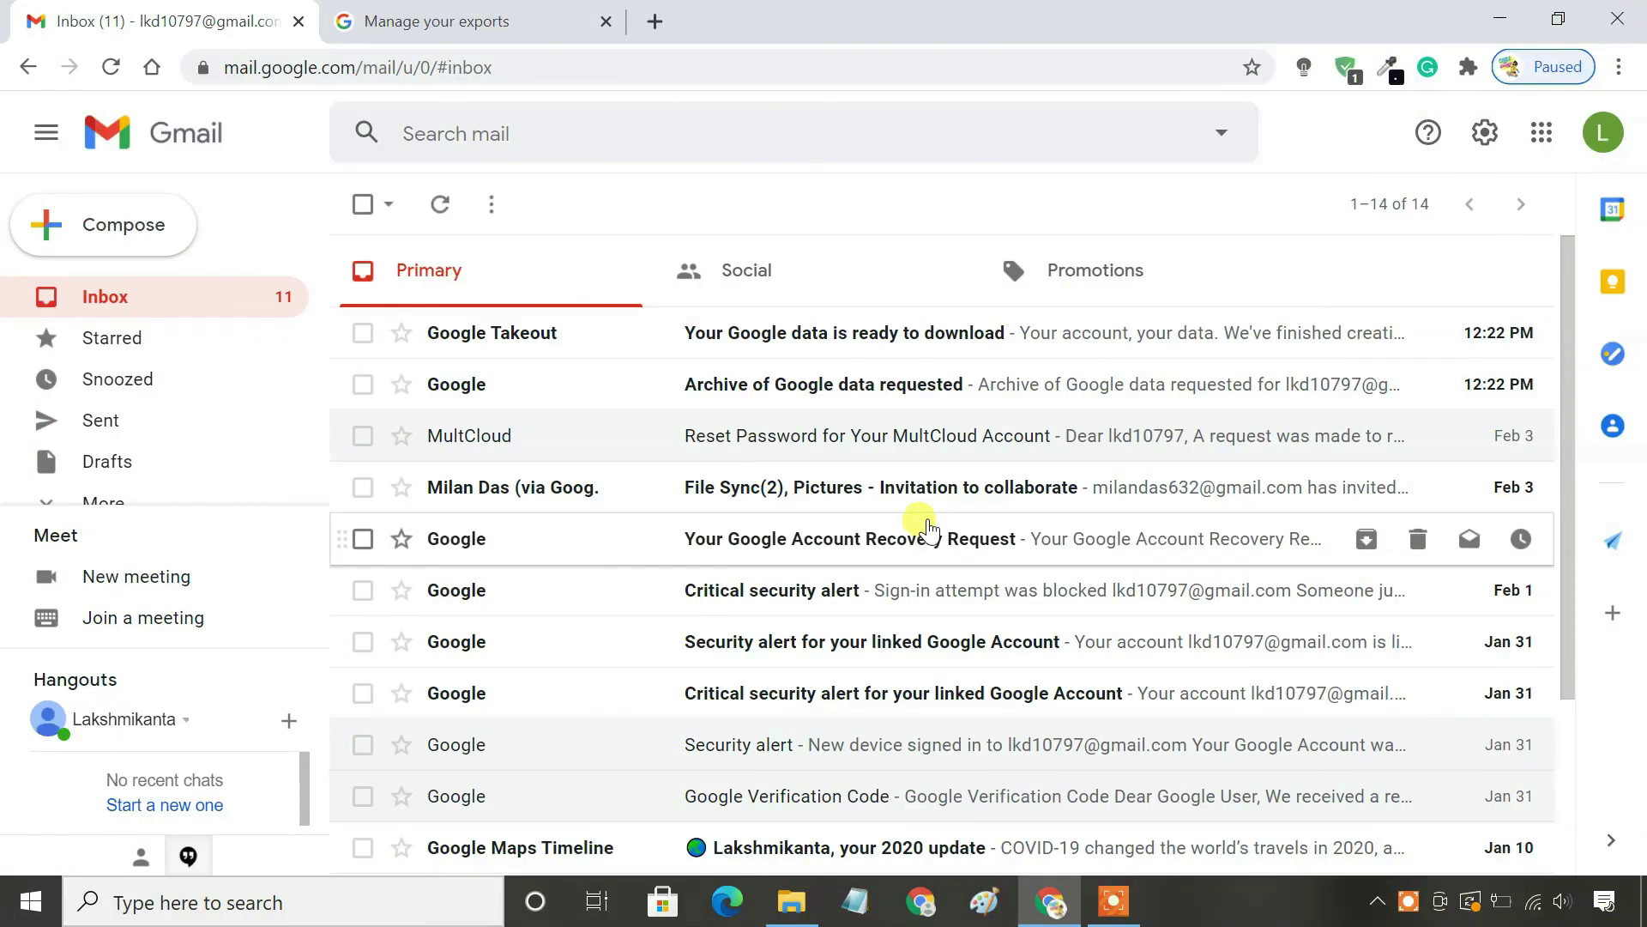
# Open the Google Takeout email about the finished export and download the Mail archive to the Downloads\Compressed folder.
pyautogui.click(856, 343)
pyautogui.scroll(-3, 1095, 621)
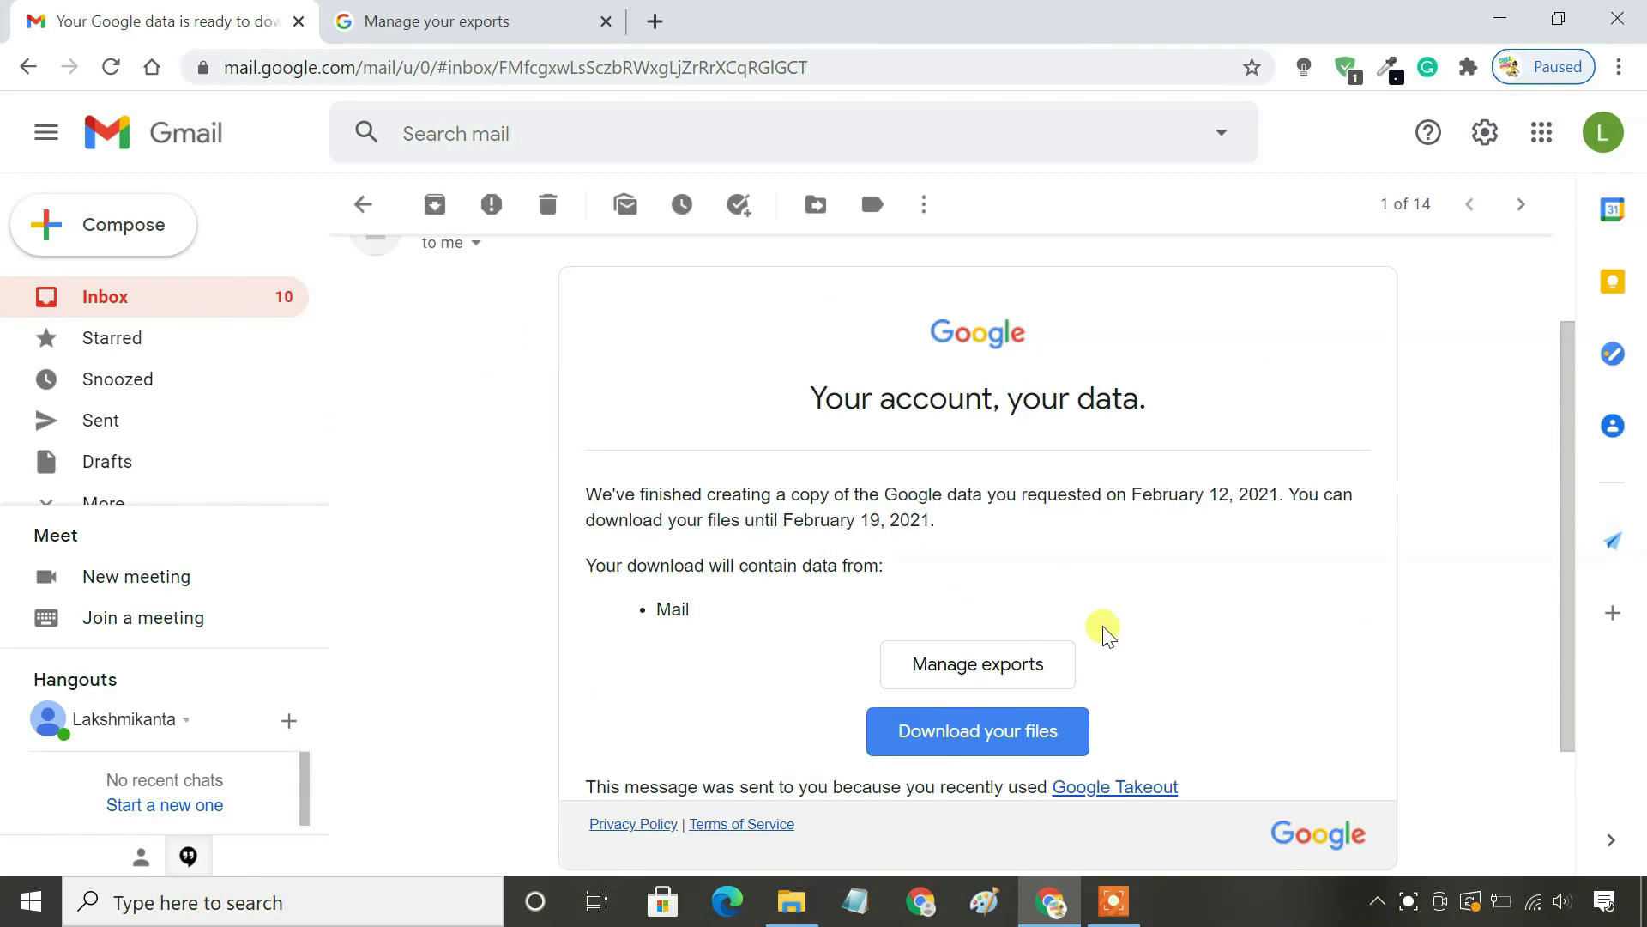
pyautogui.click(968, 733)
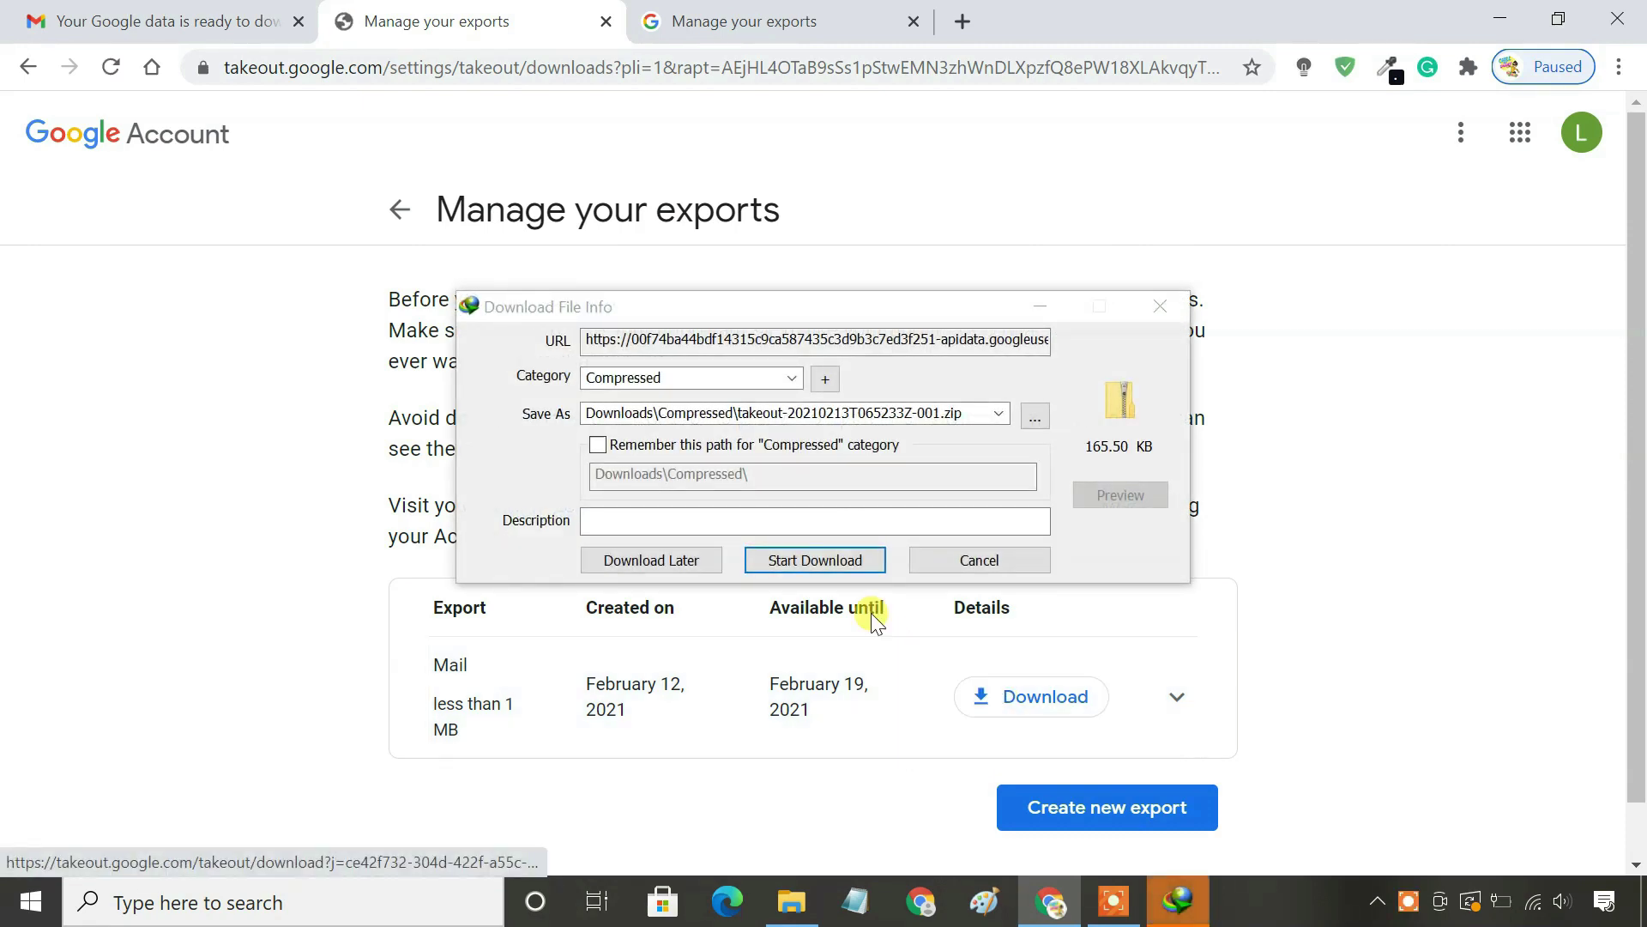
pyautogui.click(832, 556)
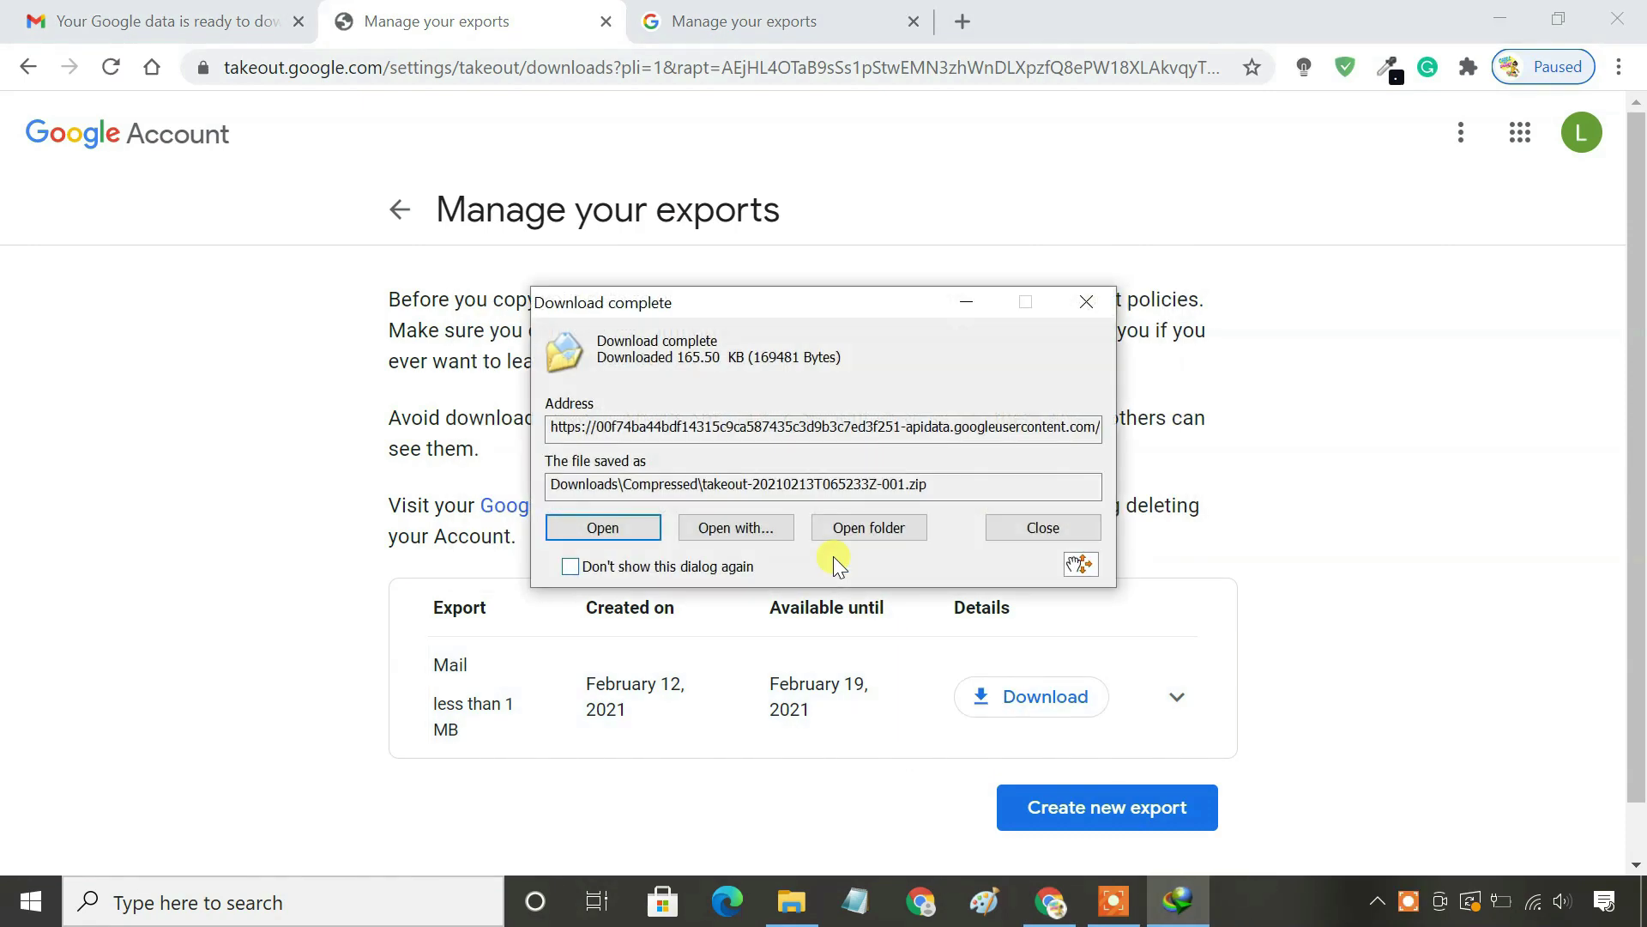
pyautogui.click(1025, 528)
# Switch to File Explorer and extract the takeout zip in Downloads\Compressed with 7-Zip into a folder of the same name.
pyautogui.click(814, 905)
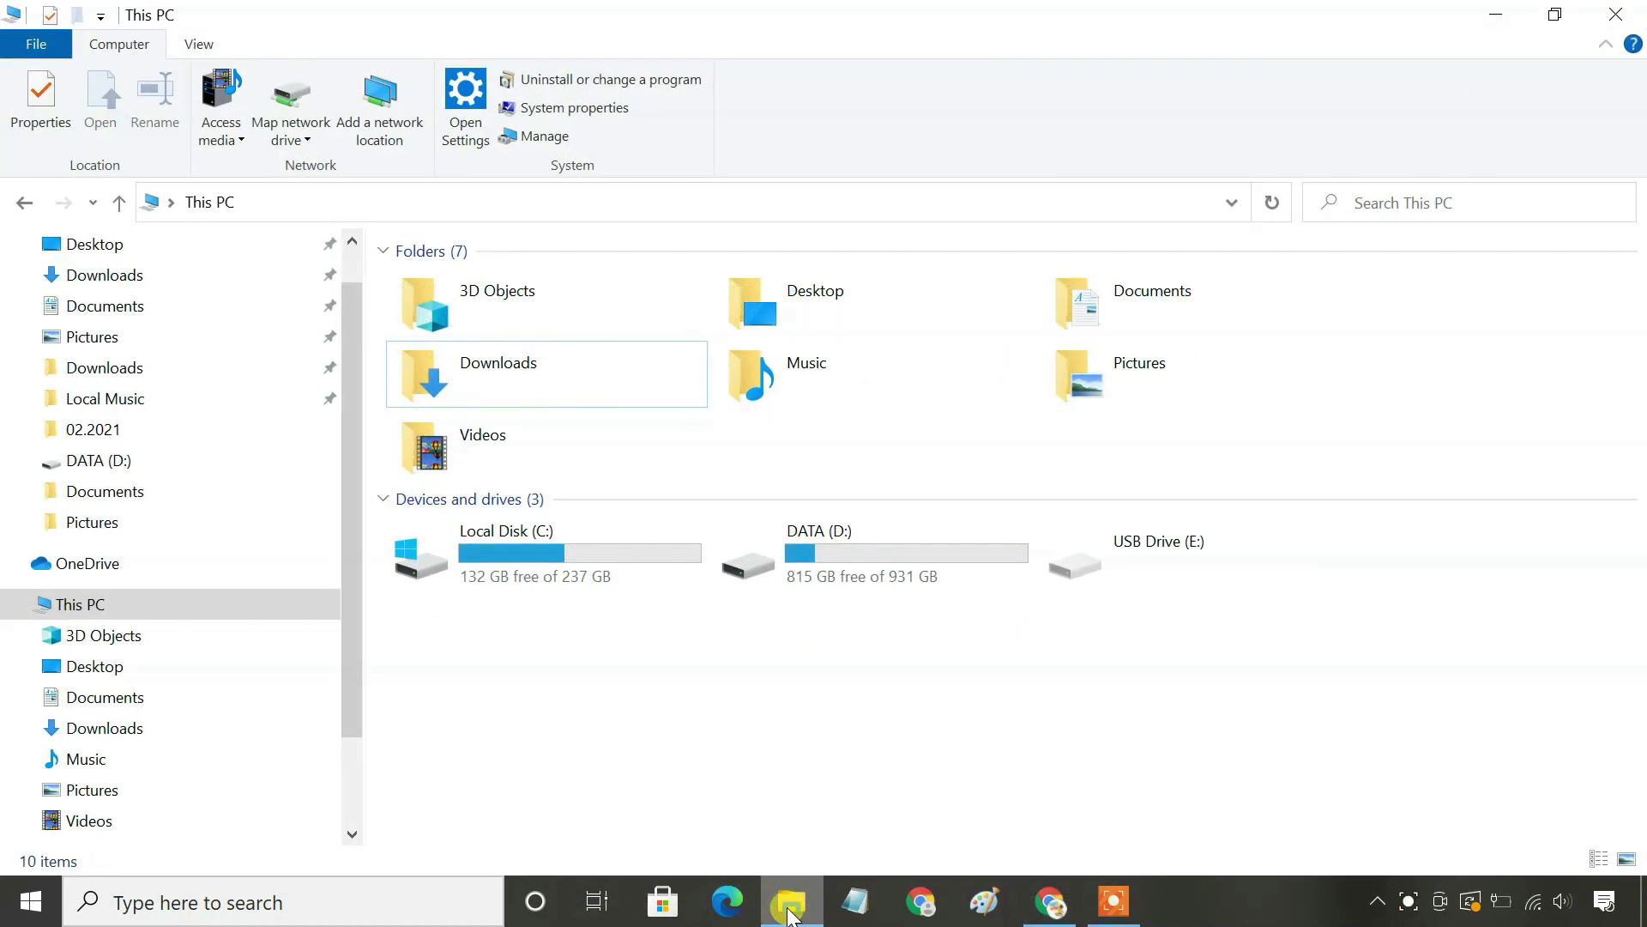
pyautogui.click(147, 277)
pyautogui.doubleClick(470, 380)
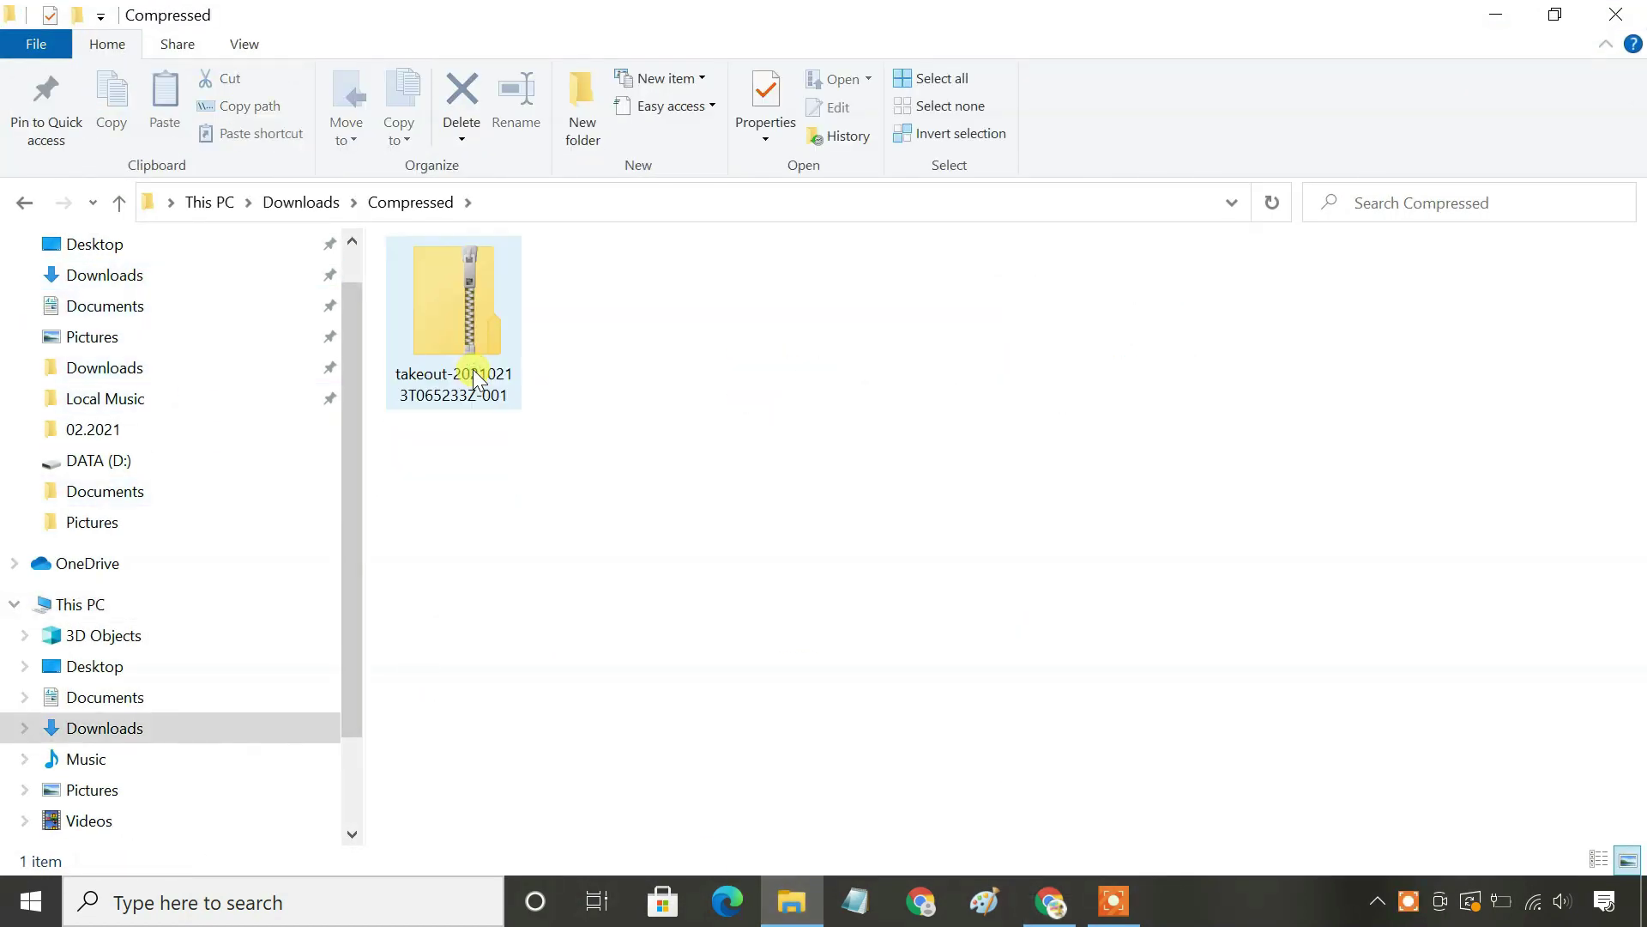
pyautogui.click(472, 361)
pyautogui.rightClick(471, 361)
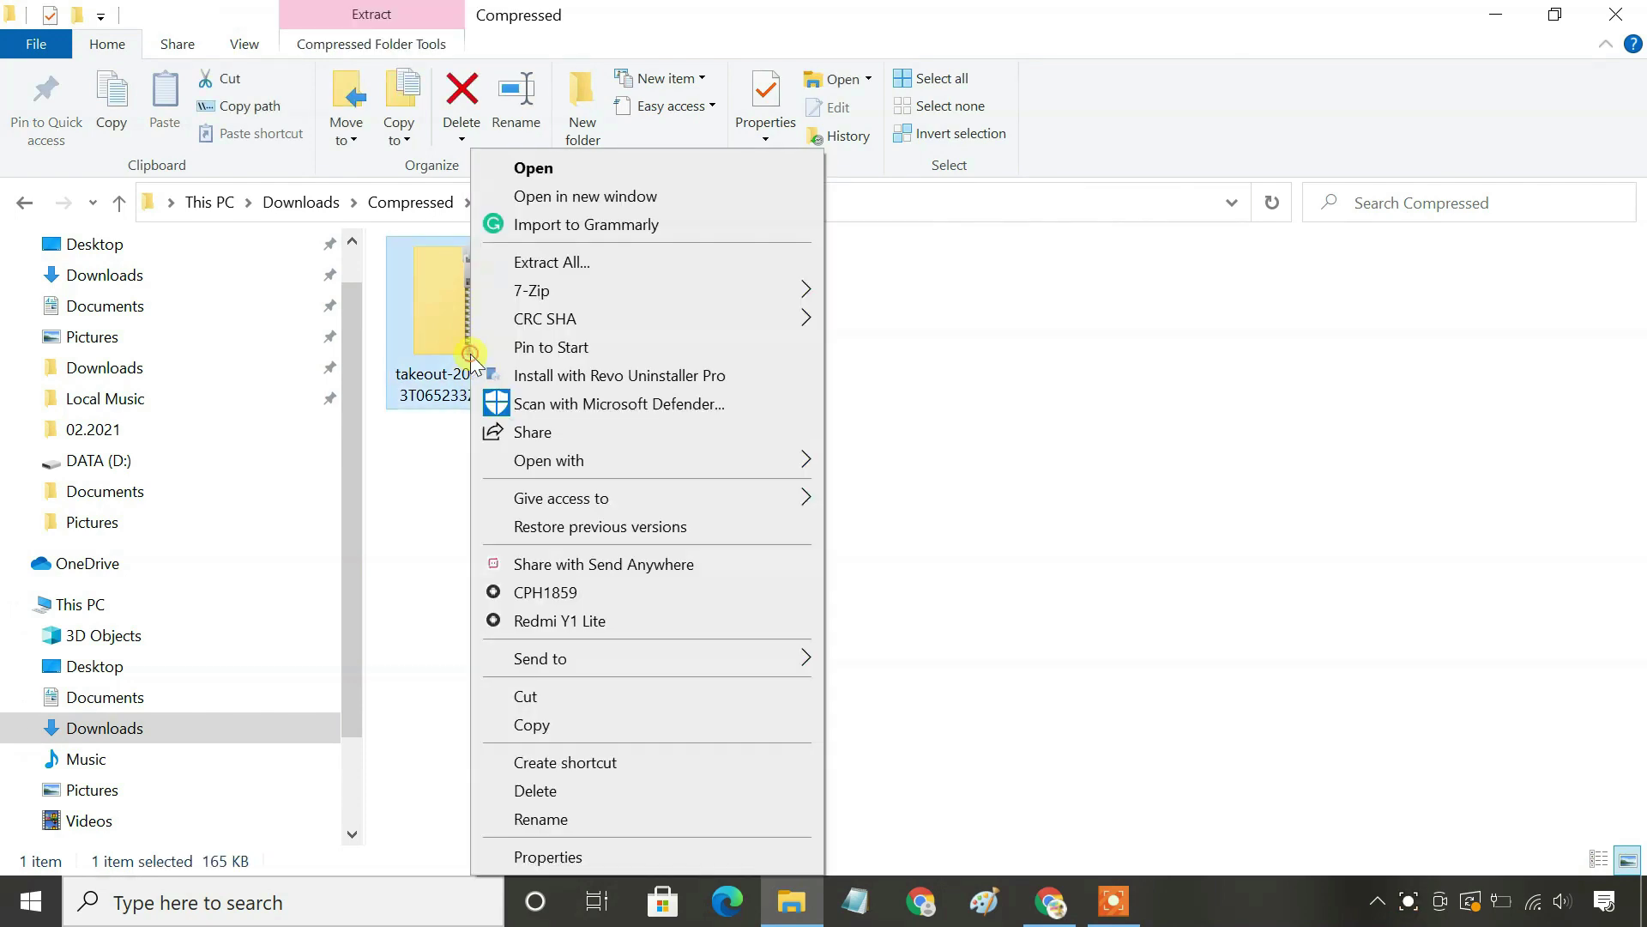
pyautogui.moveTo(590, 302)
pyautogui.click(900, 407)
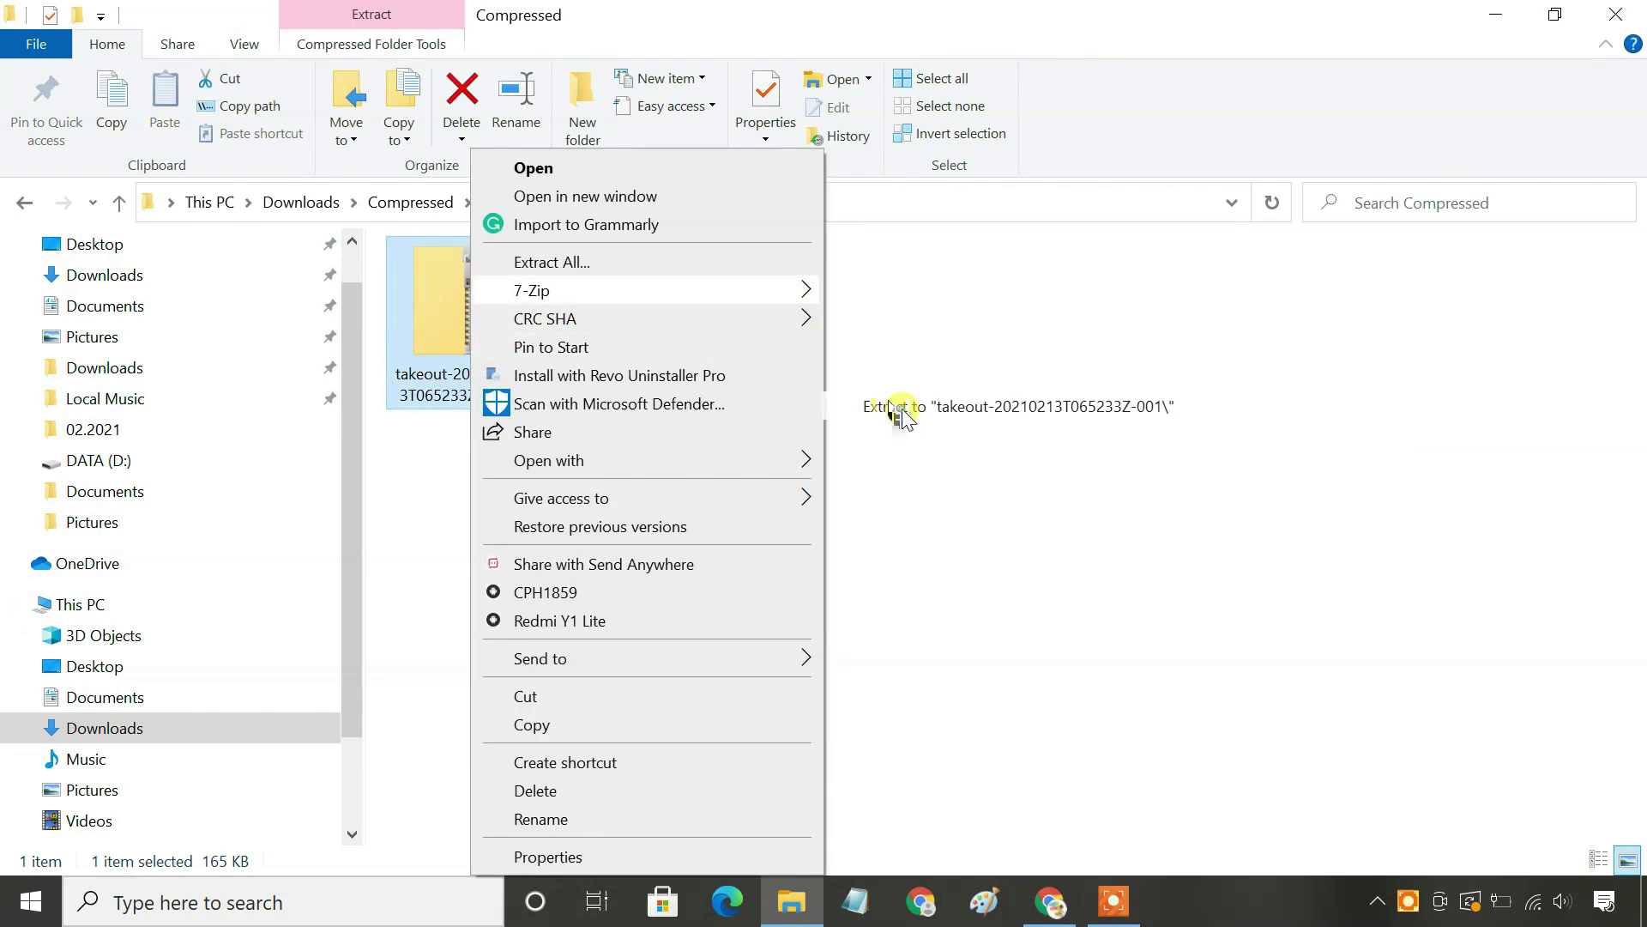
# Open the extracted archive's Takeout\Mail folder and select the file All mail Including Spam and Trash.mbox.
pyautogui.doubleClick(443, 373)
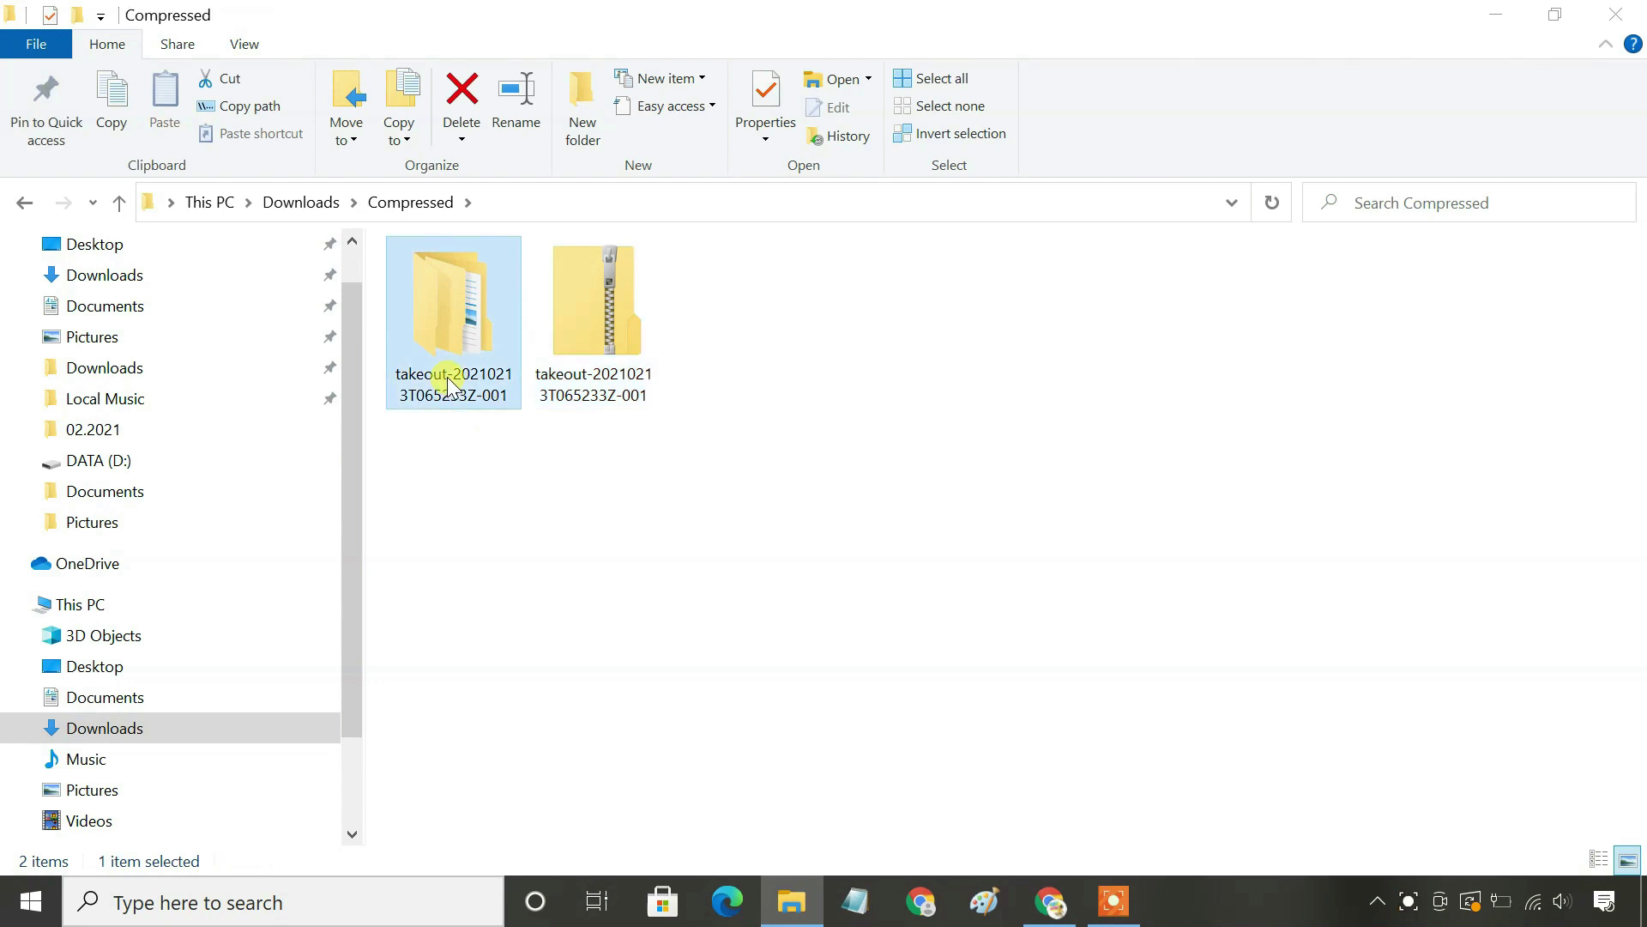
pyautogui.doubleClick(489, 287)
pyautogui.doubleClick(491, 289)
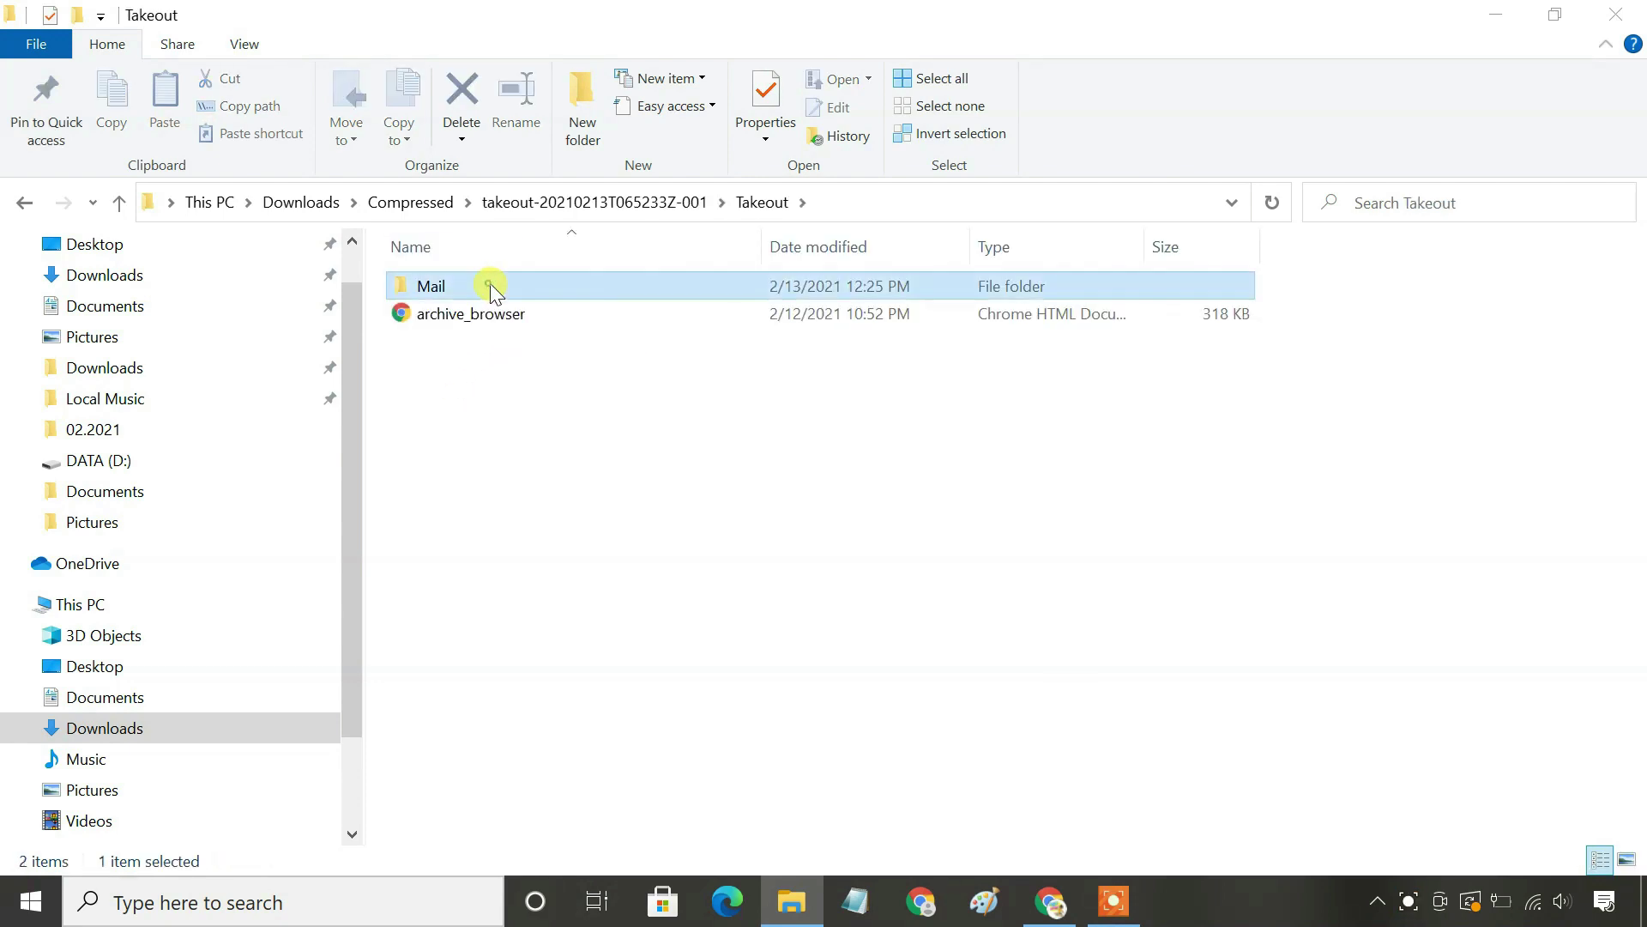
pyautogui.click(629, 296)
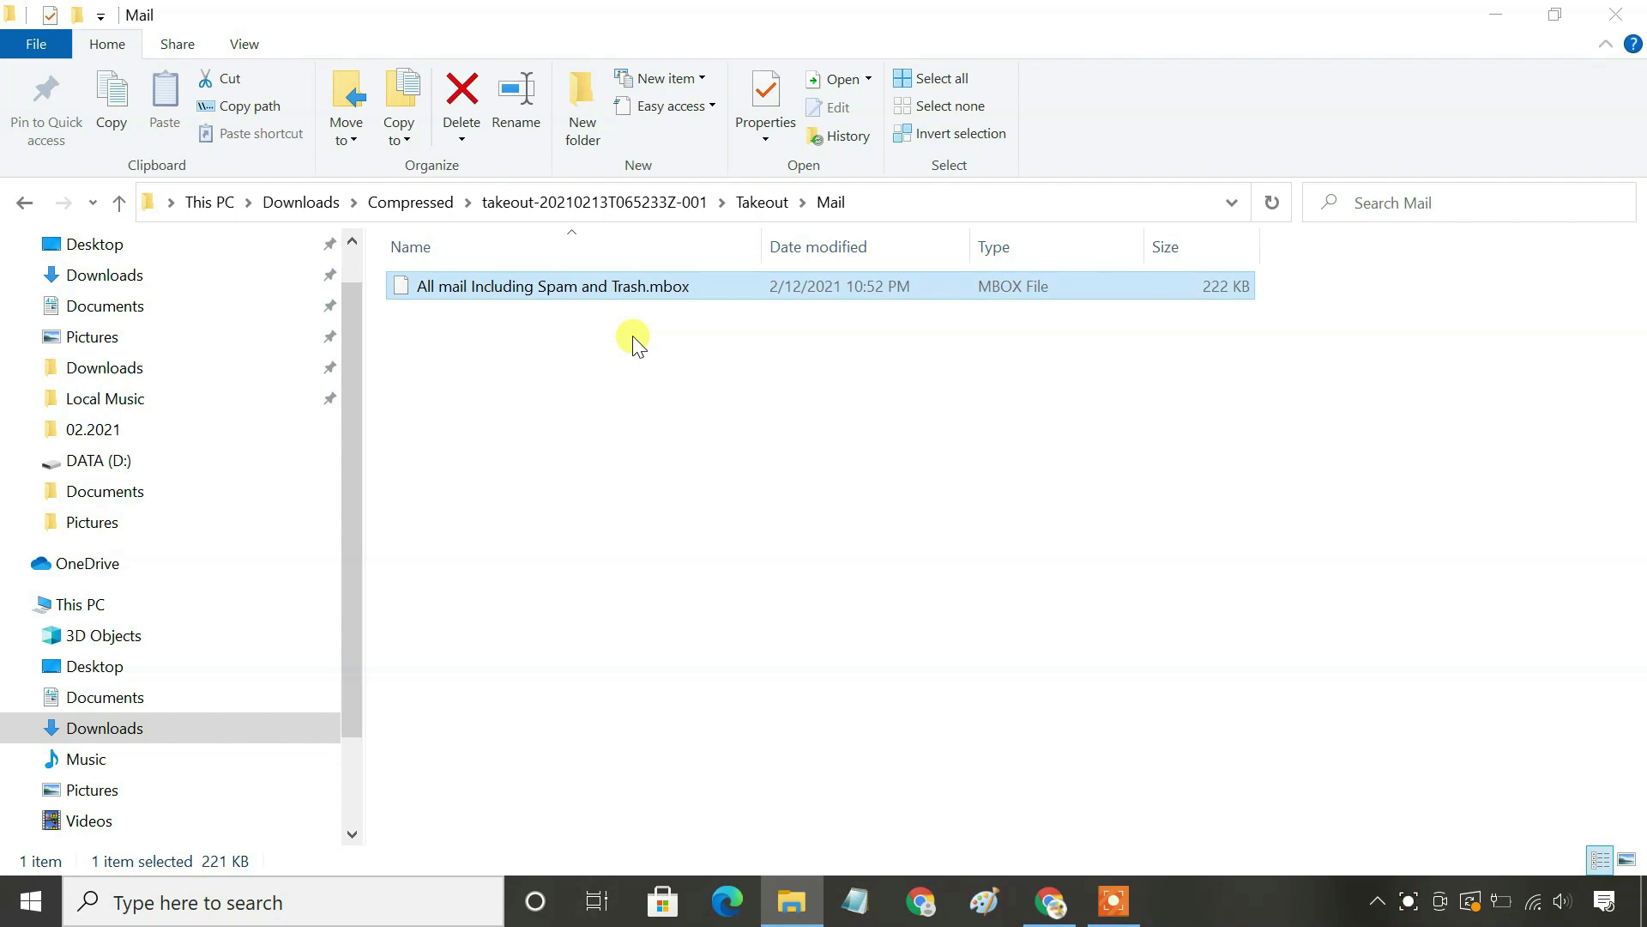
# Switch to Chrome and download the free FreeViewer MBOX Viewer from freeviewer.org/mbox, creating the missing Programs download folder.
pyautogui.click(1041, 896)
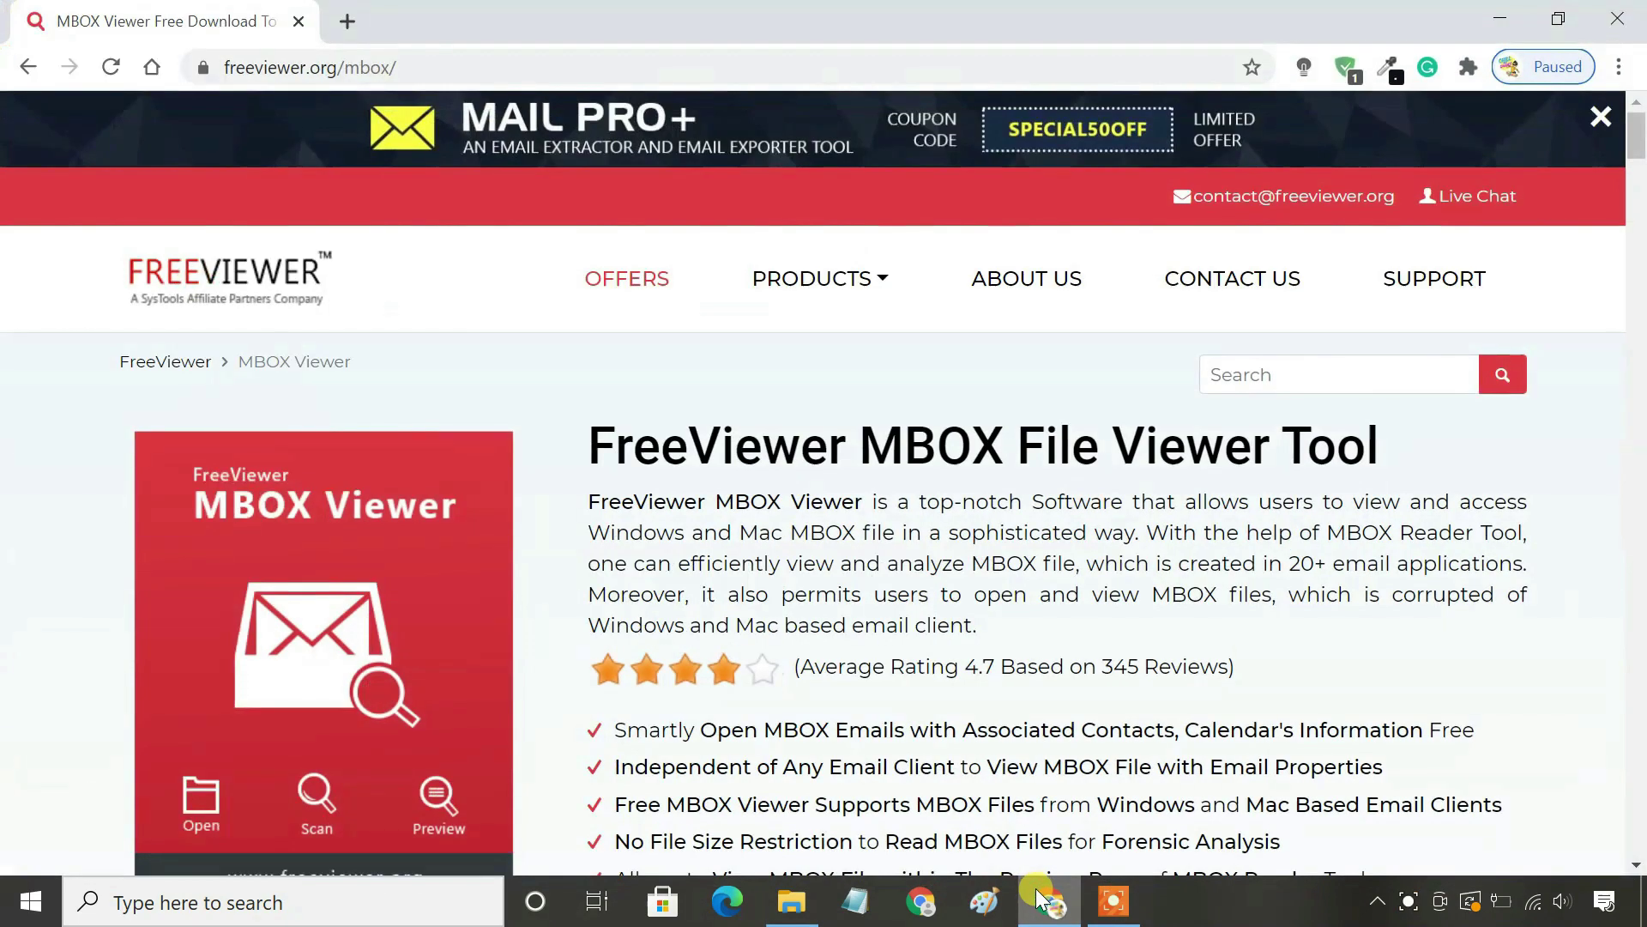
pyautogui.moveTo(598, 442); pyautogui.dragTo(843, 461)
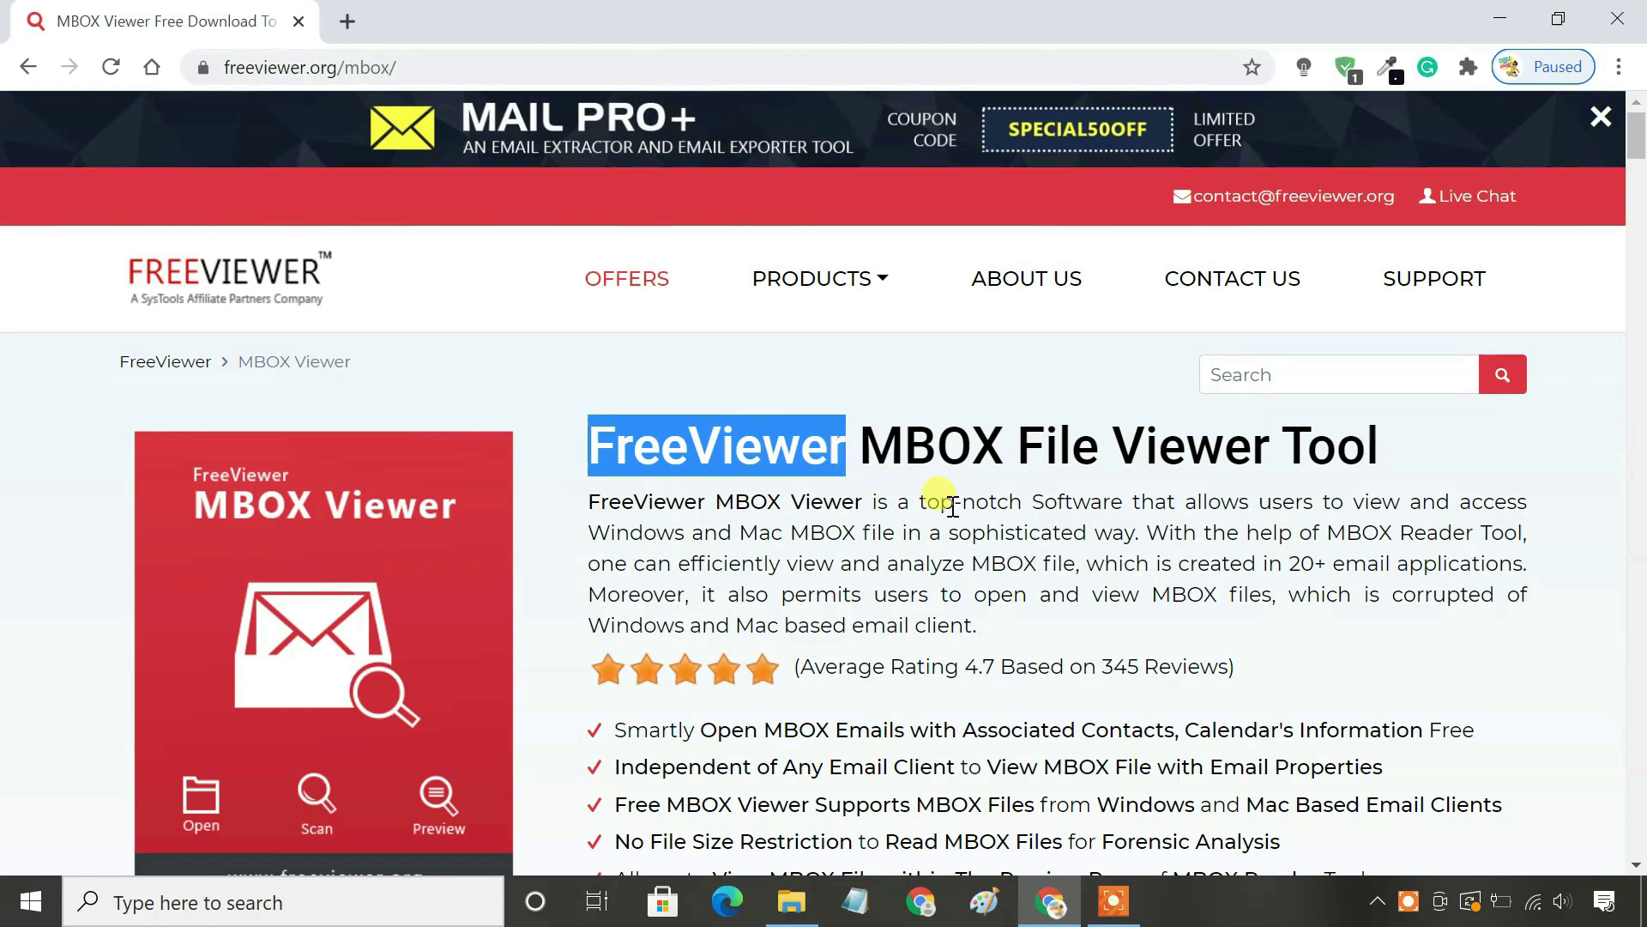
pyautogui.scroll(-7, 953, 506)
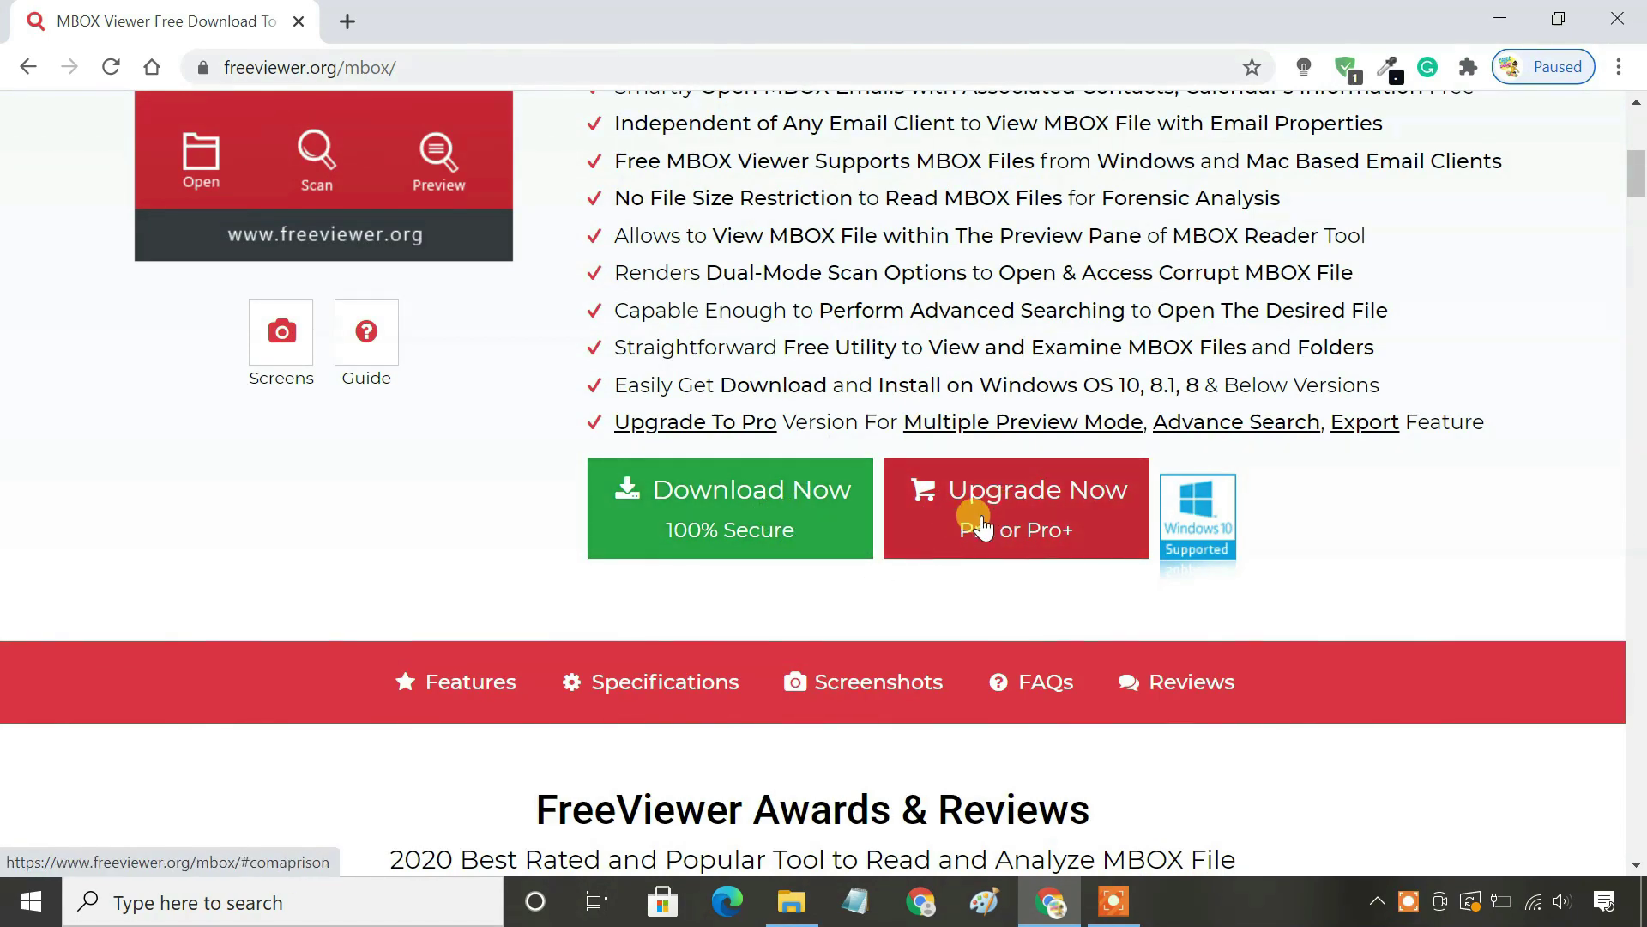
pyautogui.click(767, 509)
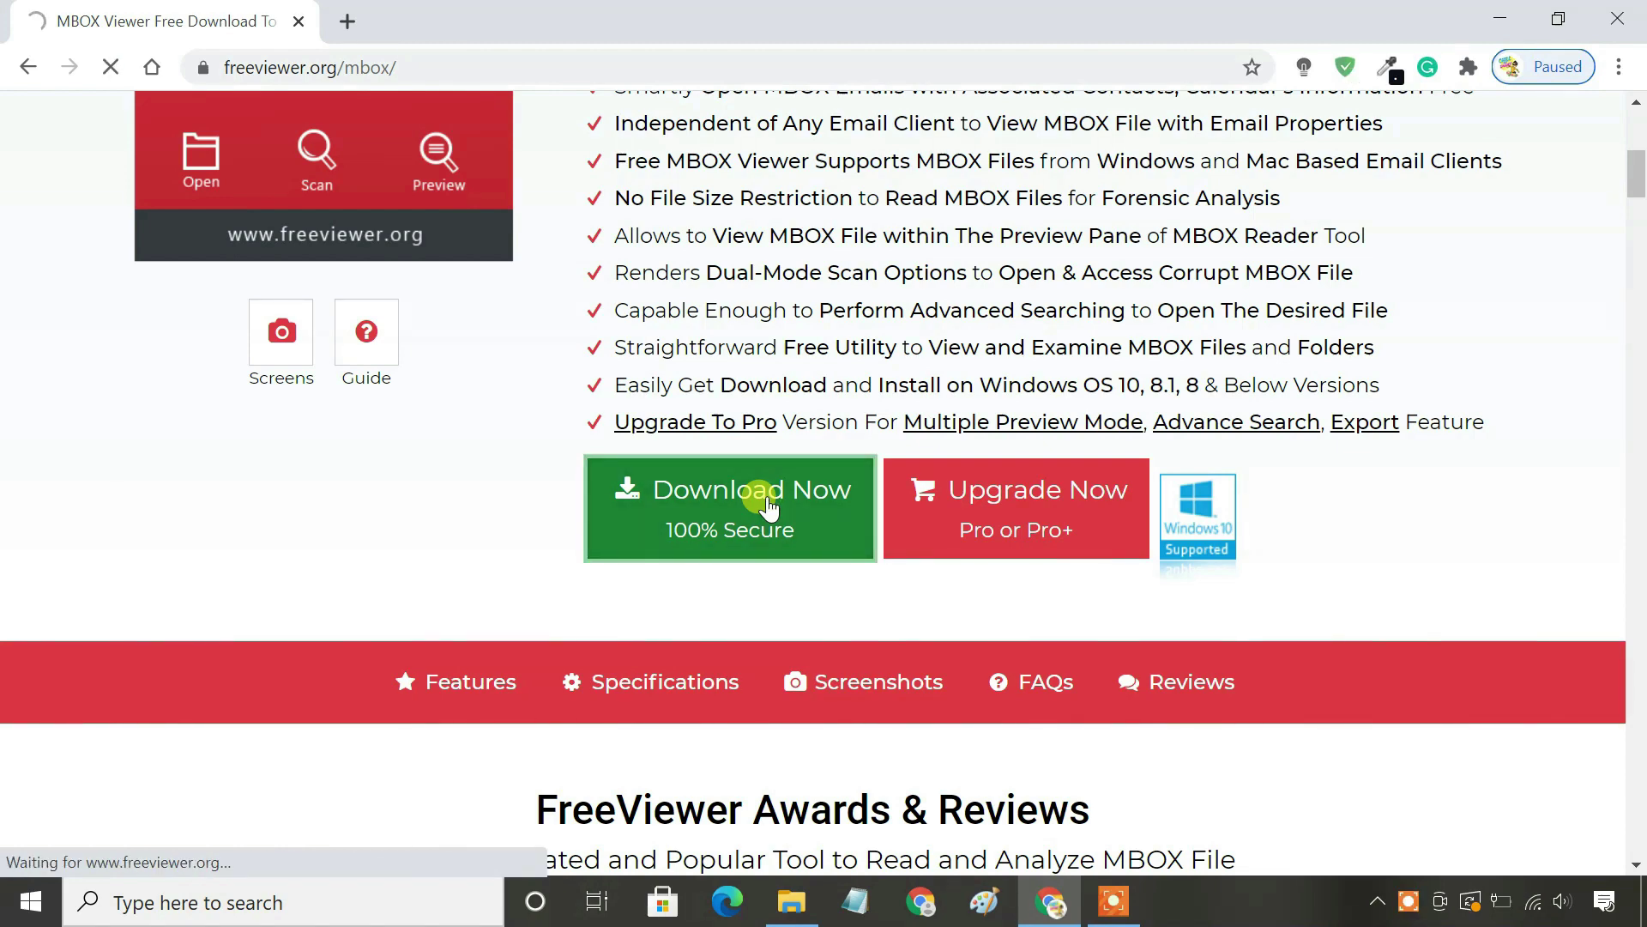
pyautogui.click(786, 563)
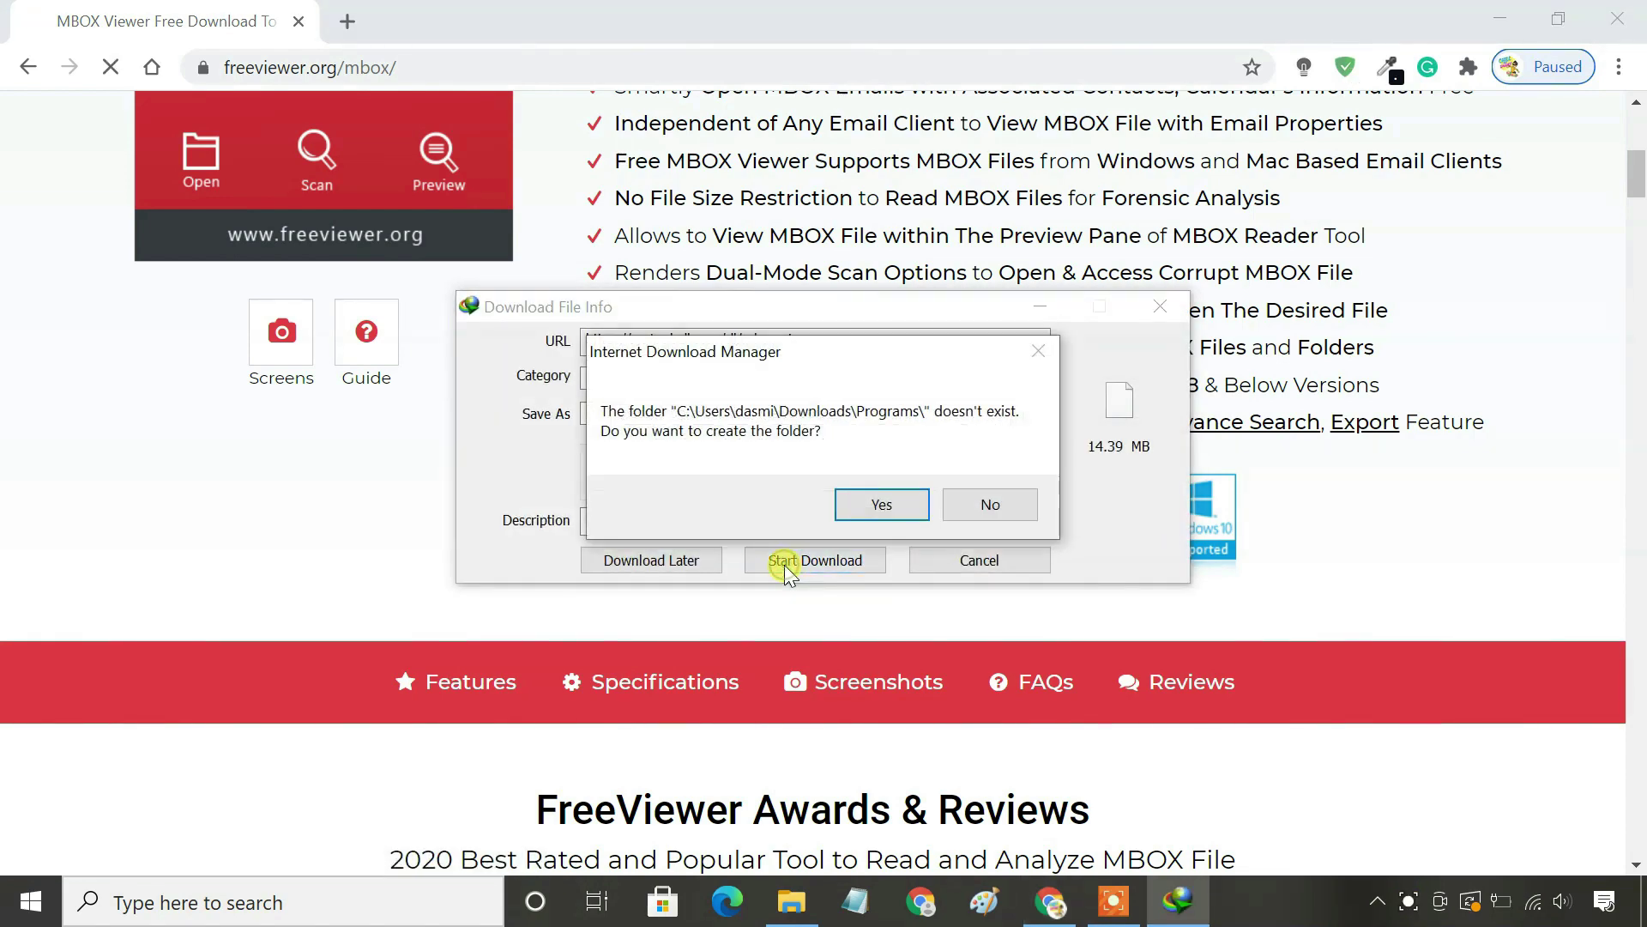
pyautogui.click(872, 510)
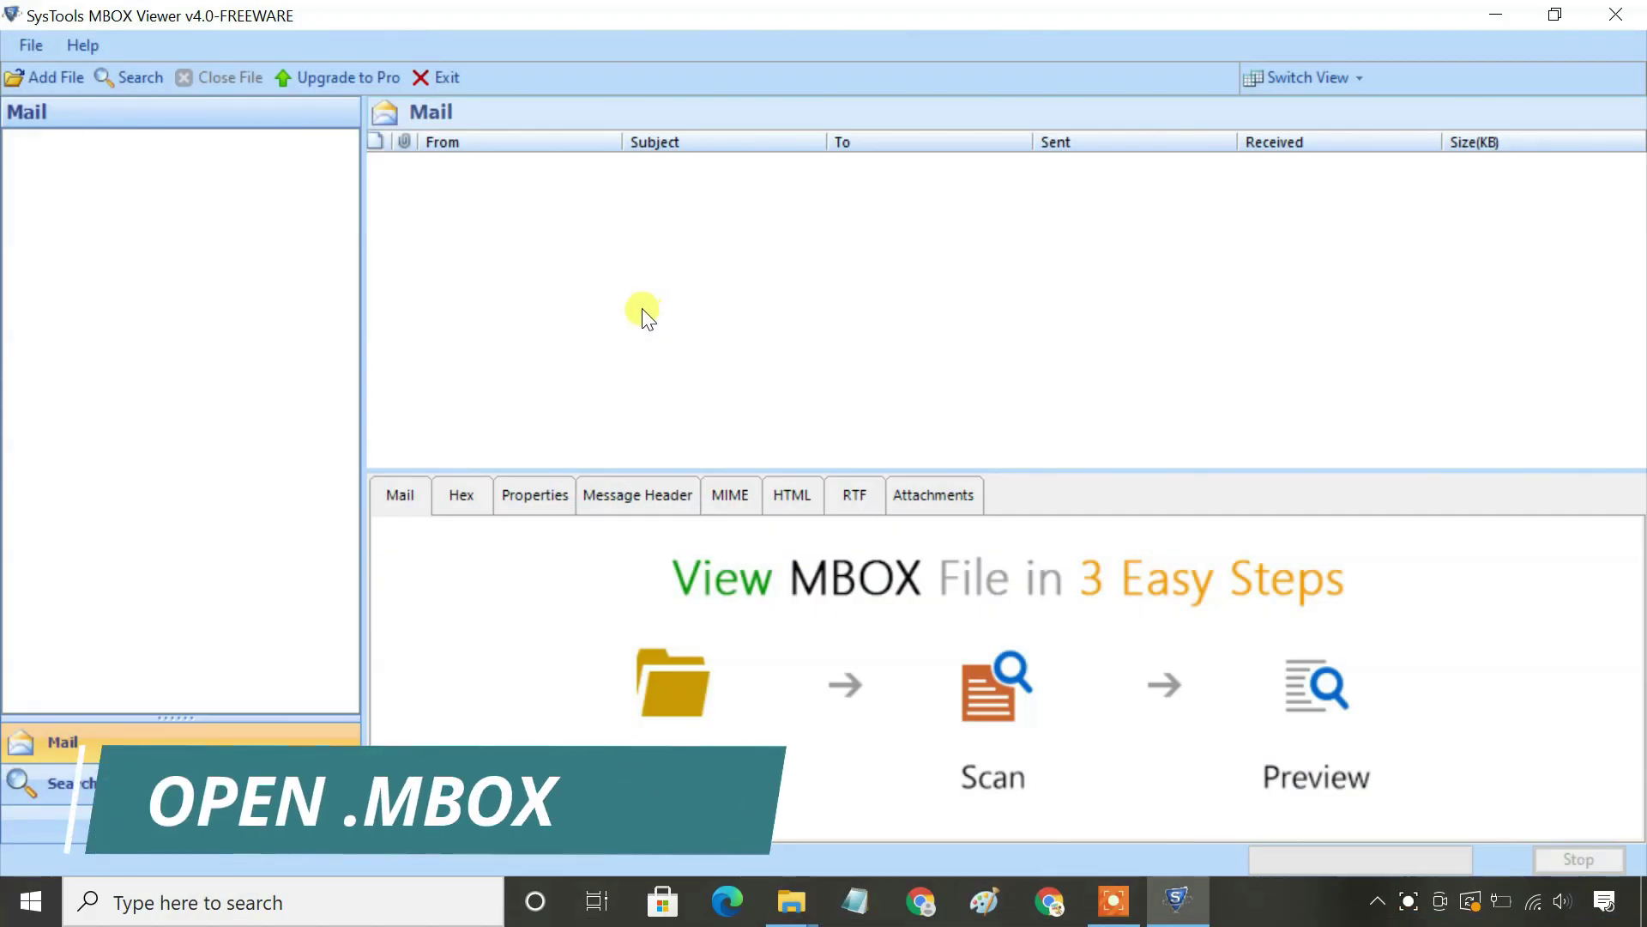
# In SysTools MBOX Viewer, begin adding a file of type MBOX Files from the file system and browse for its path.
pyautogui.click(35, 45)
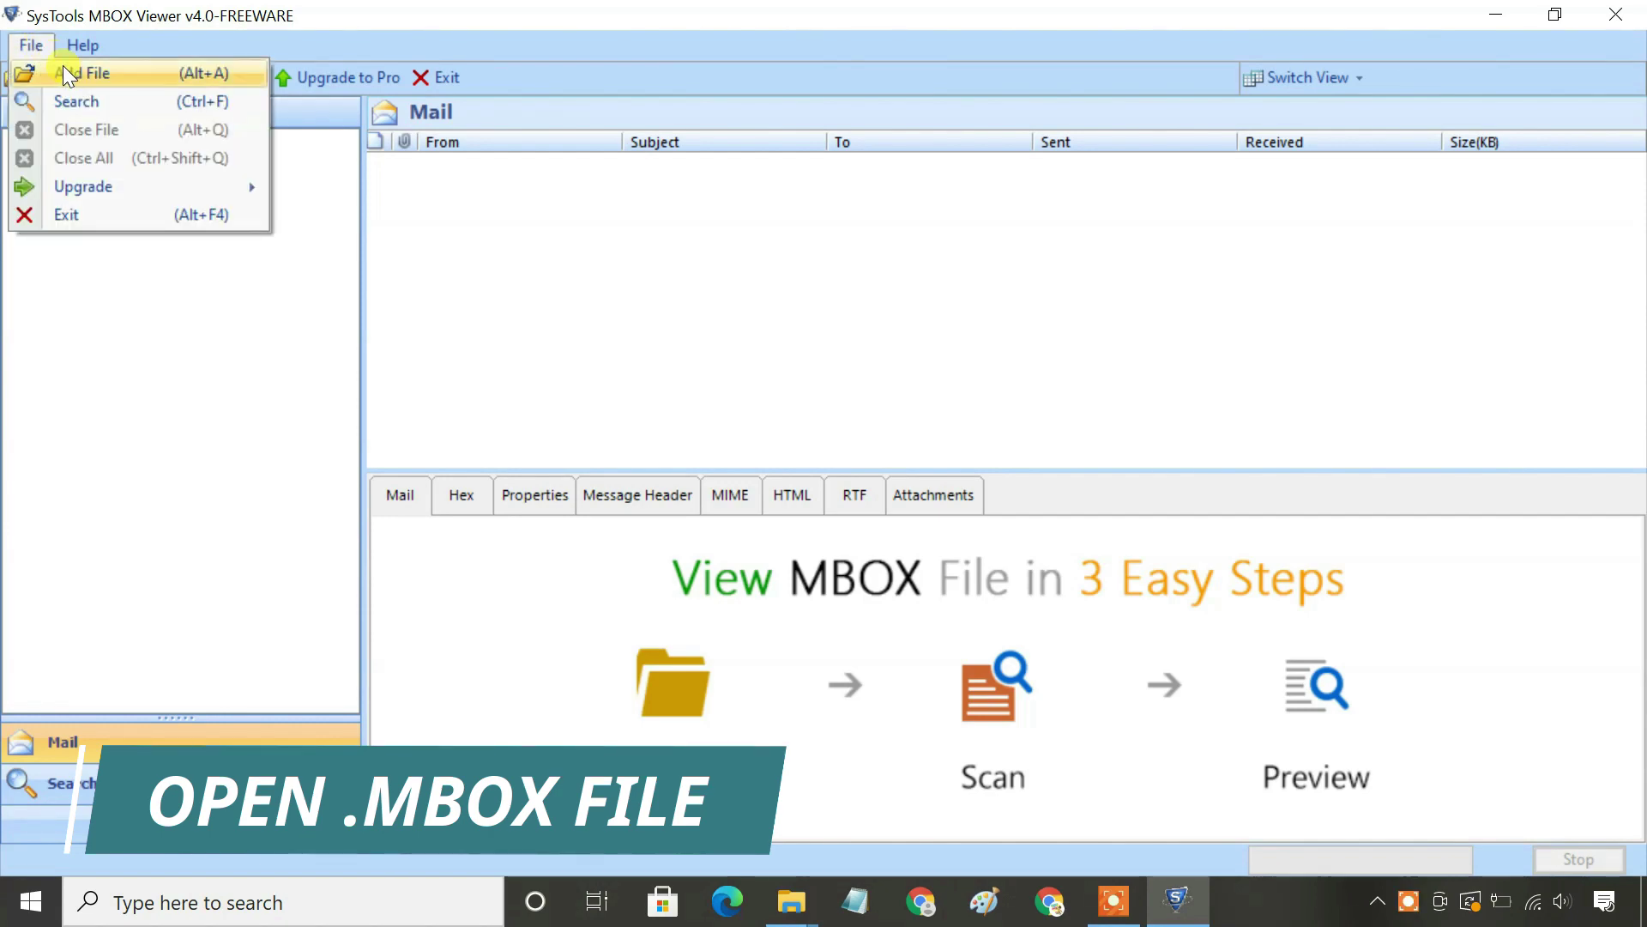
pyautogui.click(69, 72)
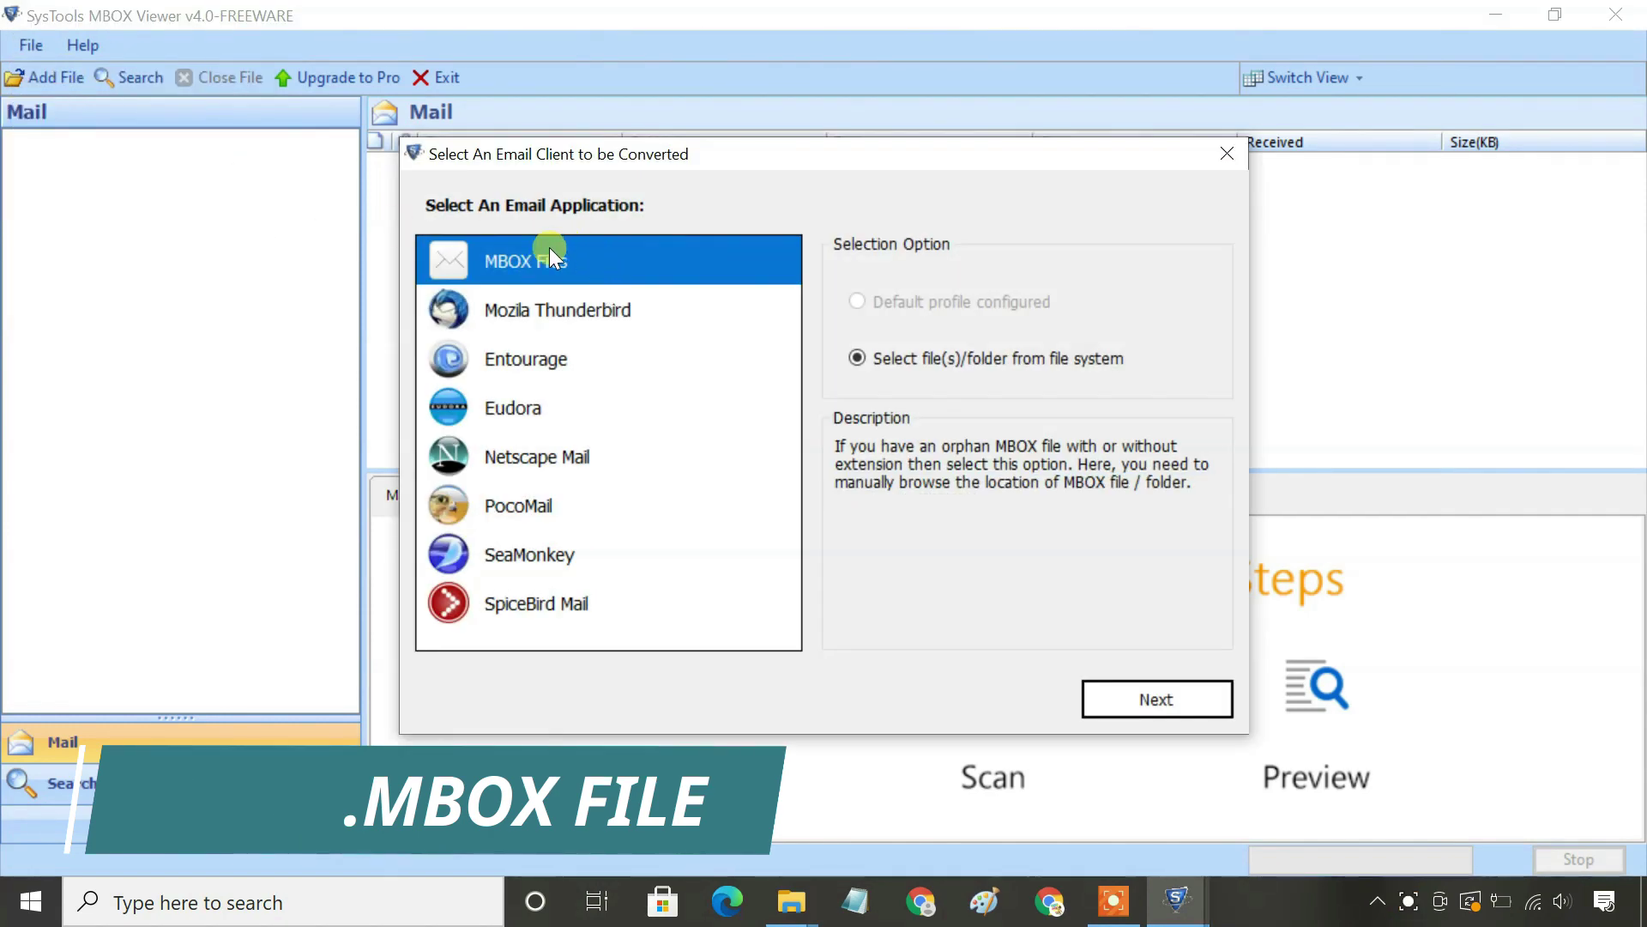
pyautogui.click(1141, 697)
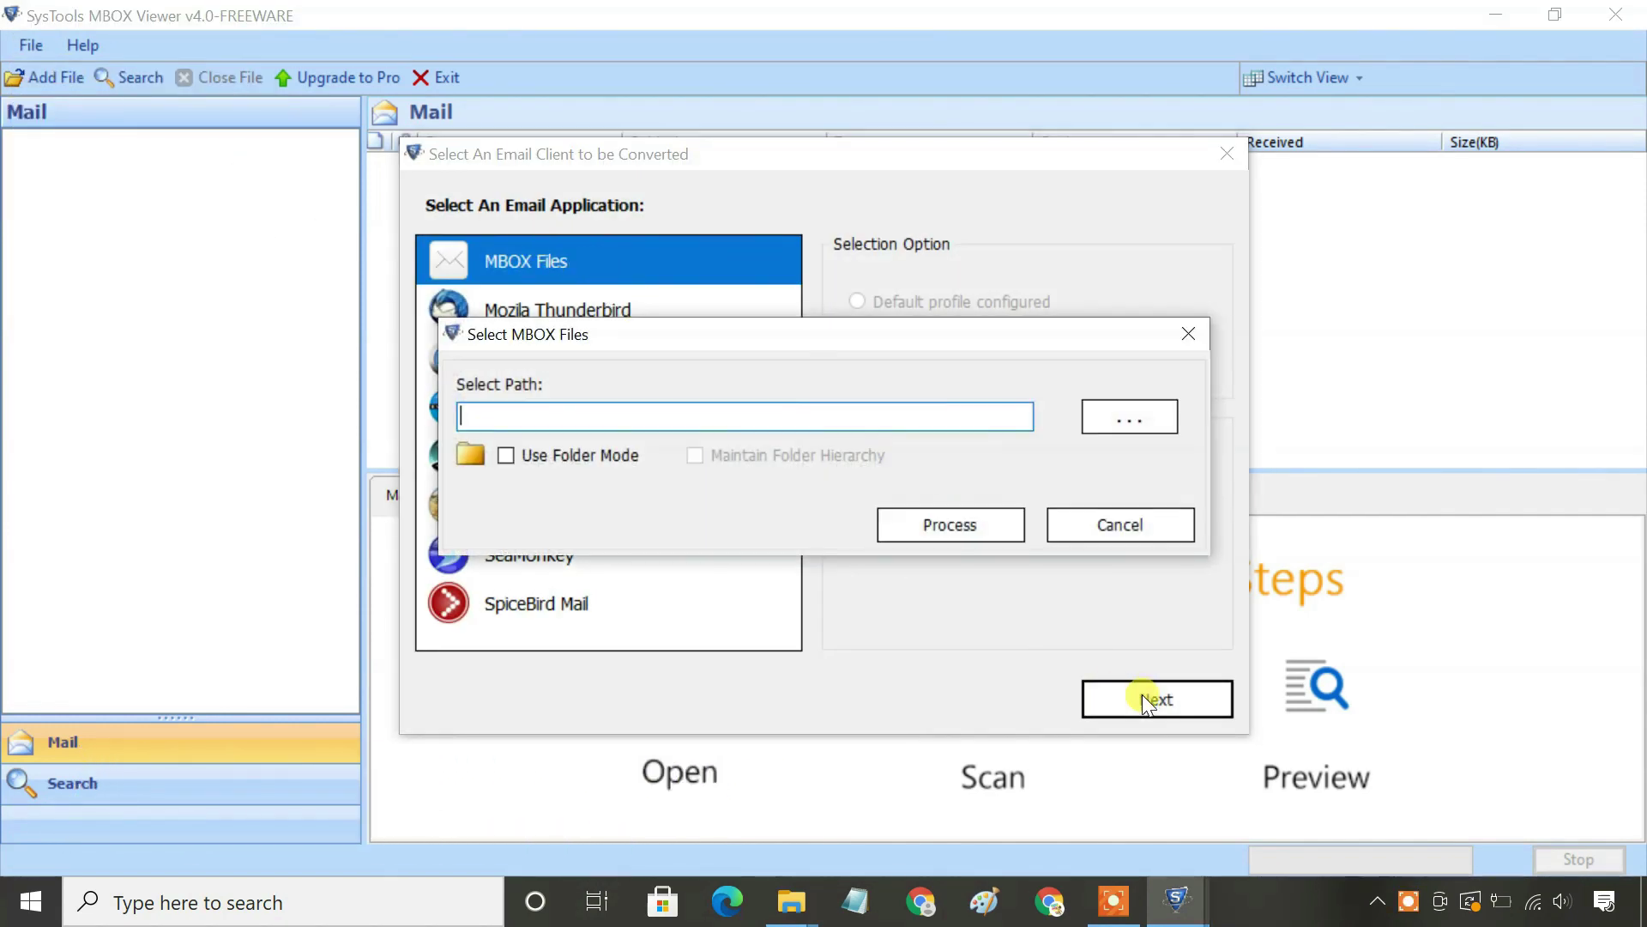
pyautogui.click(1129, 413)
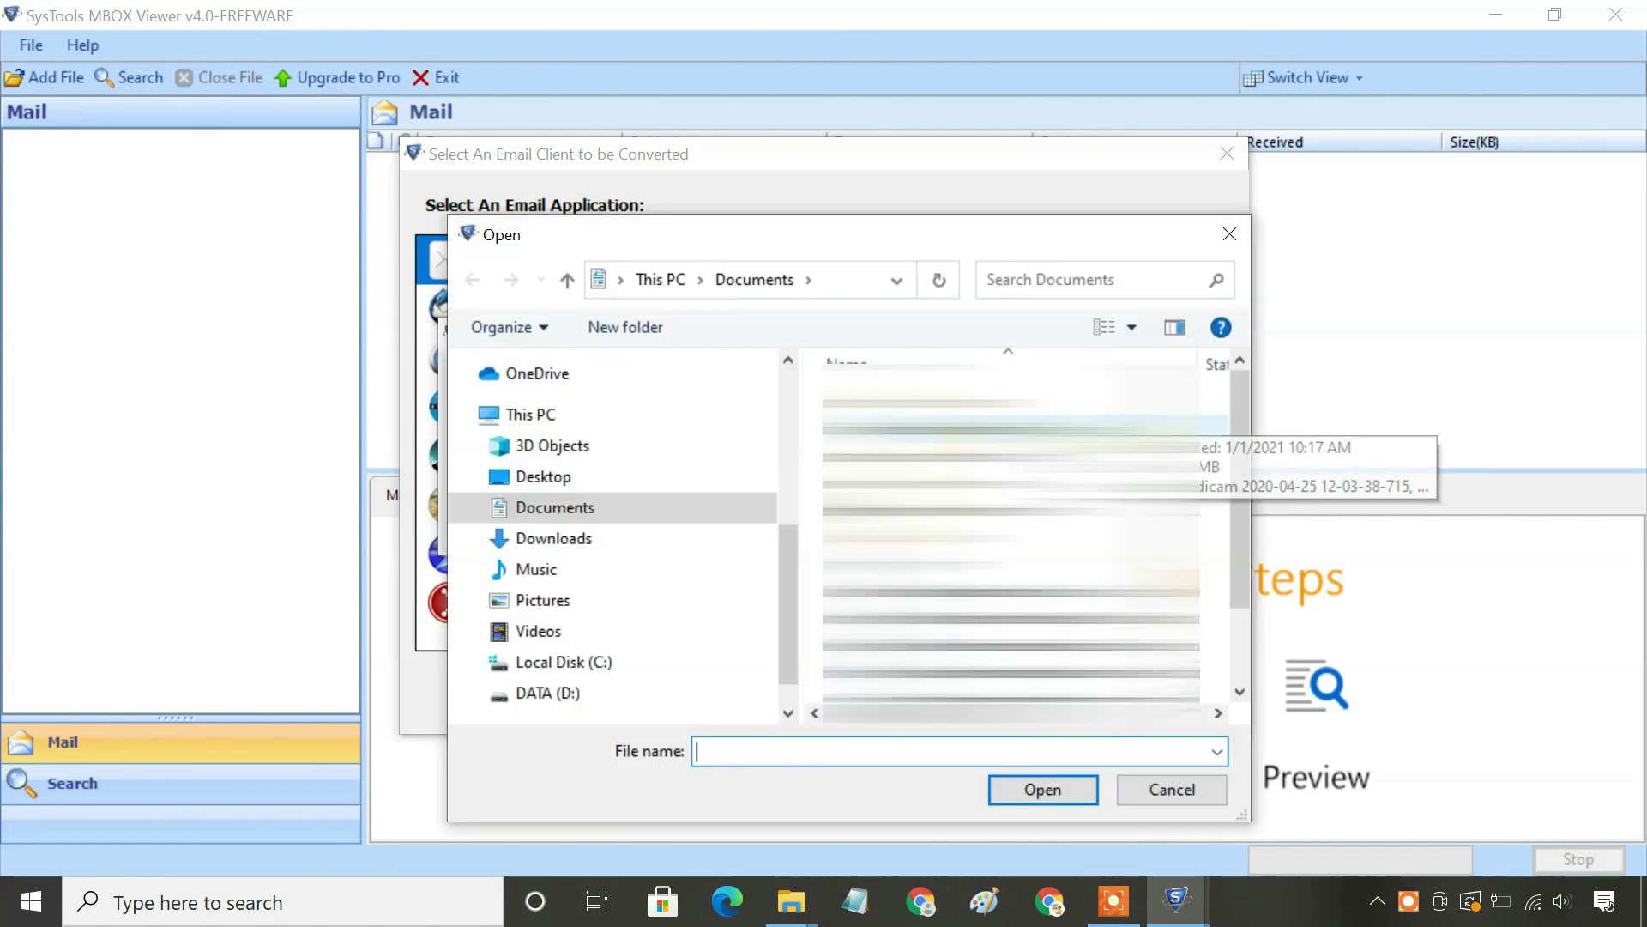
# Choose All mail Including Spam and Trash.mbox from the extracted takeout folder's Takeout\Mail folder in Downloads\Compressed and process it.
pyautogui.scroll(5, 695, 520)
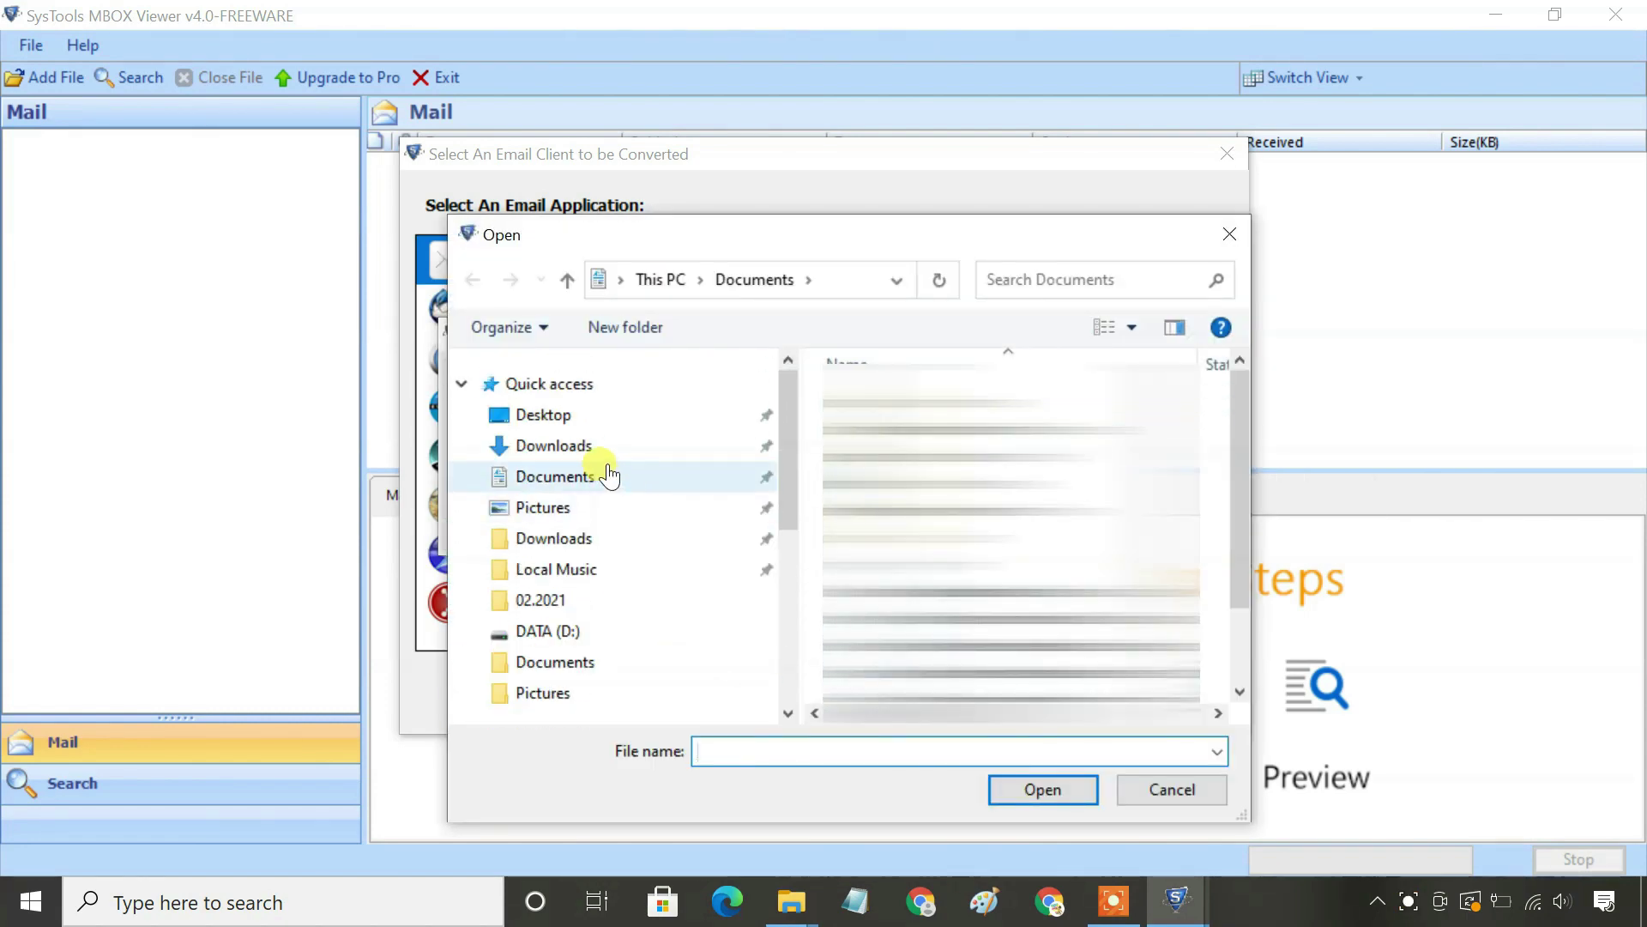
pyautogui.click(583, 446)
pyautogui.doubleClick(1004, 481)
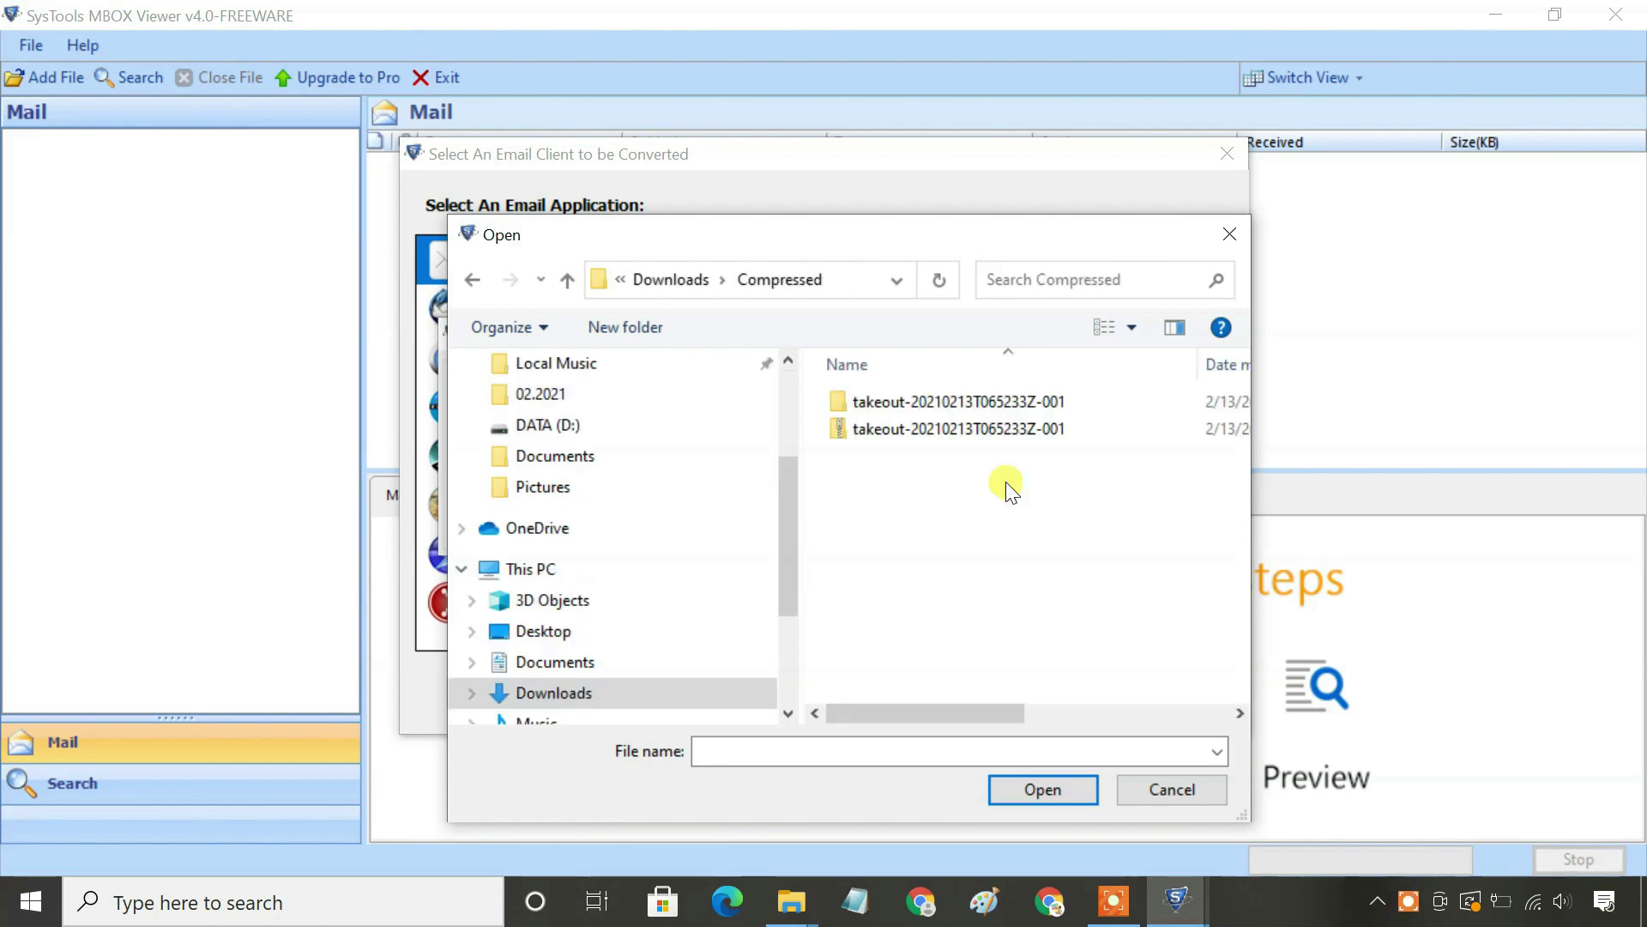
pyautogui.doubleClick(947, 400)
pyautogui.click(947, 400)
pyautogui.doubleClick(947, 399)
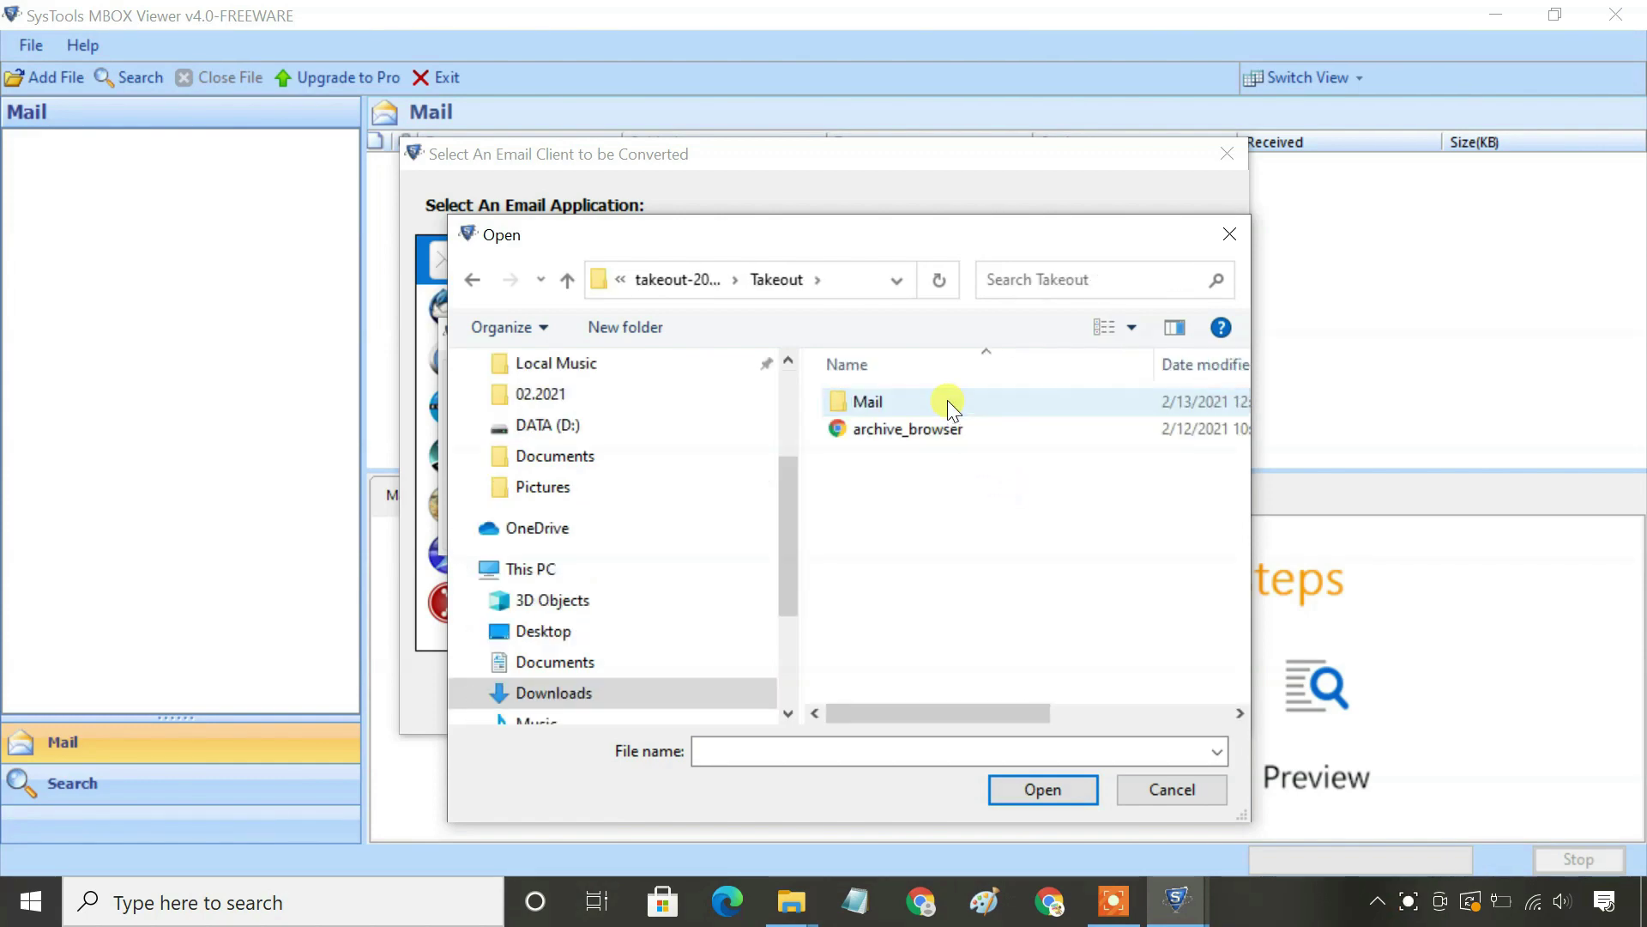
pyautogui.doubleClick(947, 400)
pyautogui.click(948, 399)
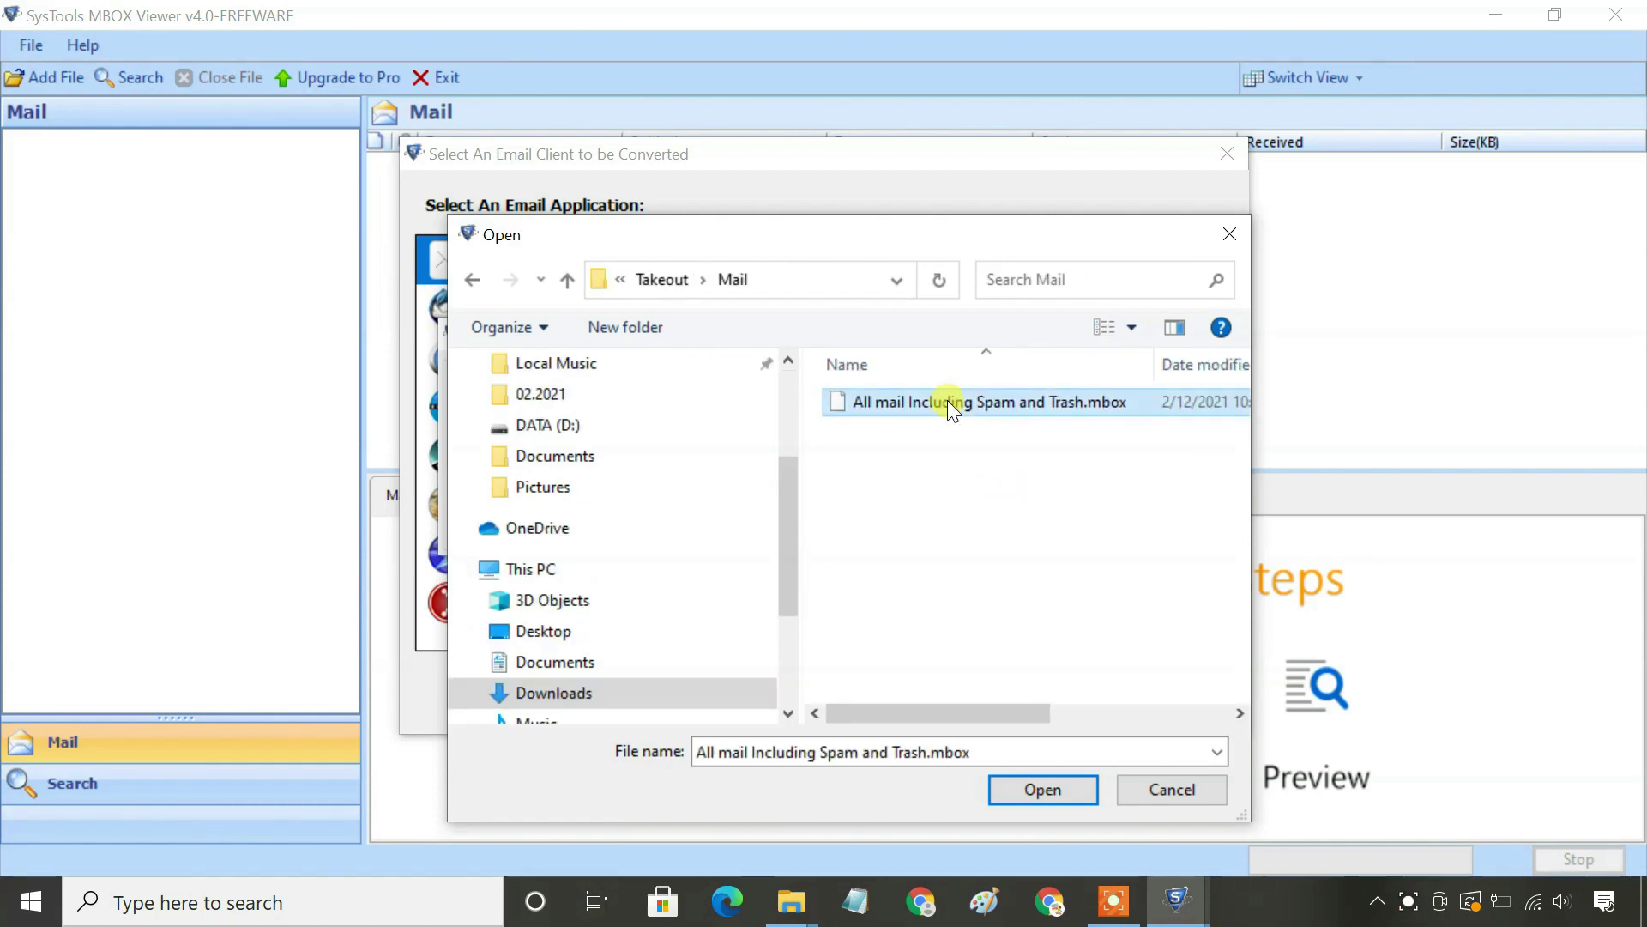
pyautogui.click(1045, 791)
pyautogui.click(974, 527)
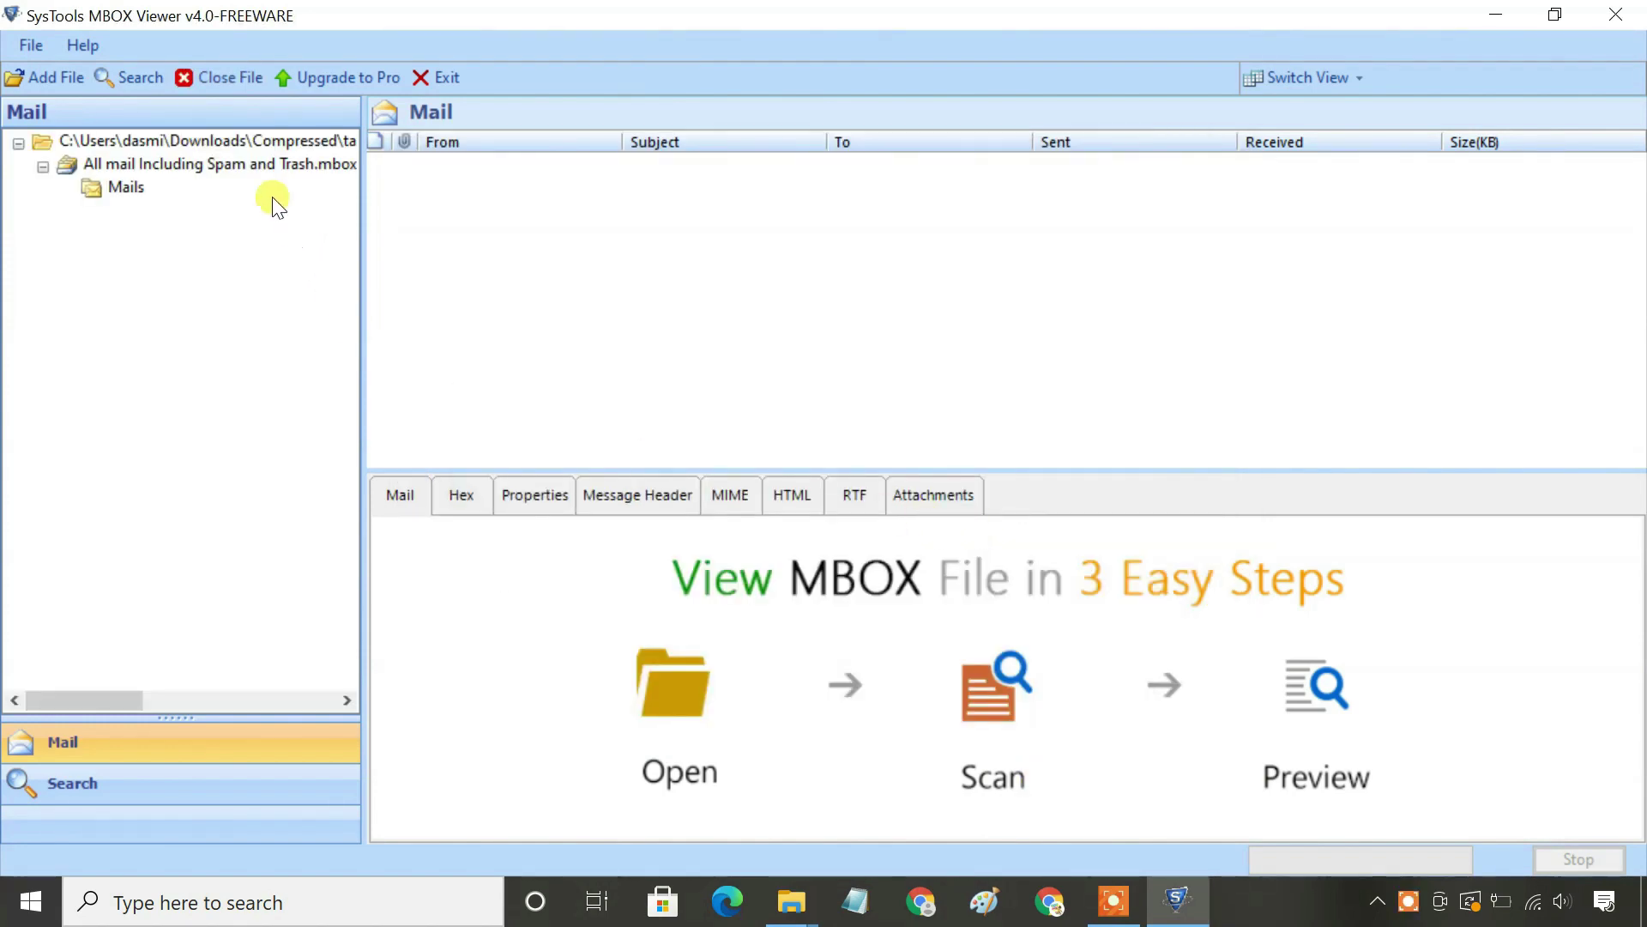
# Show the Mails folder of the loaded MBOX file and enlarge the message list to view all its messages.
pyautogui.doubleClick(257, 169)
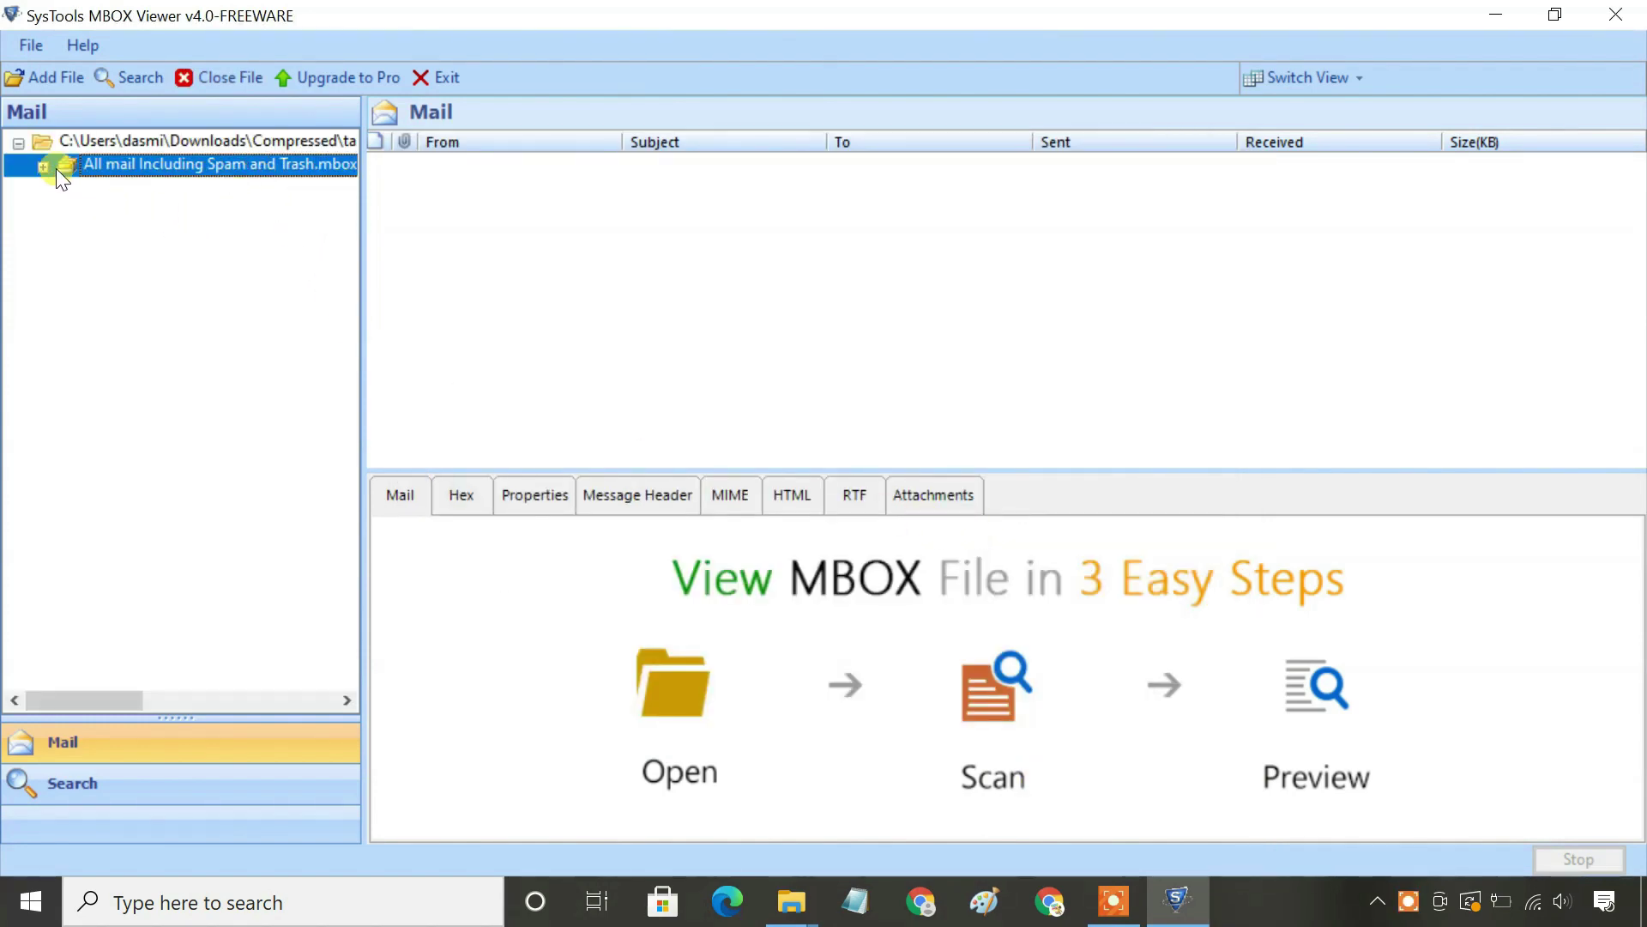
pyautogui.doubleClick(102, 163)
pyautogui.click(120, 185)
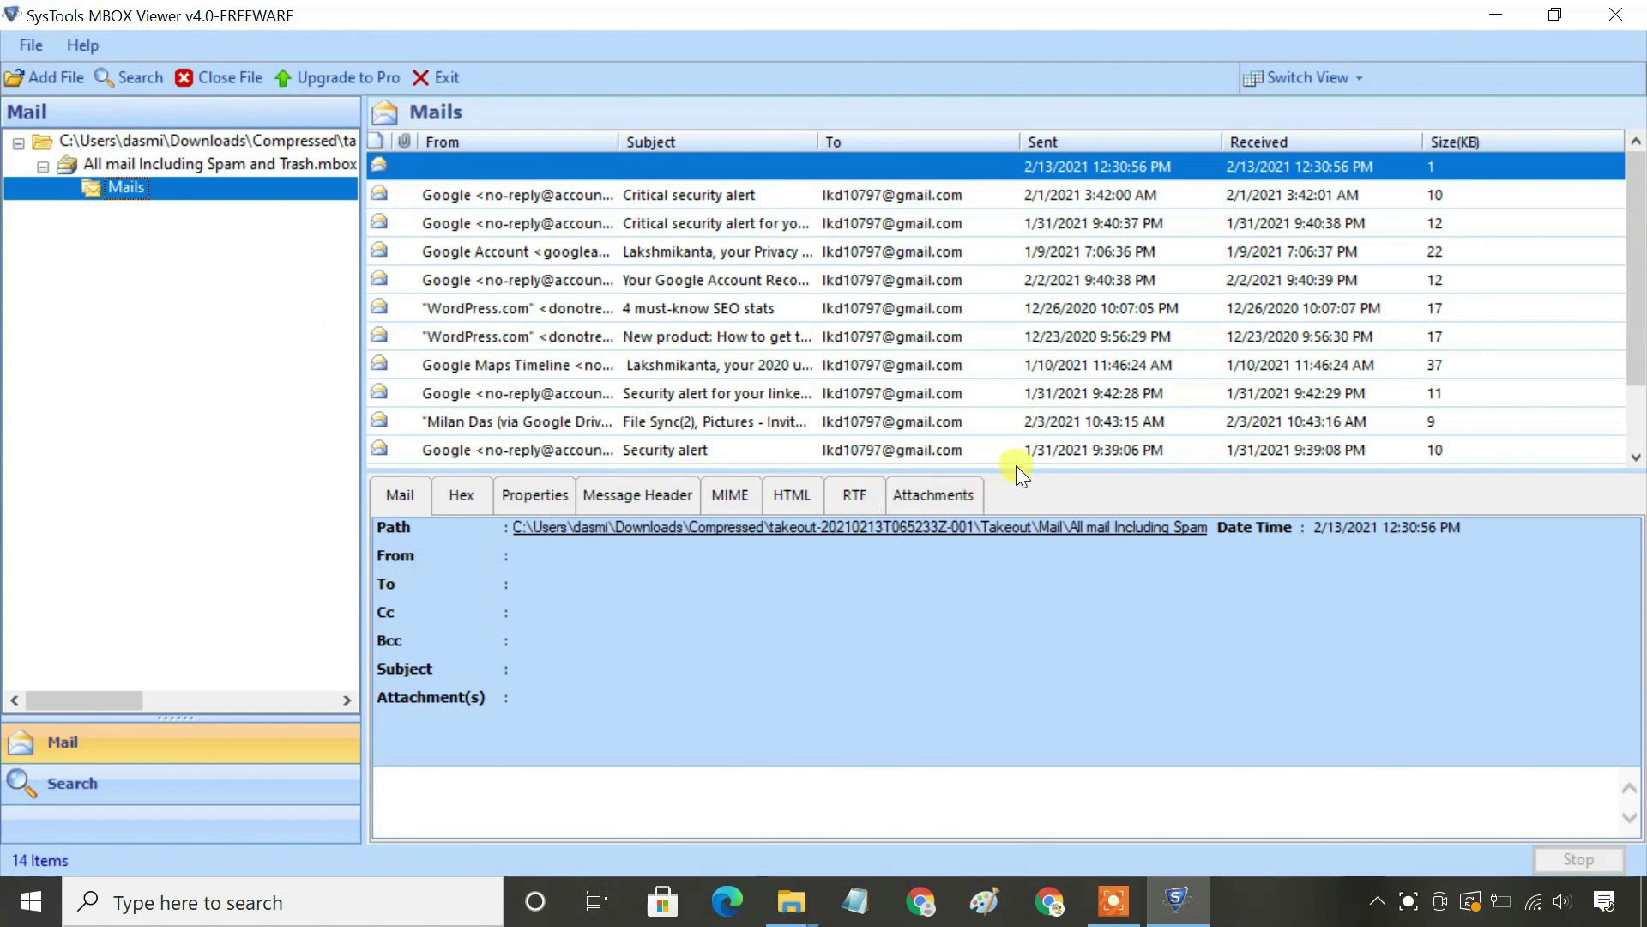
pyautogui.moveTo(1014, 467); pyautogui.dragTo(1065, 728)
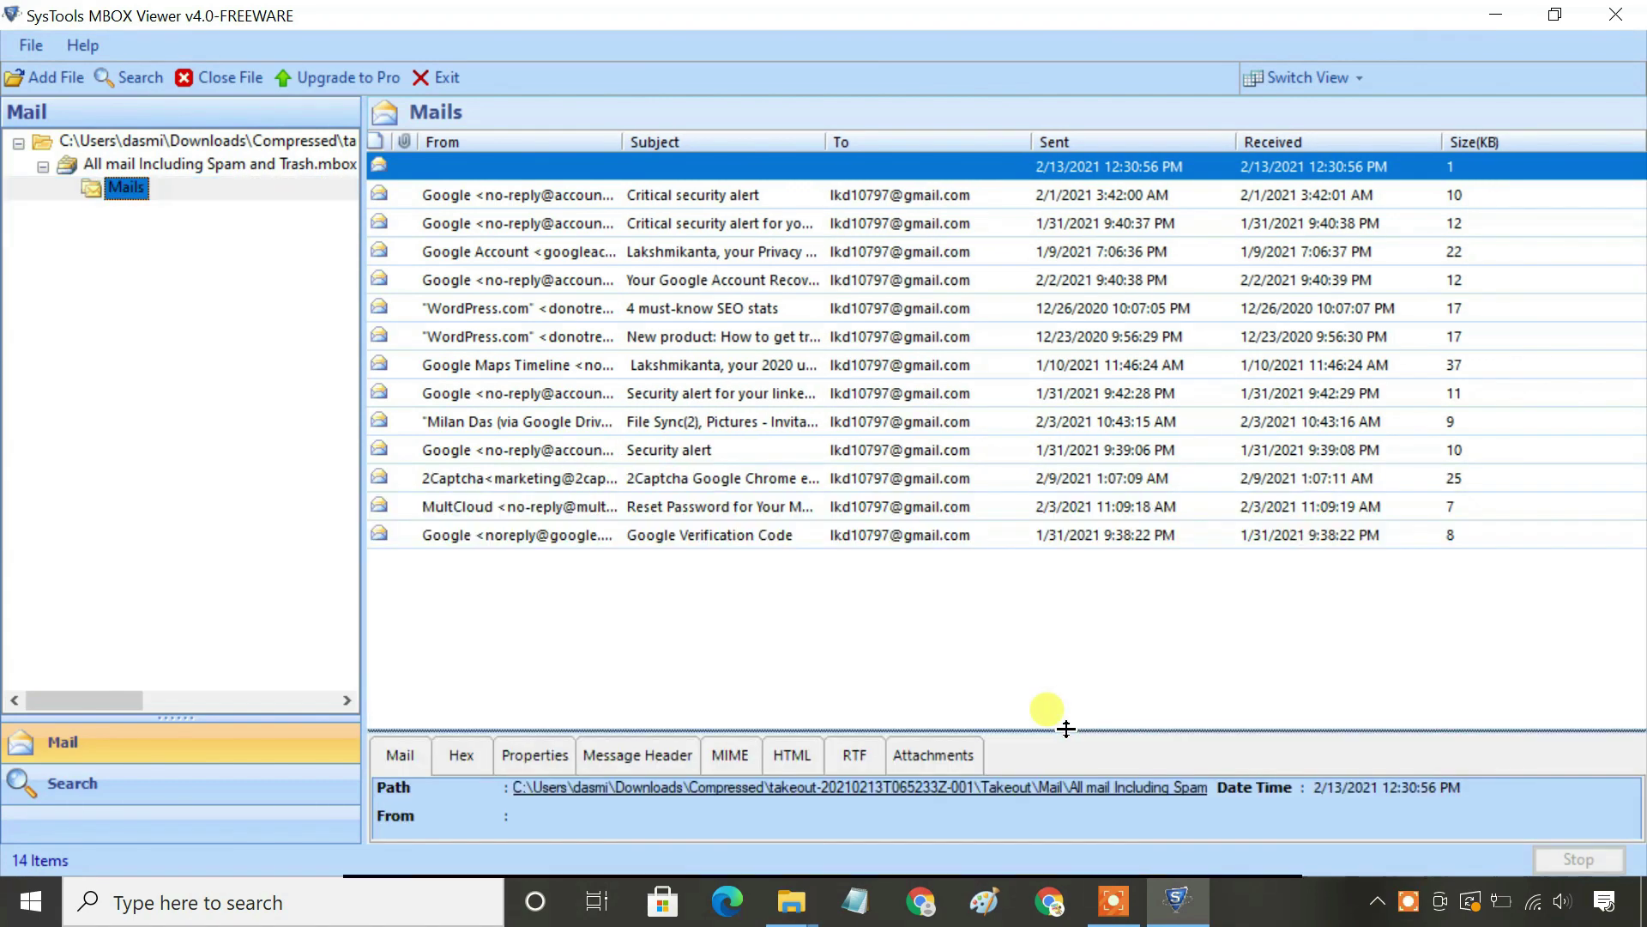
# Display the message "Your Google Account Recovery Request", enlarge its preview area and read through the message body.
pyautogui.click(681, 284)
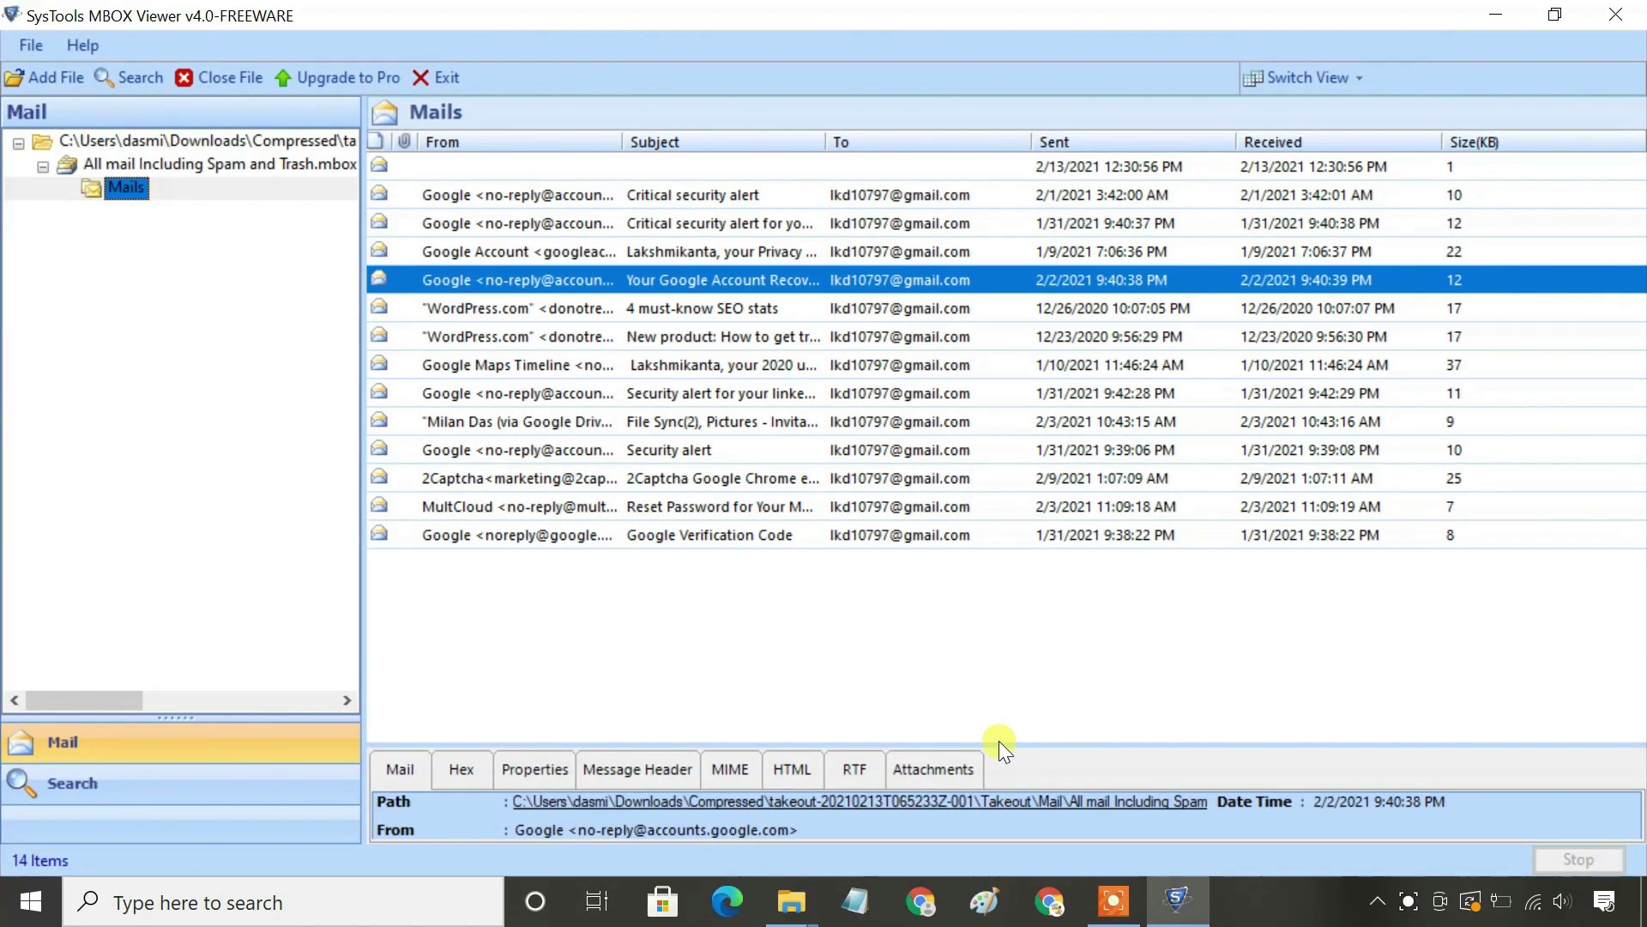
pyautogui.moveTo(999, 743); pyautogui.dragTo(983, 231)
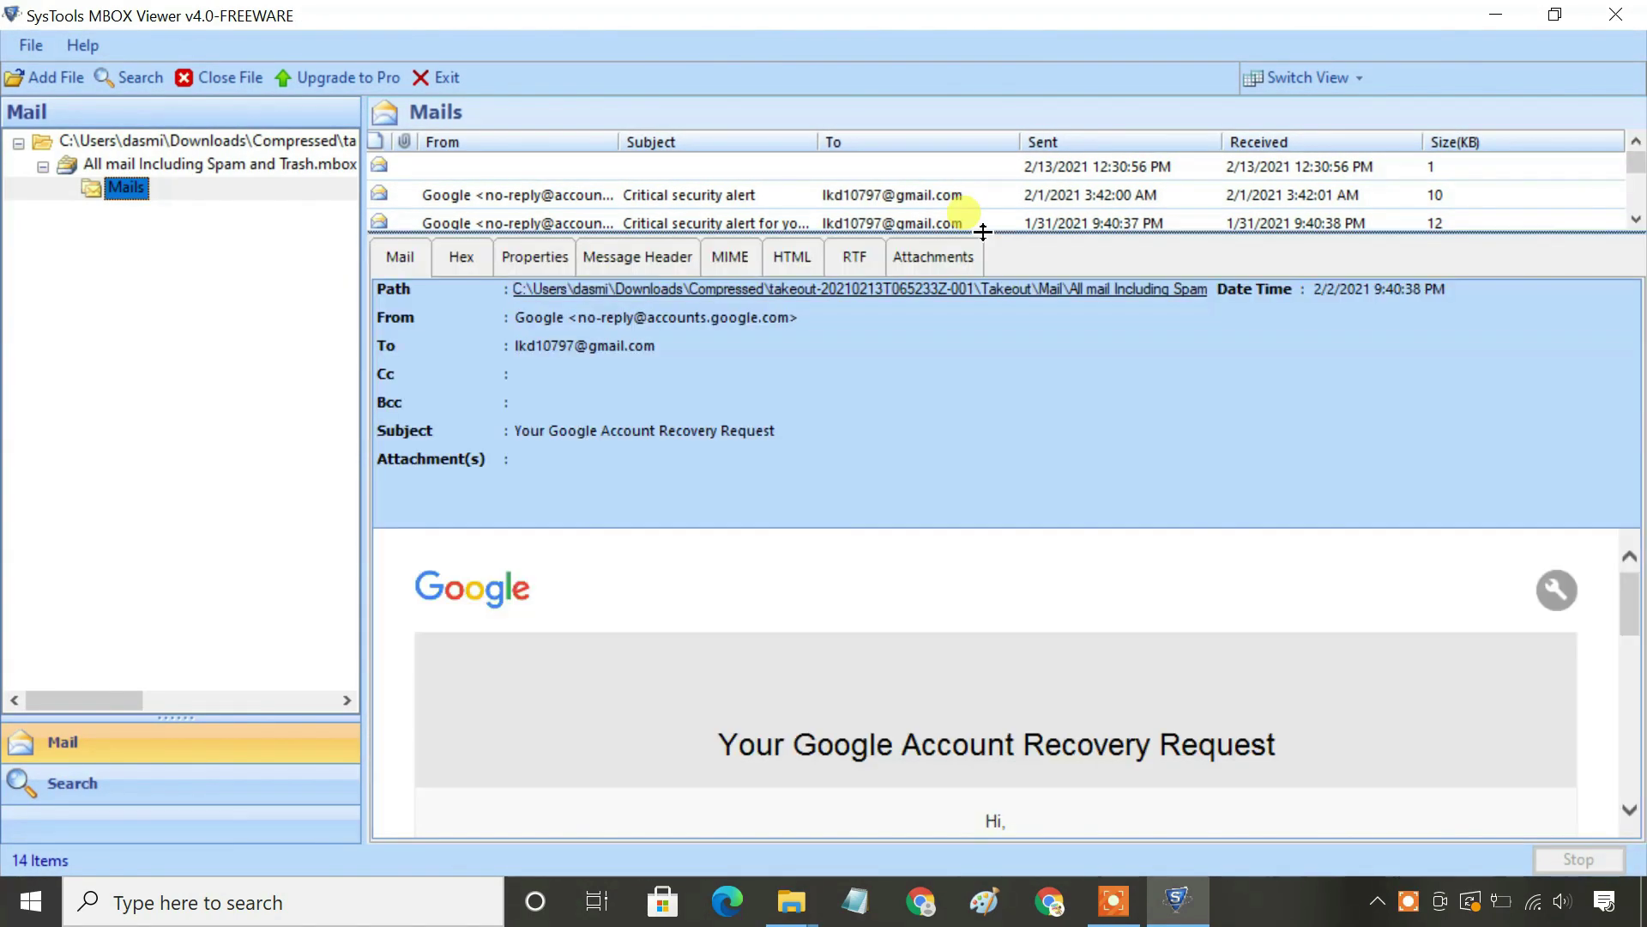
pyautogui.scroll(-5, 1232, 698)
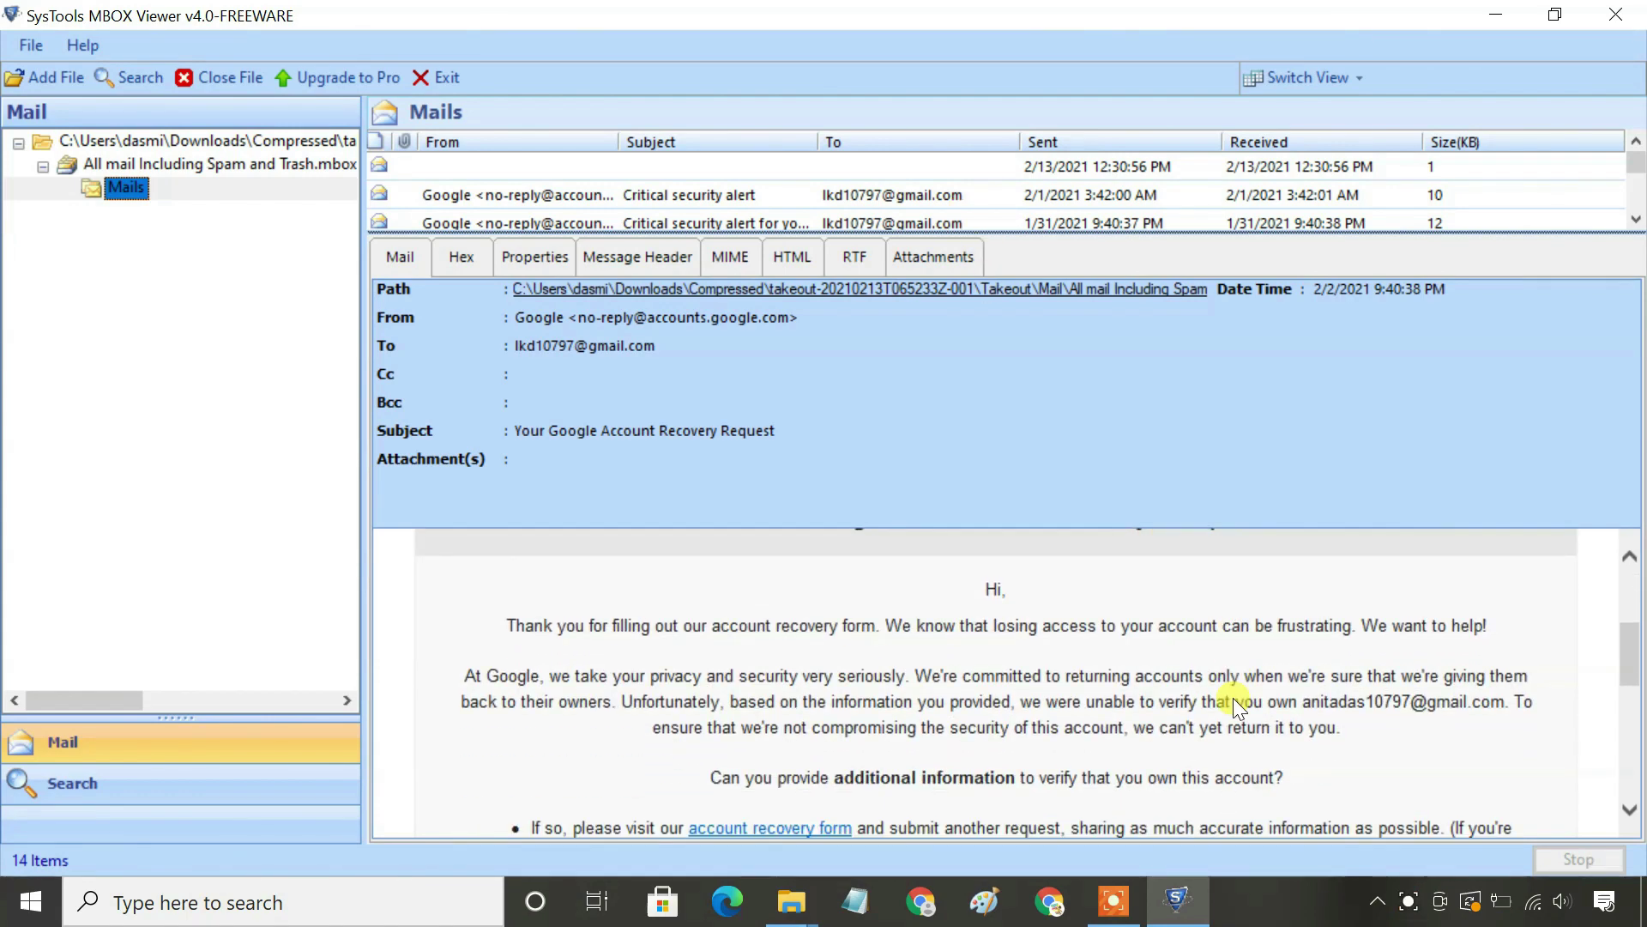
pyautogui.scroll(-5, 1232, 698)
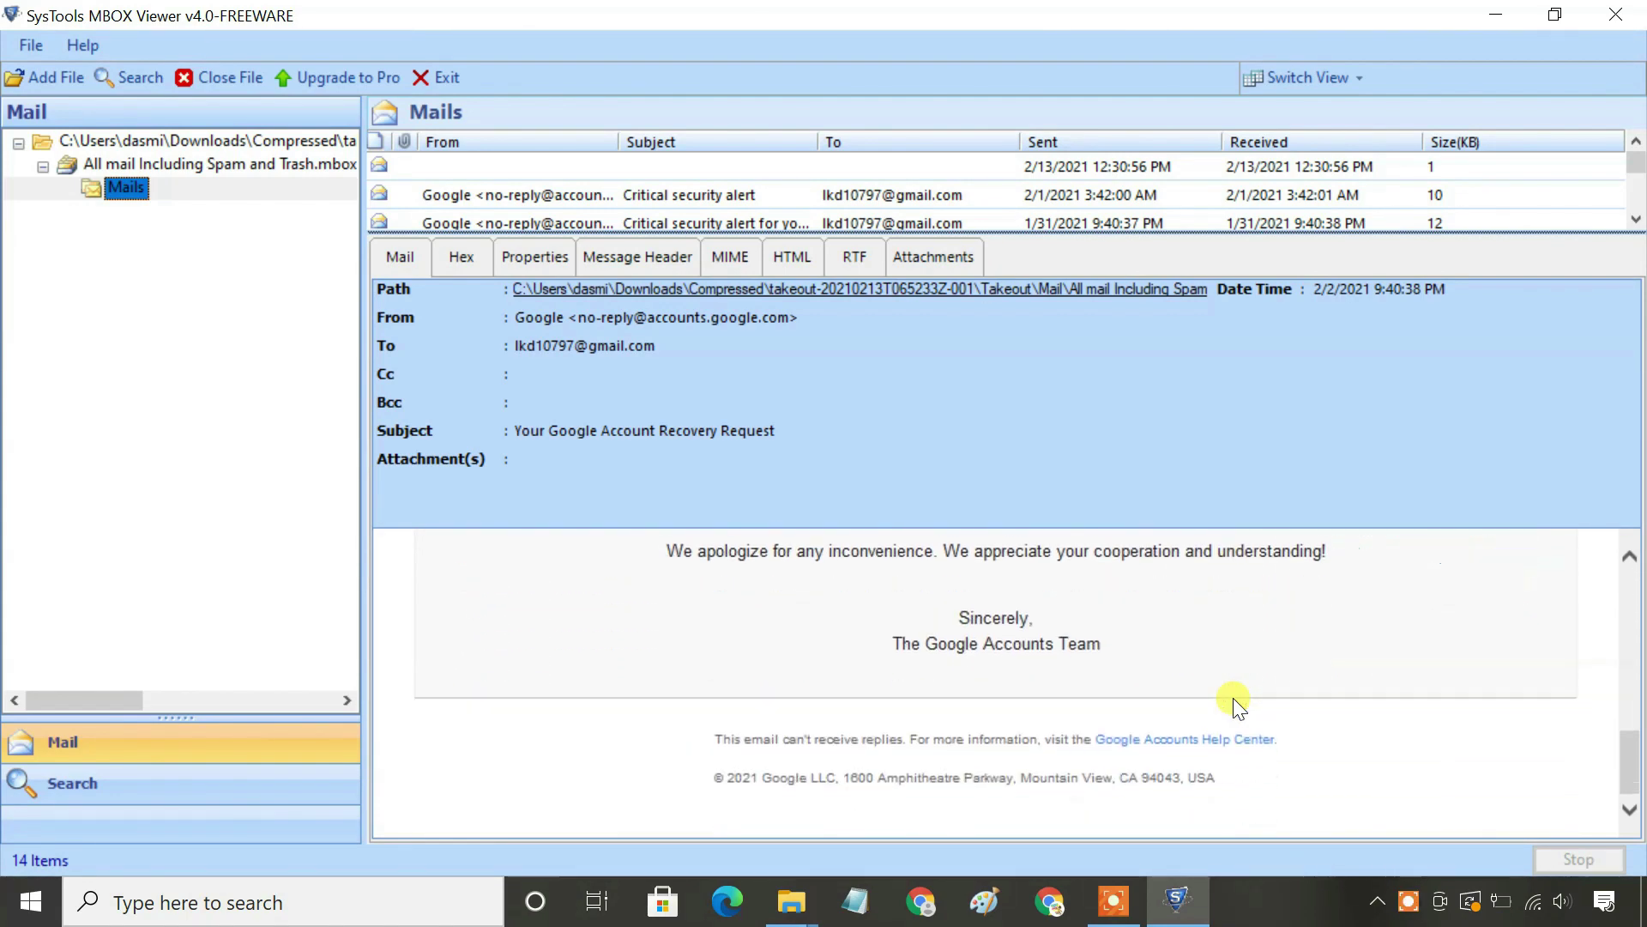
pyautogui.scroll(10, 1233, 698)
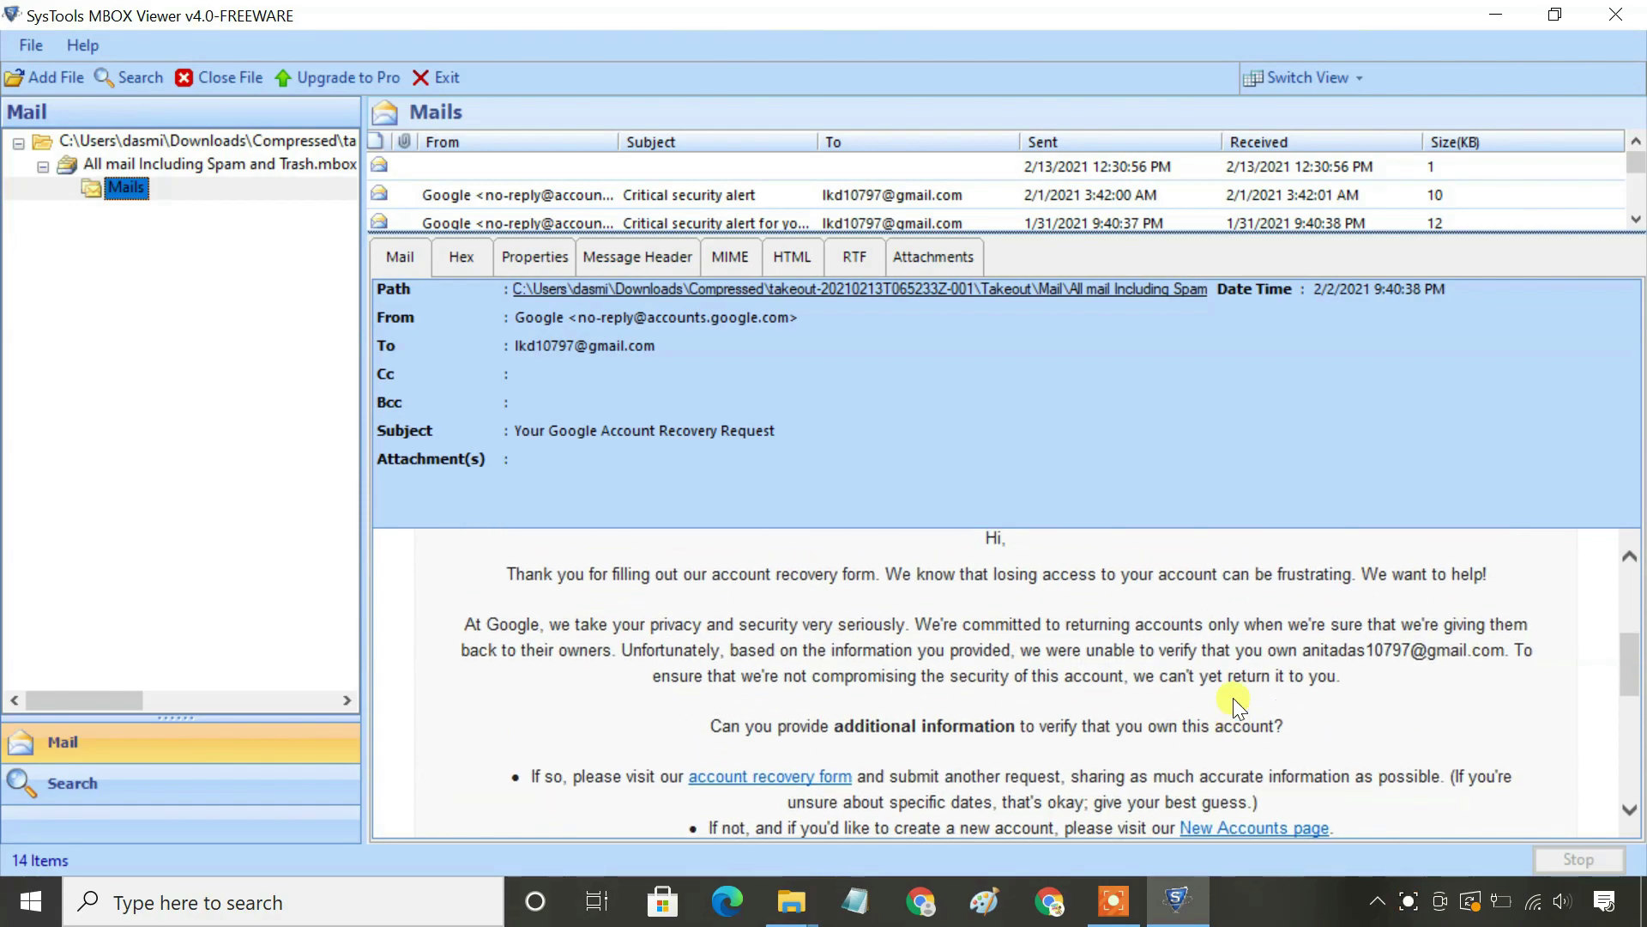
pyautogui.scroll(3, 1232, 697)
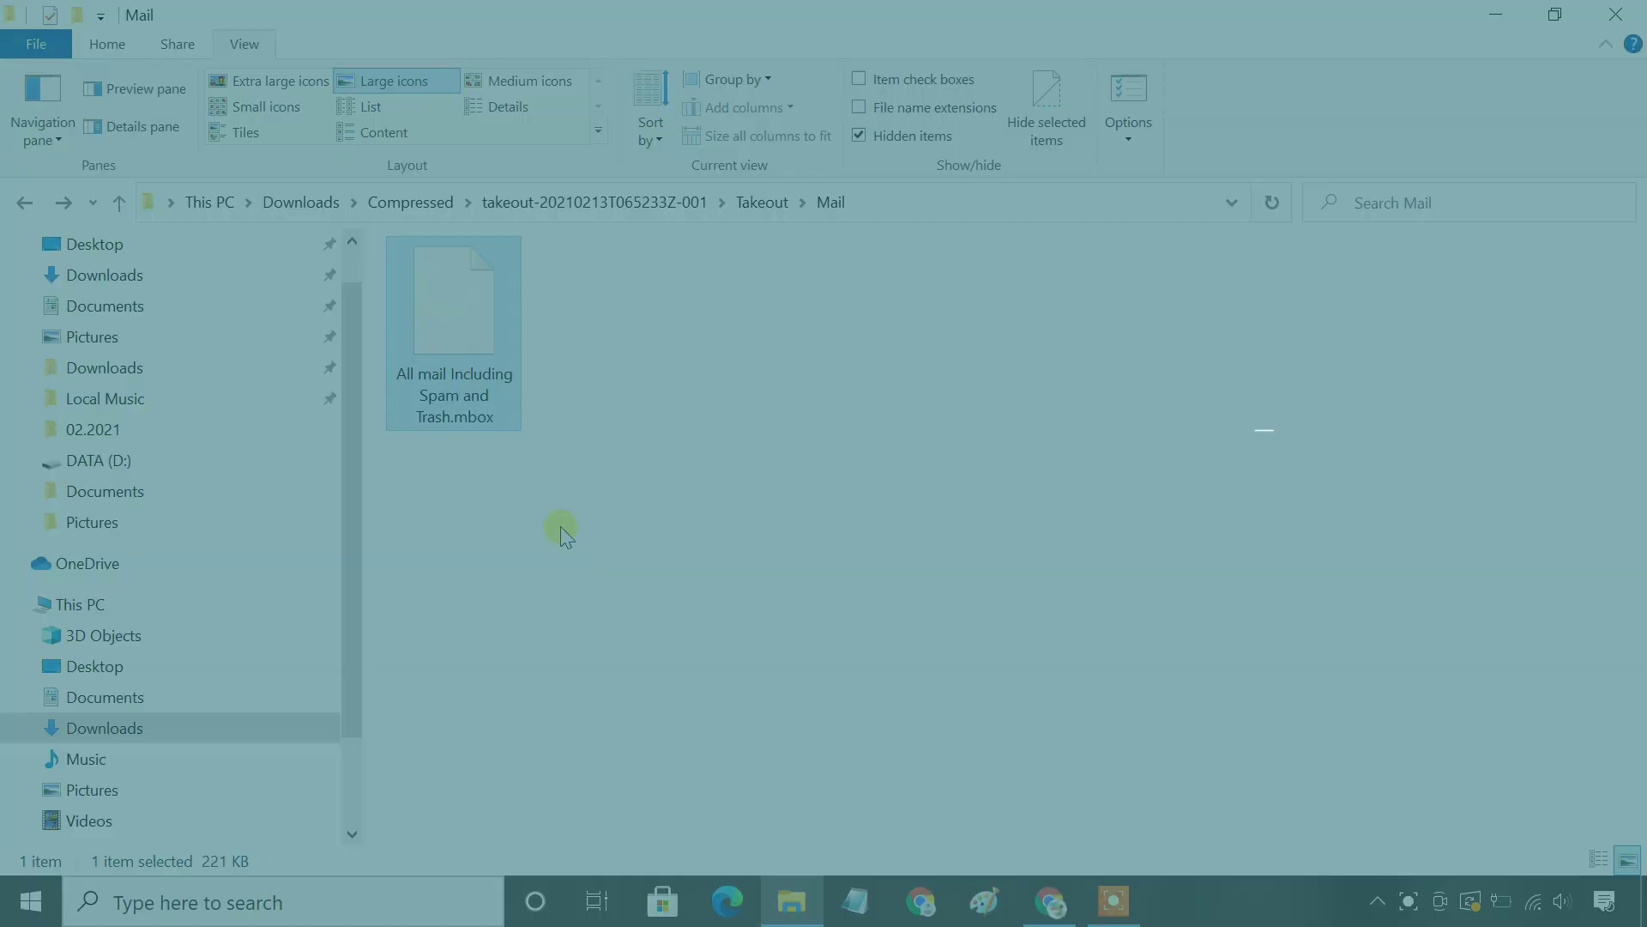
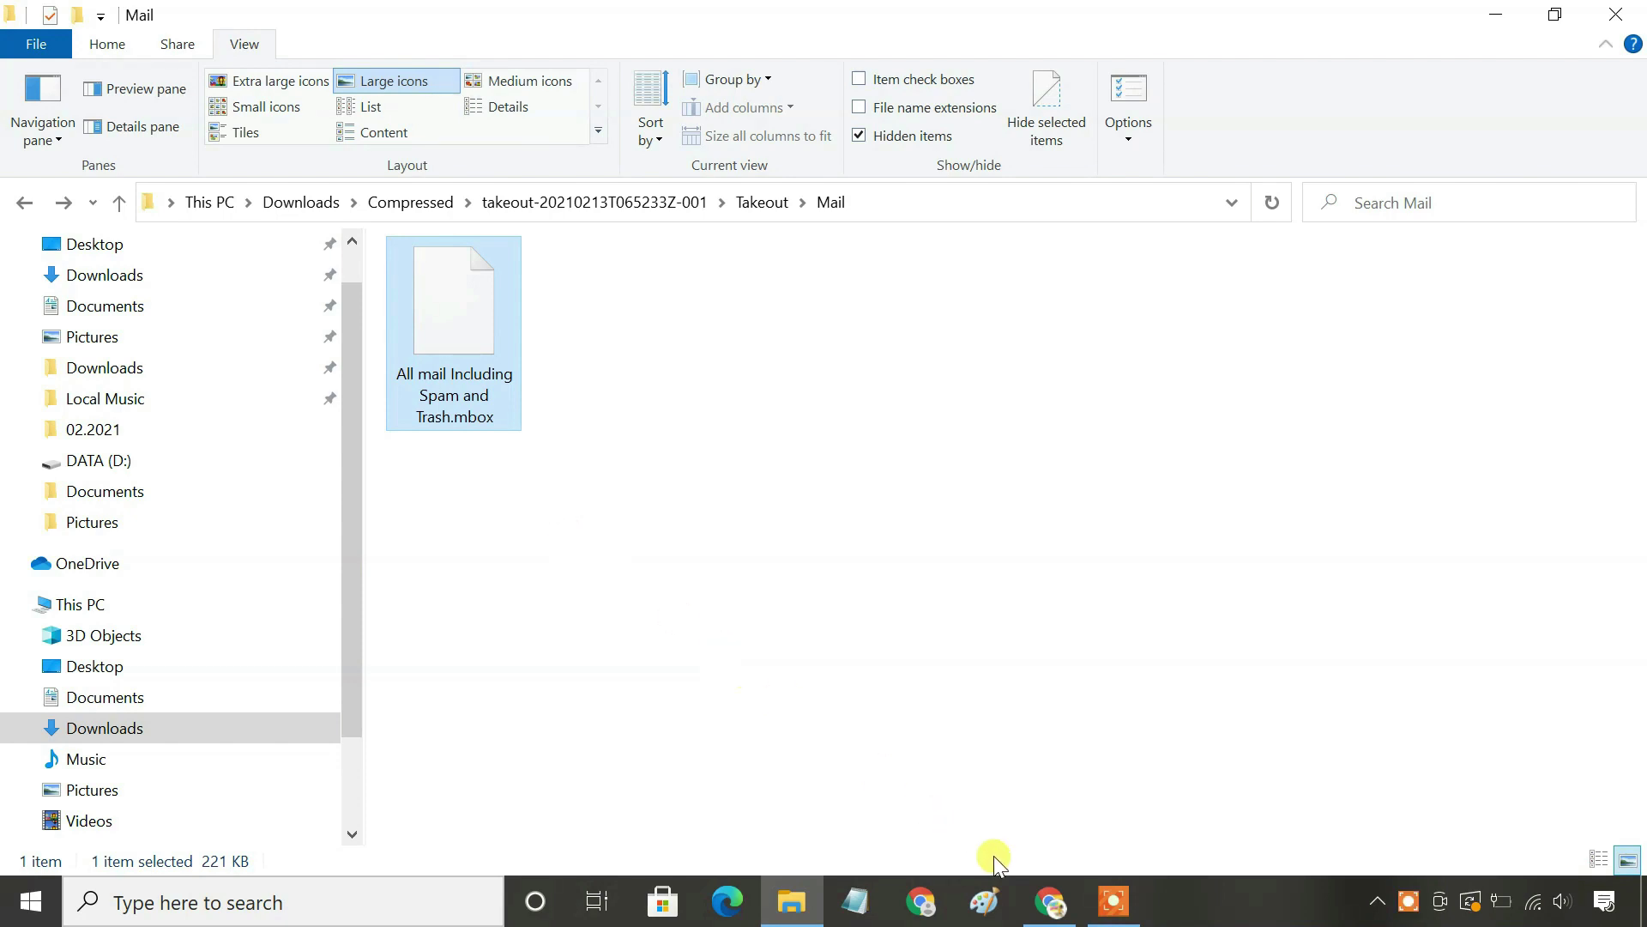
# Switch to Chrome and examine the description of the free Thunderbird email application on thunderbird.net.
pyautogui.click(1054, 901)
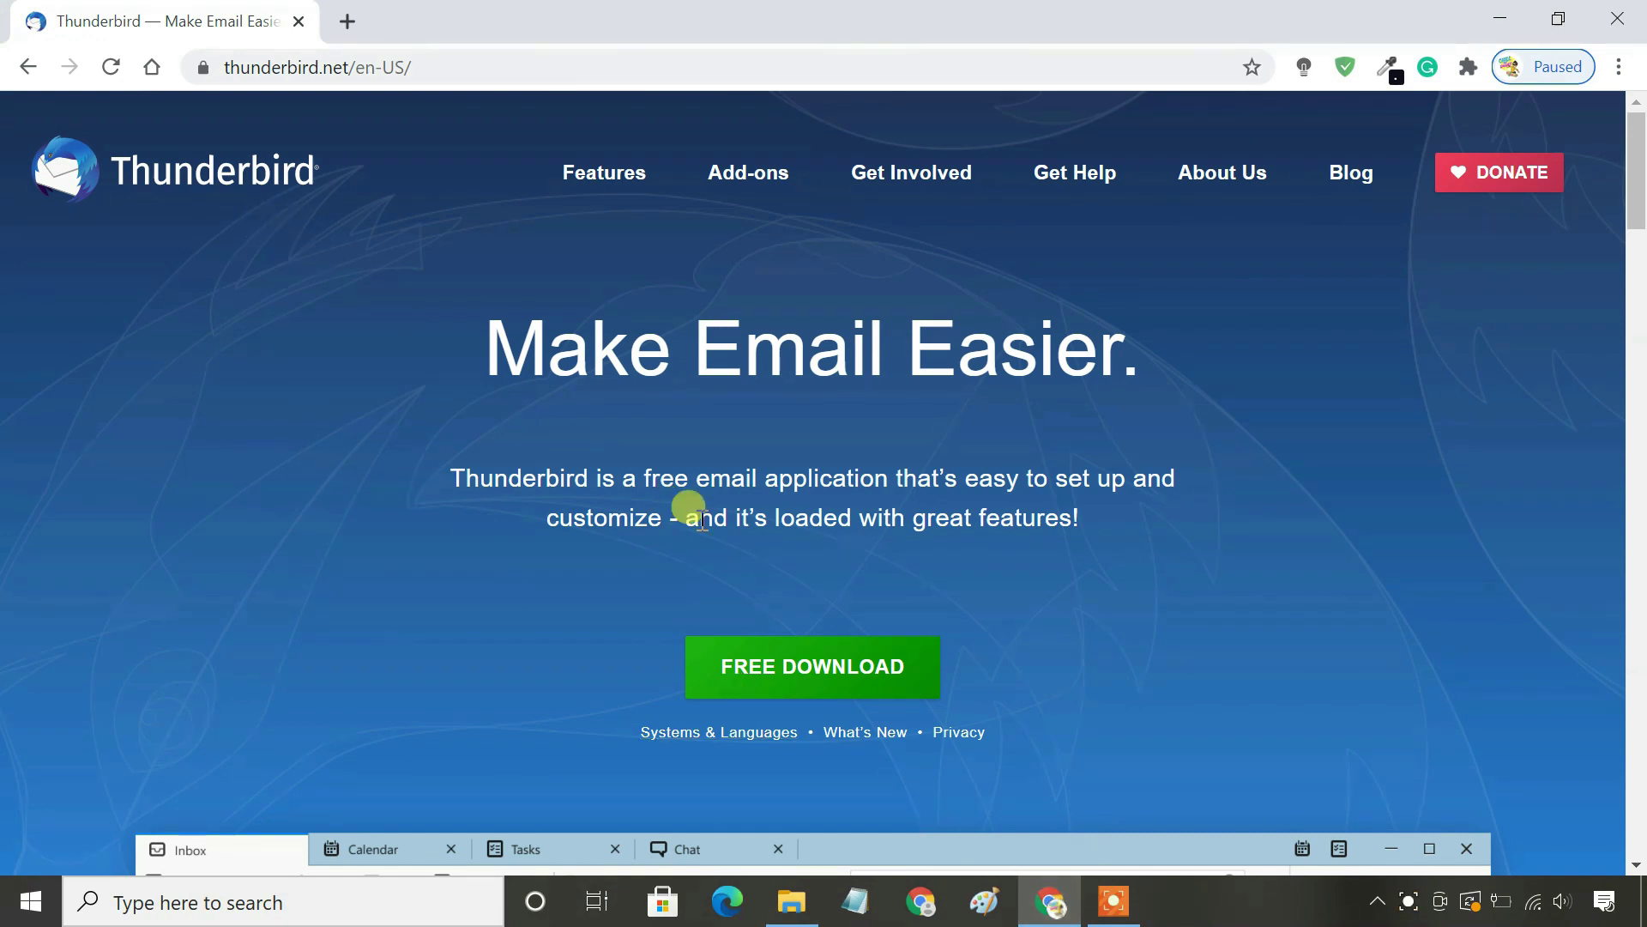
pyautogui.moveTo(448, 474); pyautogui.dragTo(924, 493)
pyautogui.click(923, 493)
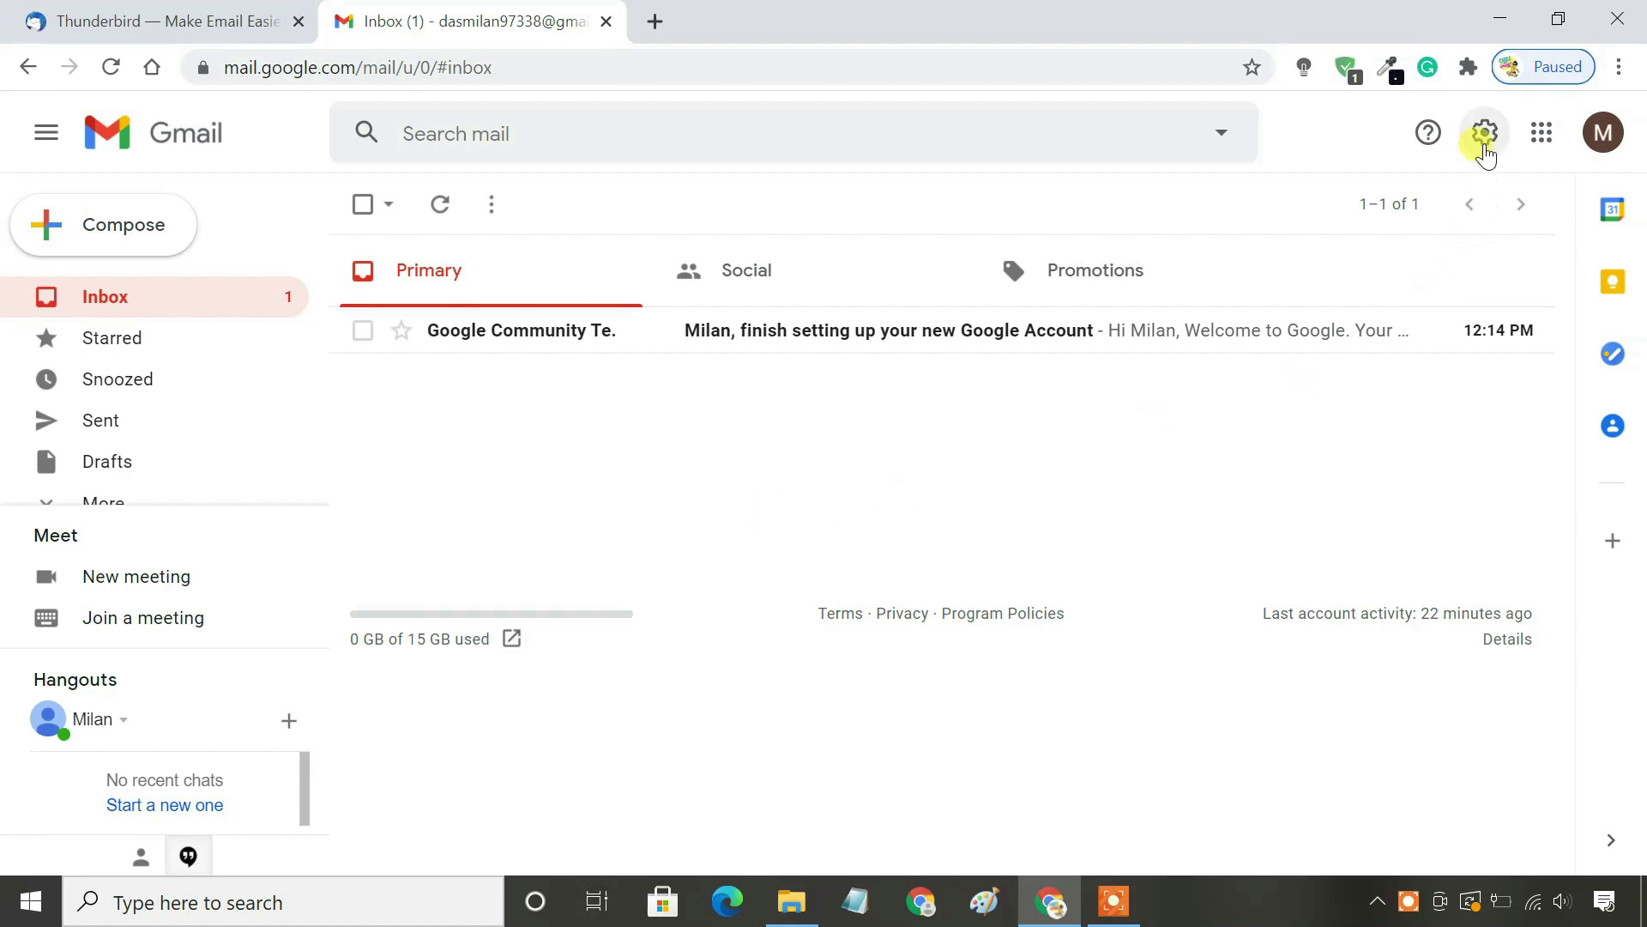
# Enable IMAP access in Gmail's Forwarding and POP/IMAP settings and save the changes.
pyautogui.click(1485, 154)
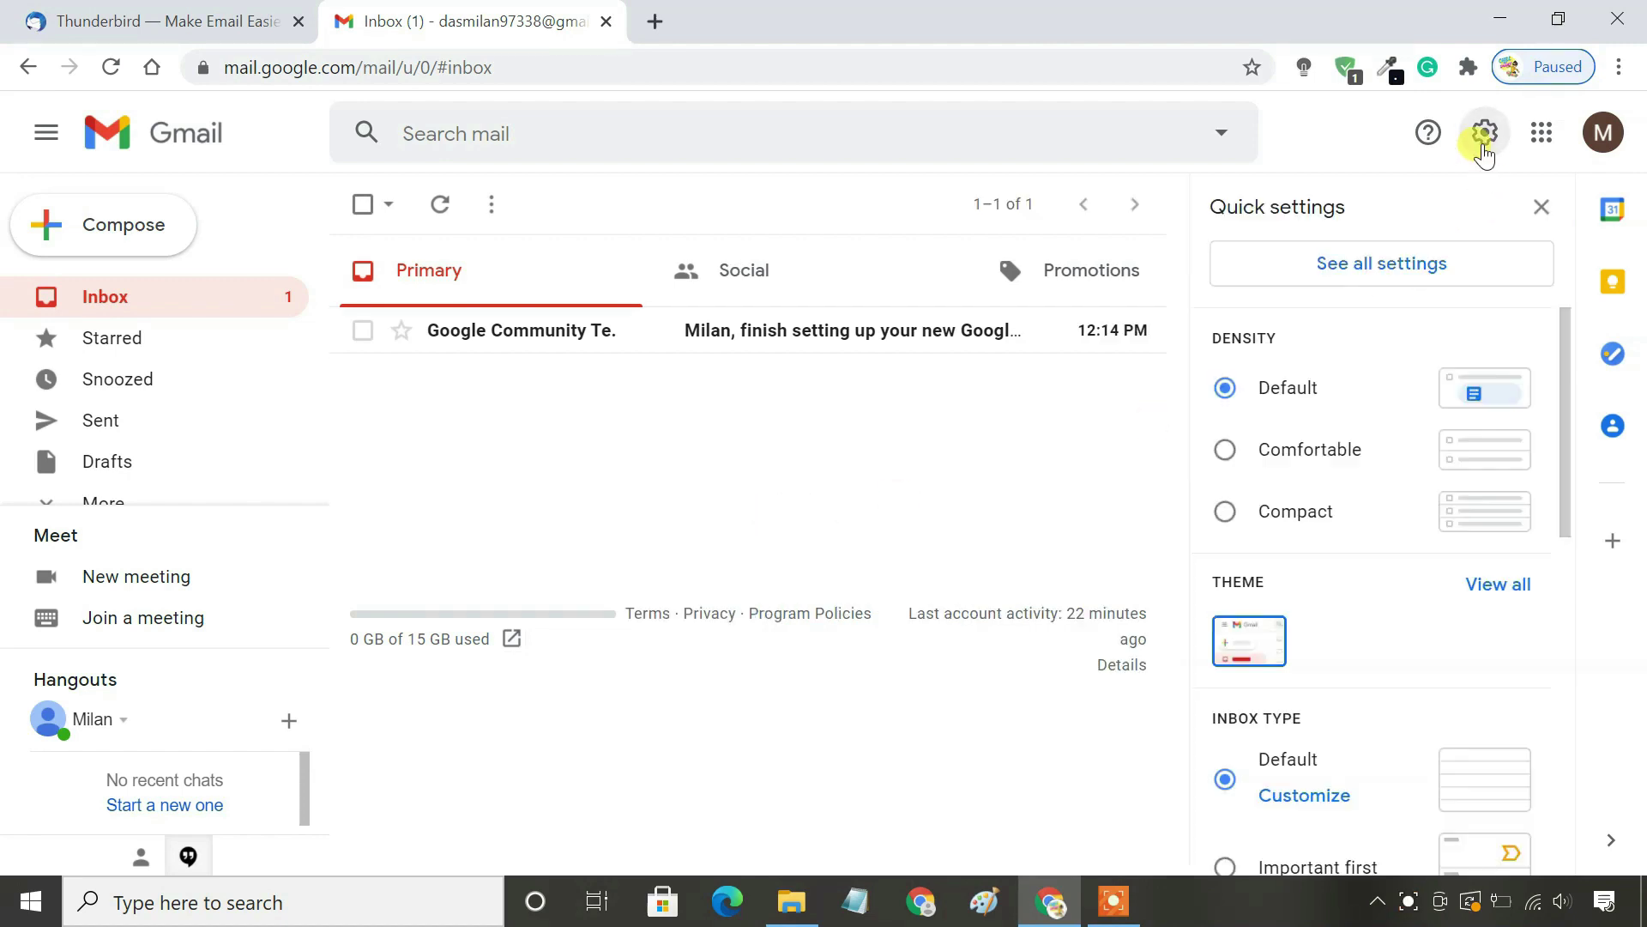
pyautogui.click(1420, 267)
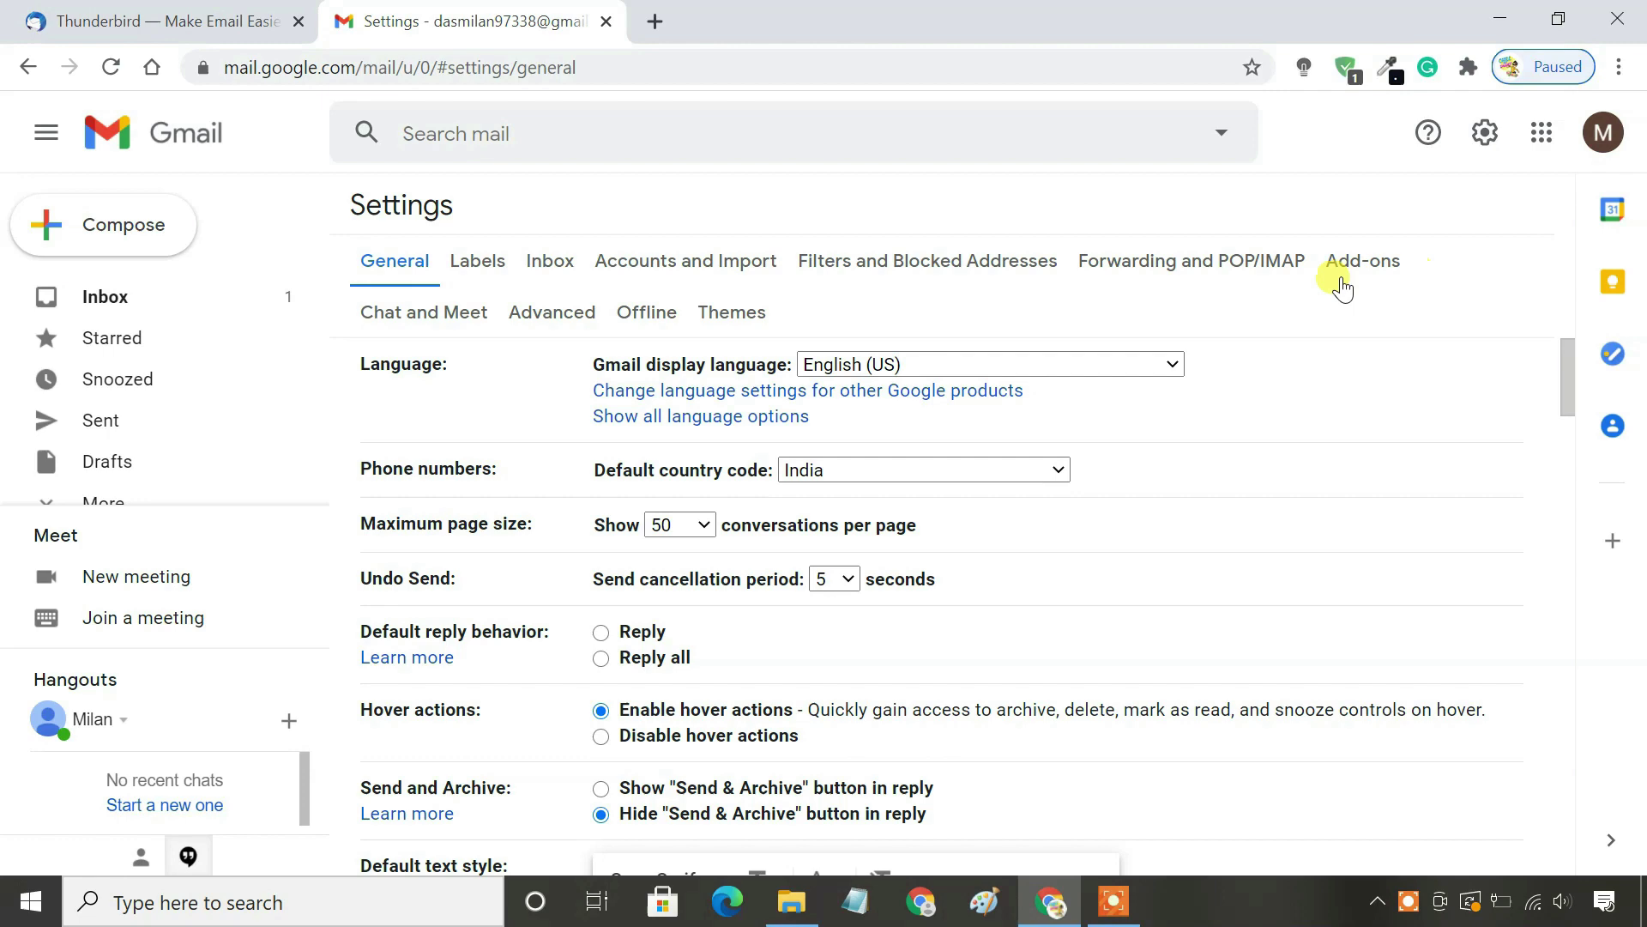
pyautogui.click(1216, 258)
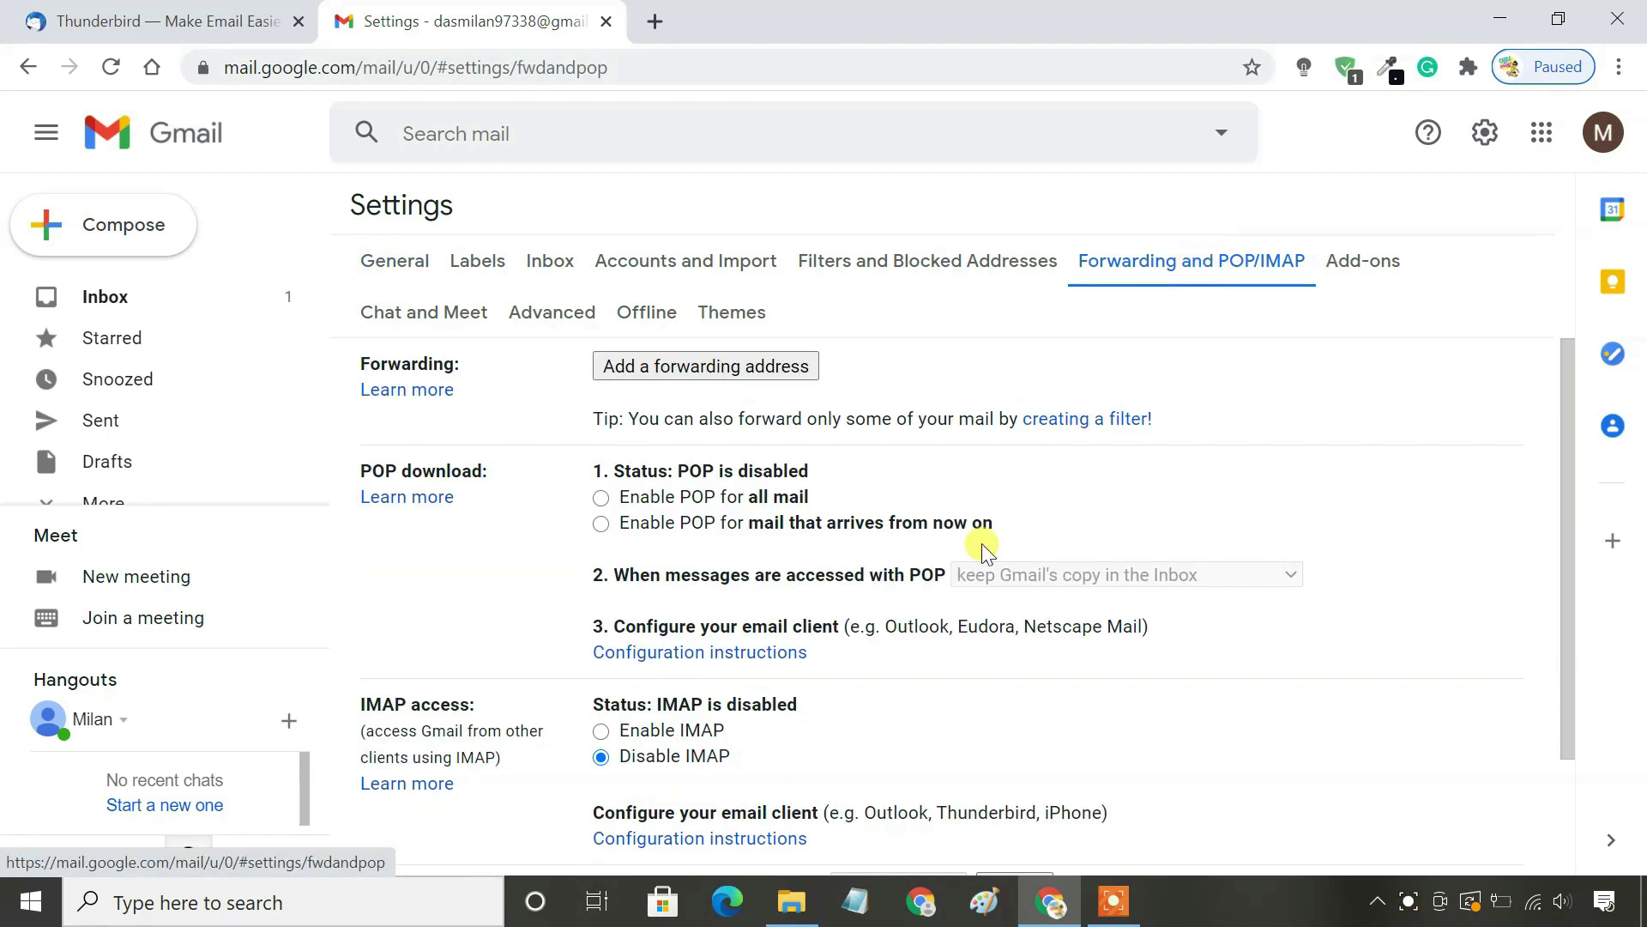
pyautogui.click(601, 732)
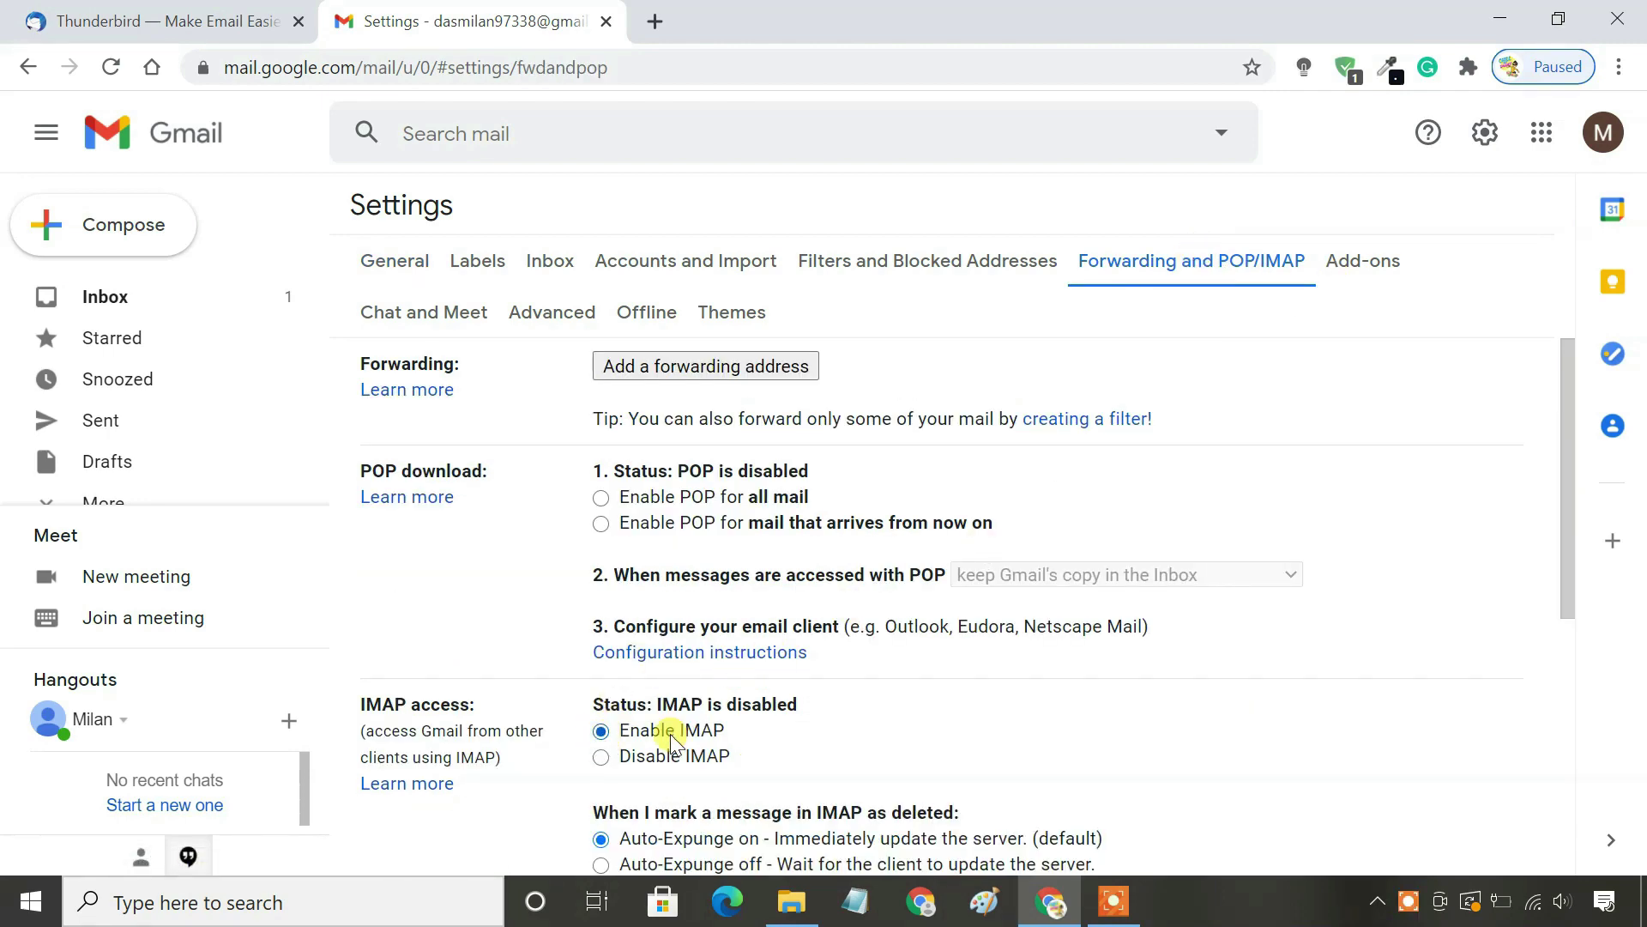
pyautogui.scroll(-5, 916, 696)
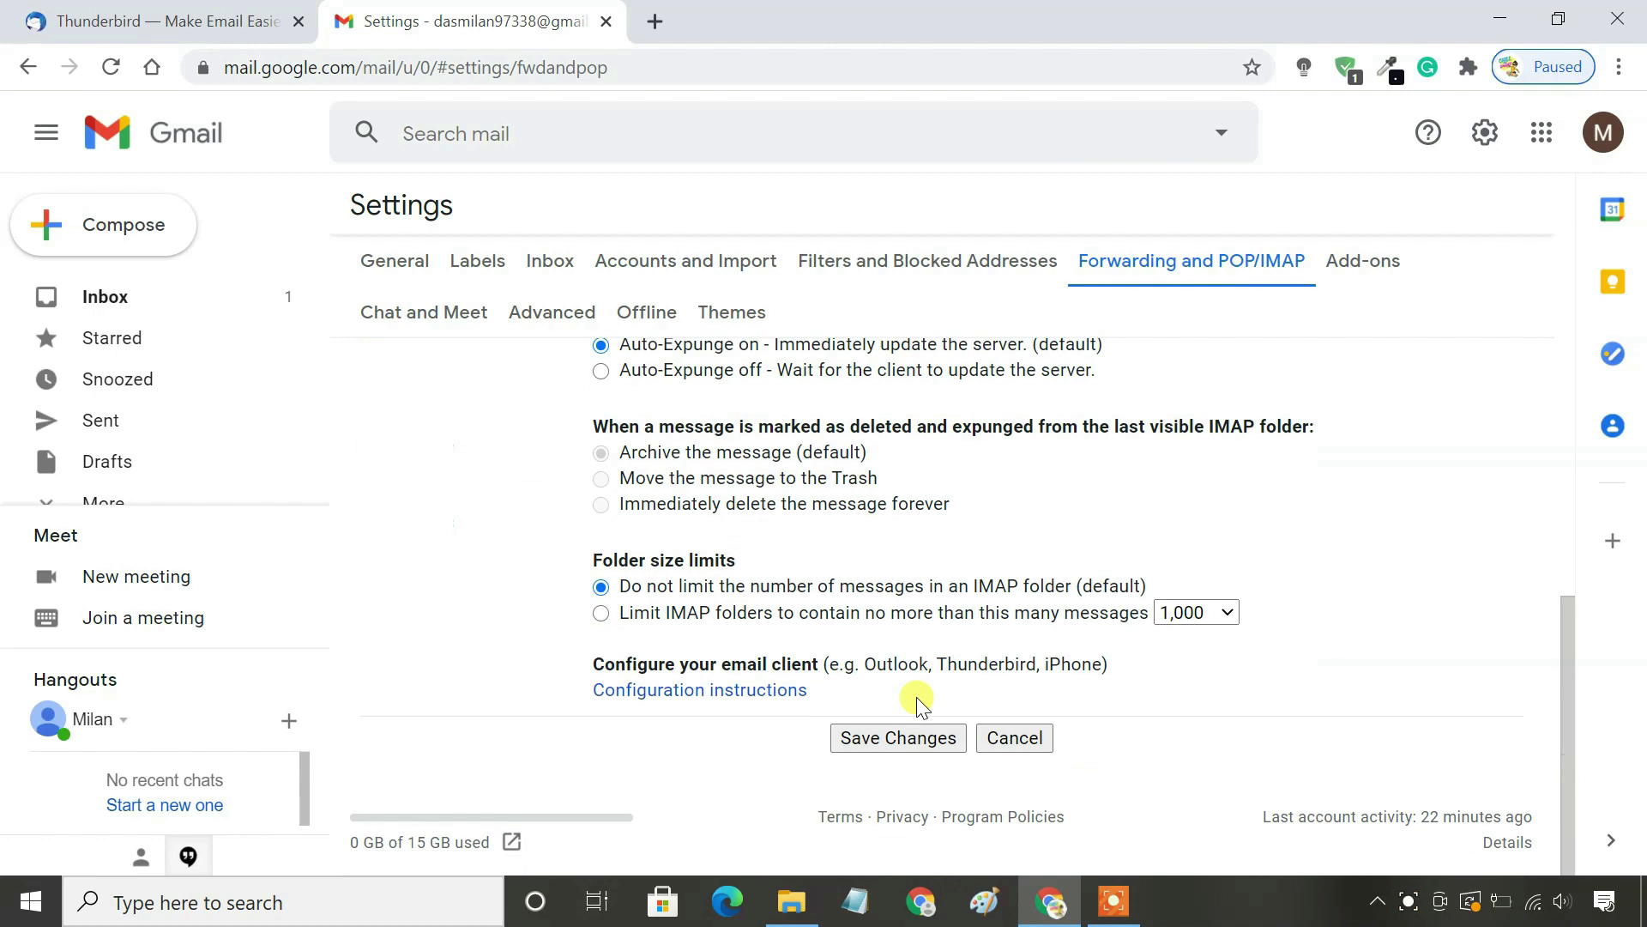
pyautogui.click(922, 746)
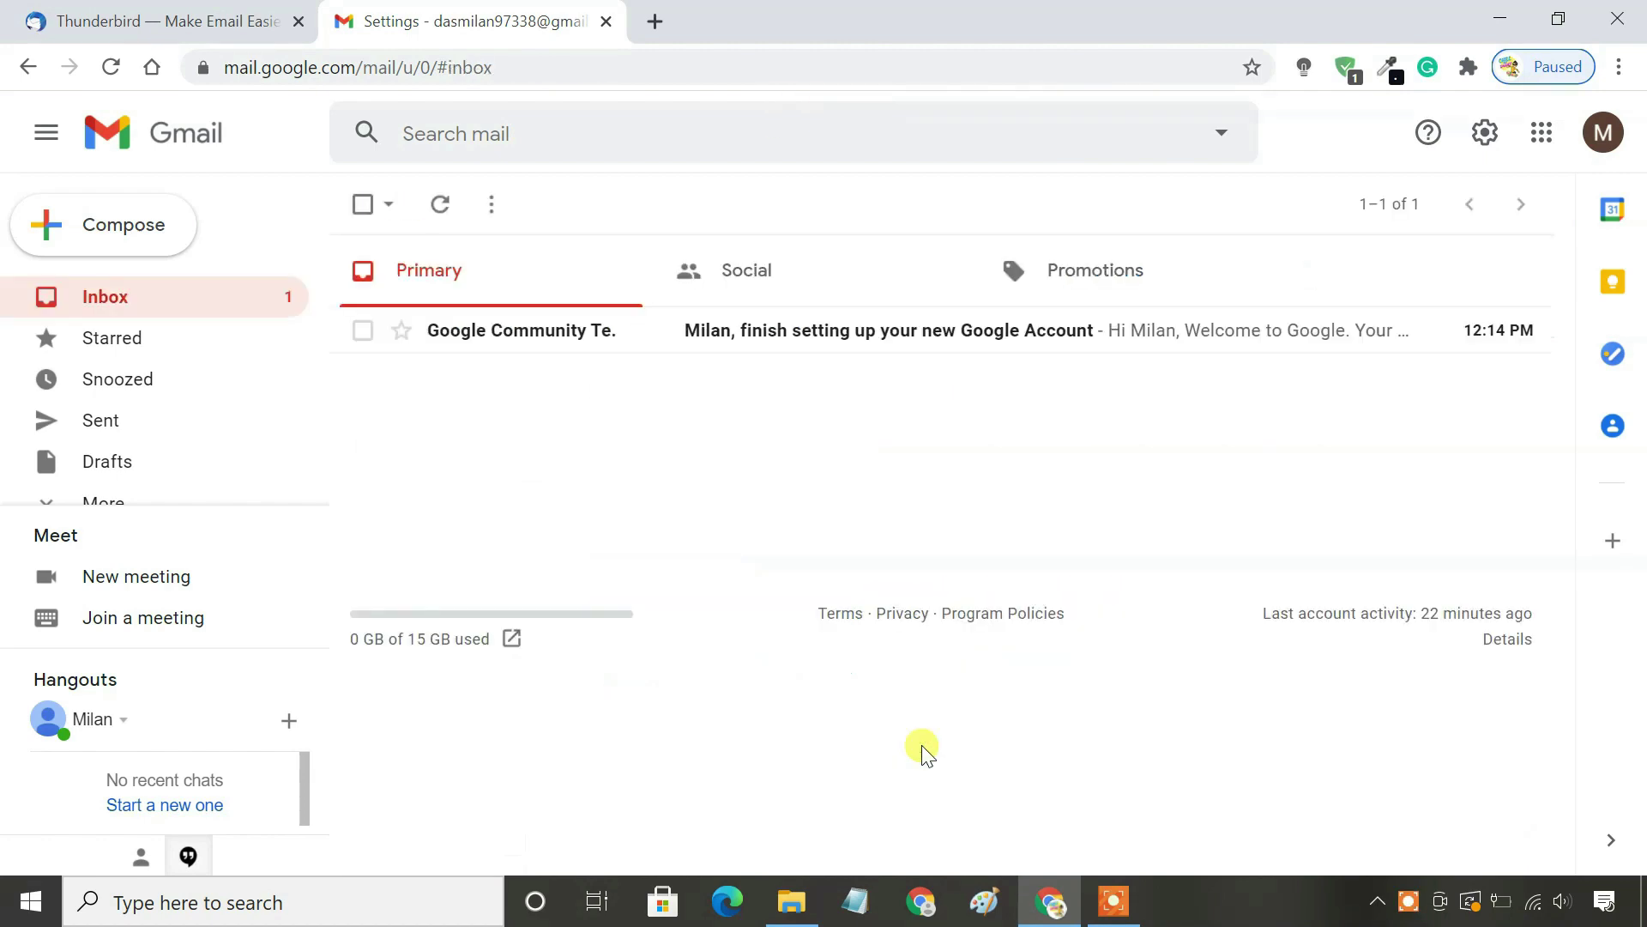
# Download the free Thunderbird installer from thunderbird.net and run Thunderbird Setup 78.7.1.exe from Downloads\Programs.
pyautogui.click(243, 24)
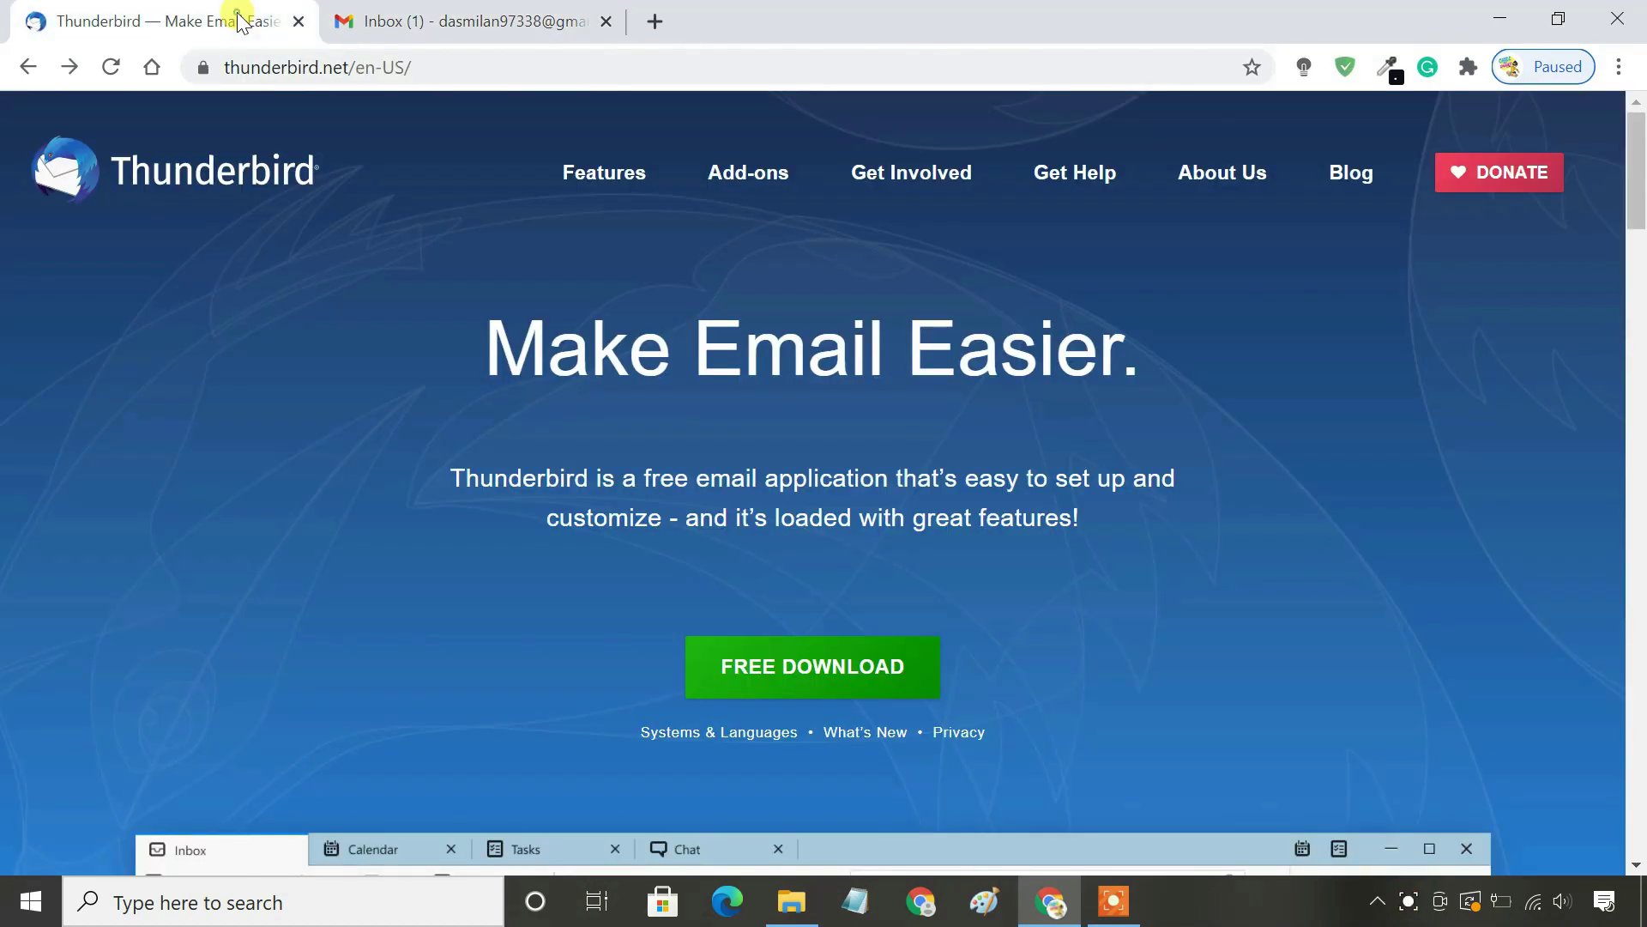
pyautogui.click(836, 679)
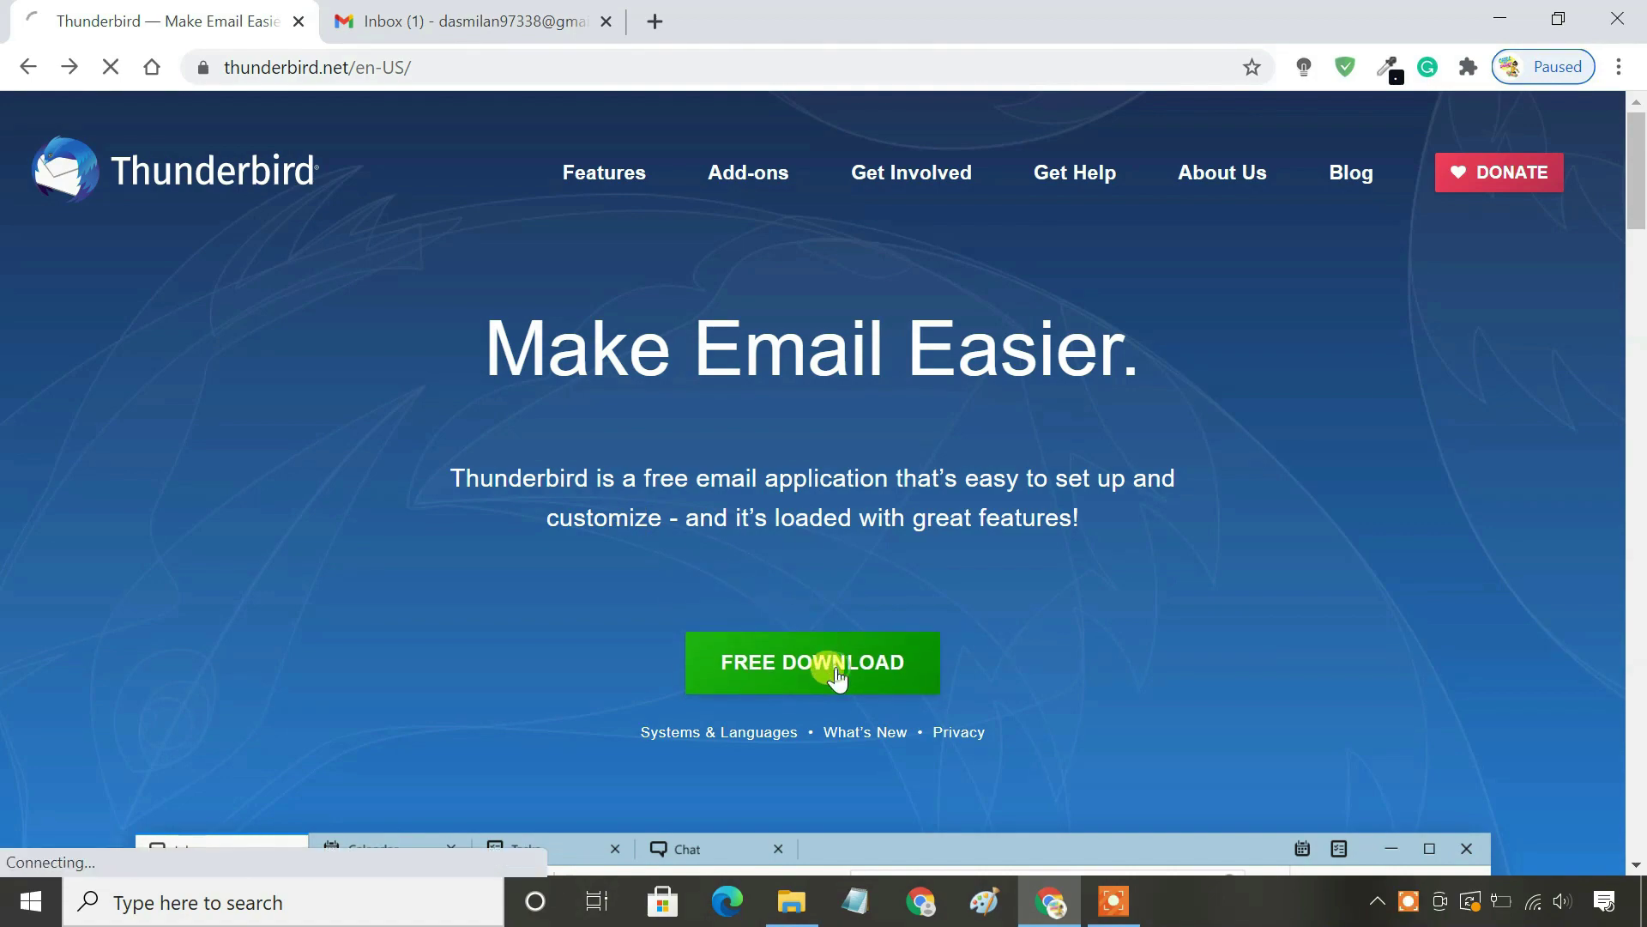
pyautogui.click(784, 538)
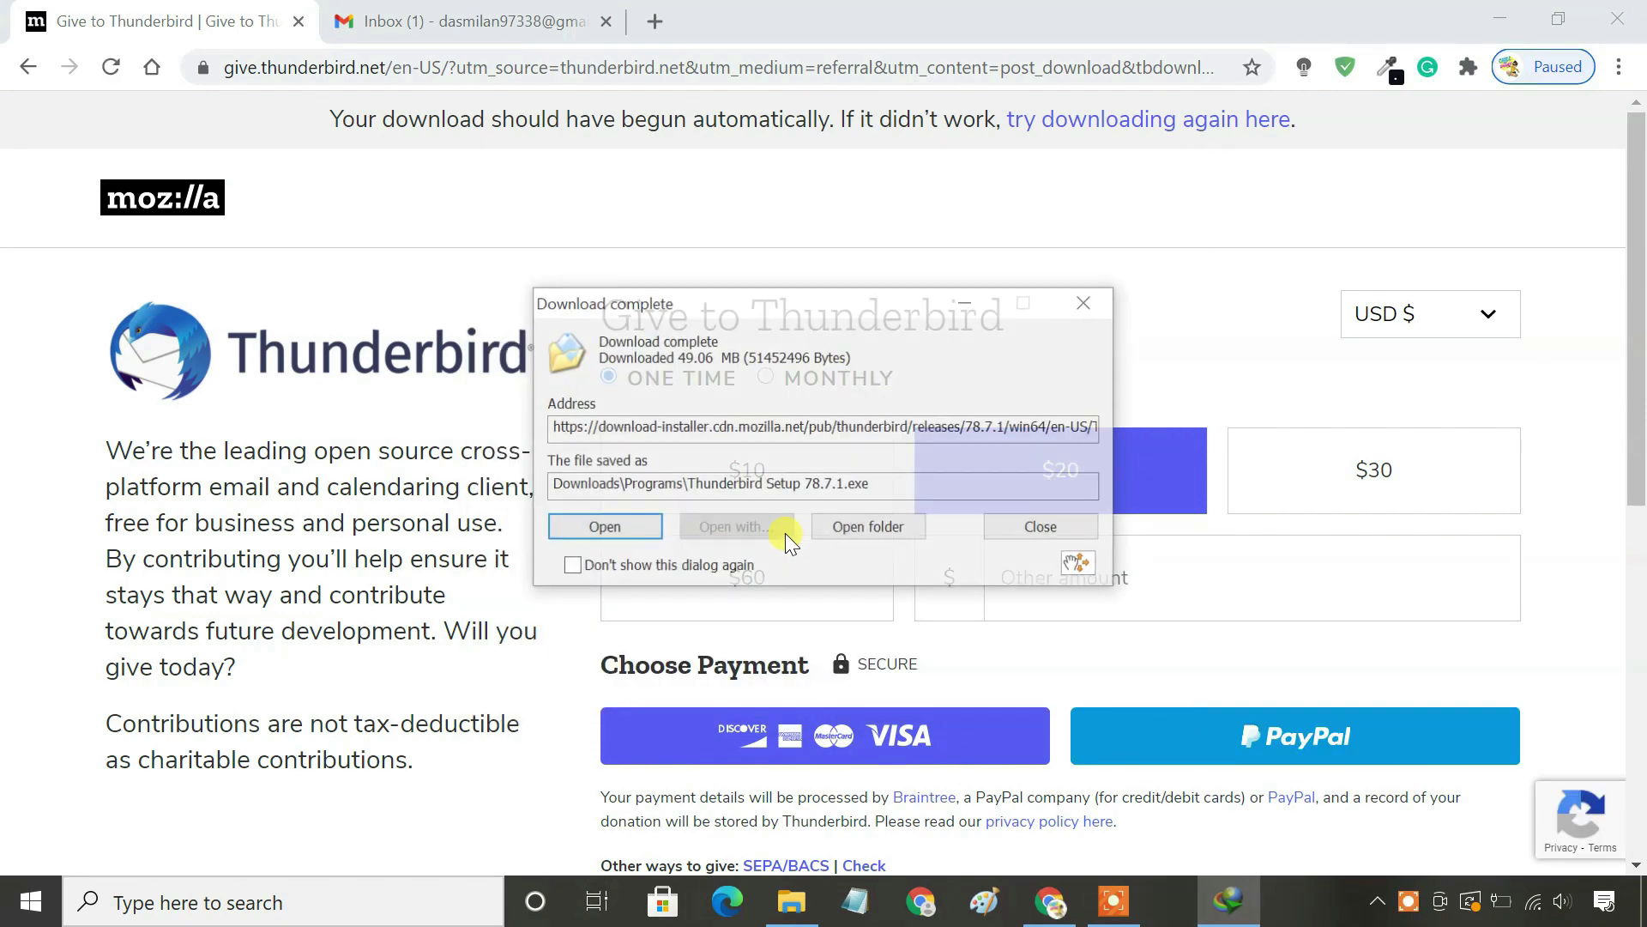
pyautogui.click(611, 524)
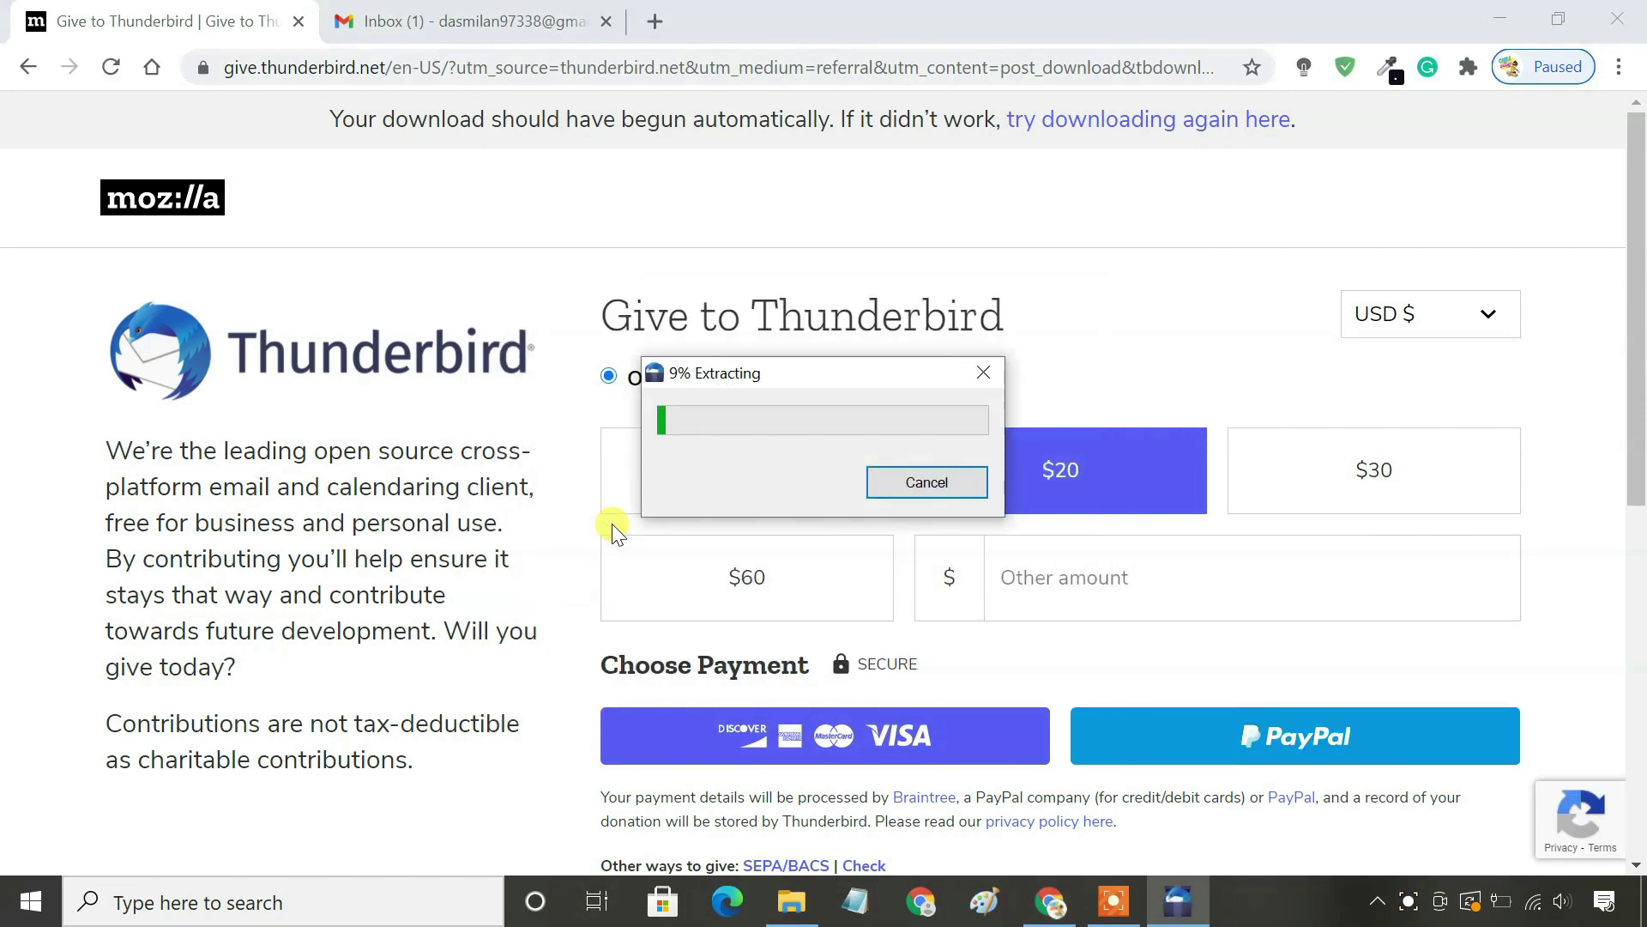
# Minimize the browser, install Mozilla Thunderbird with the wizard's preset options and launch it on finishing.
pyautogui.click(1498, 14)
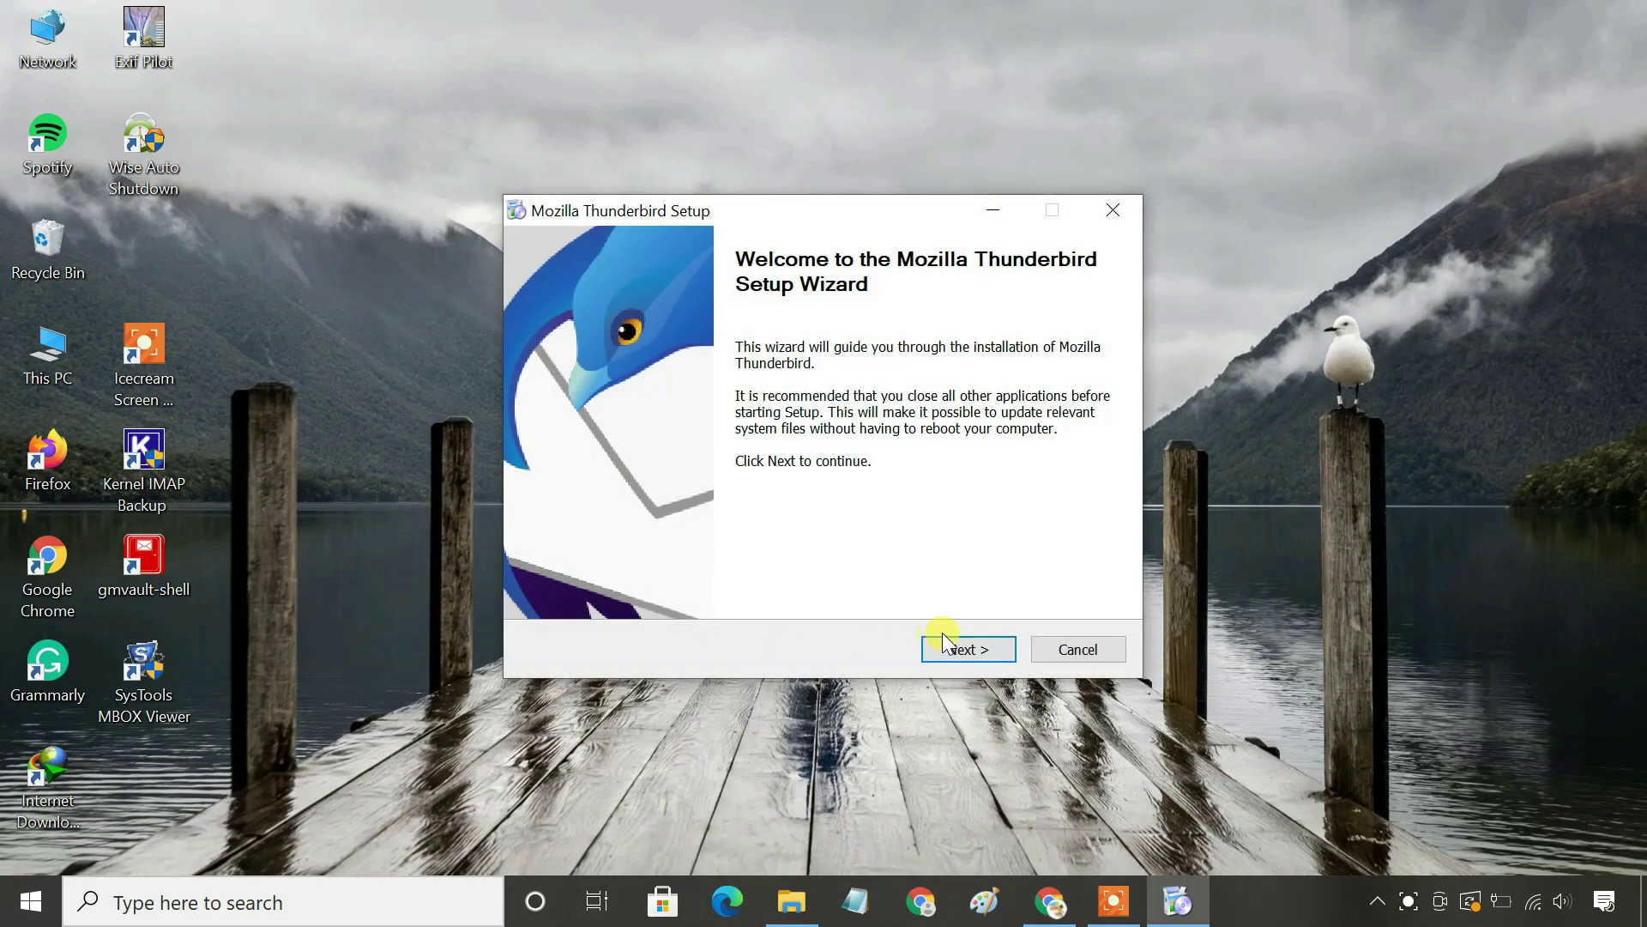
pyautogui.click(966, 643)
pyautogui.click(967, 643)
pyautogui.click(966, 643)
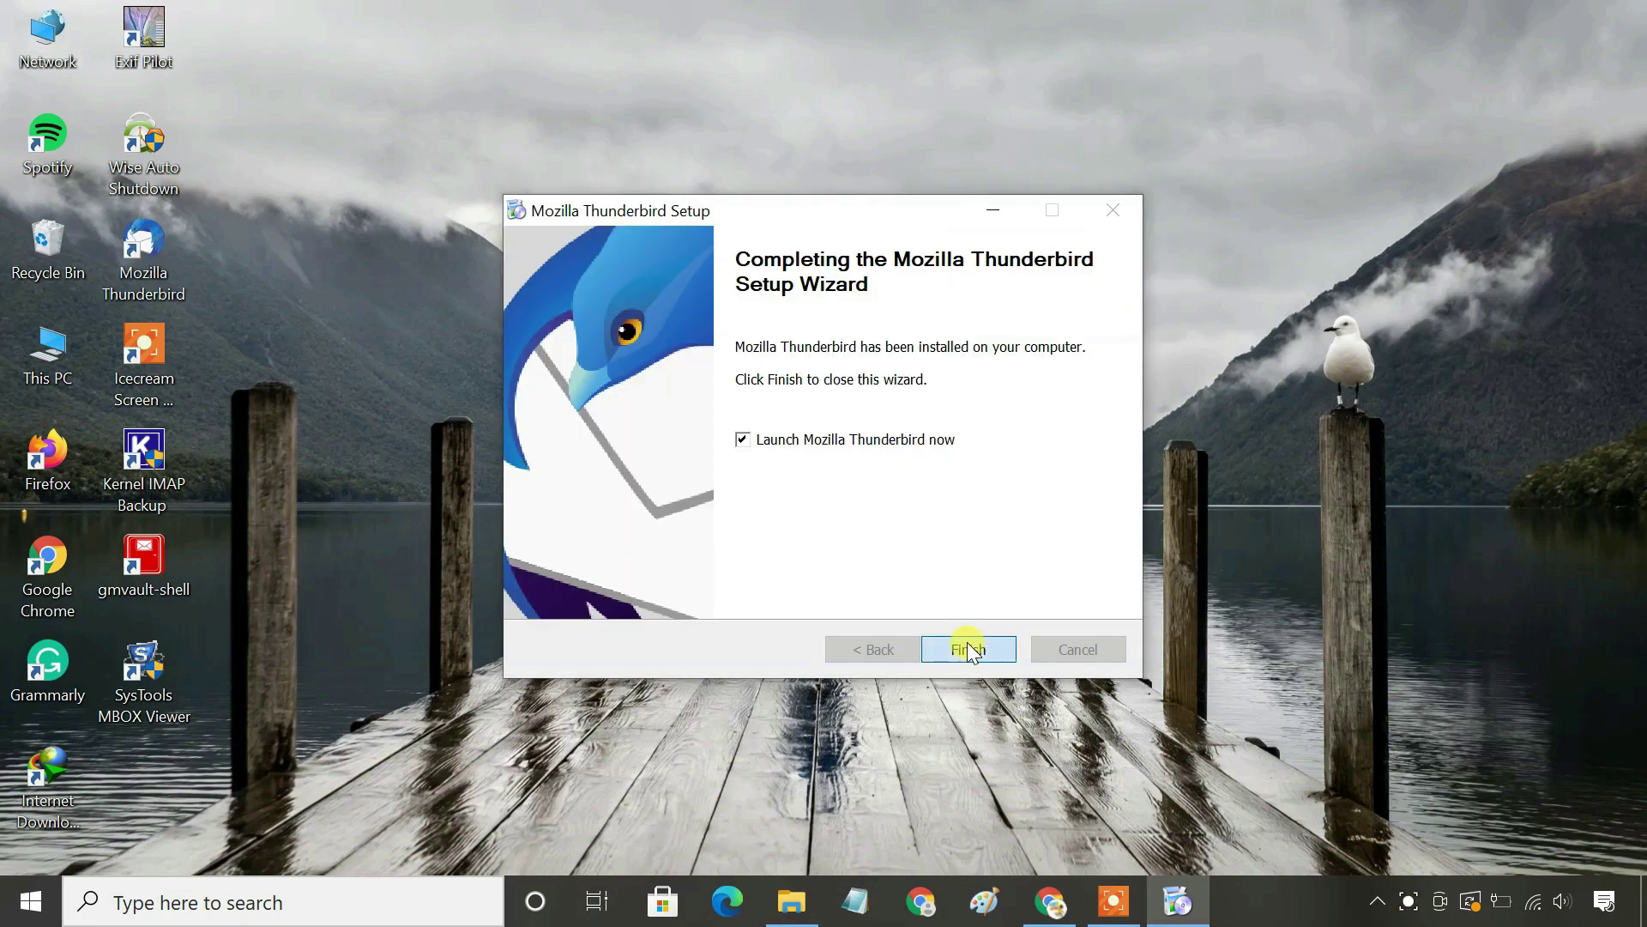
pyautogui.click(968, 649)
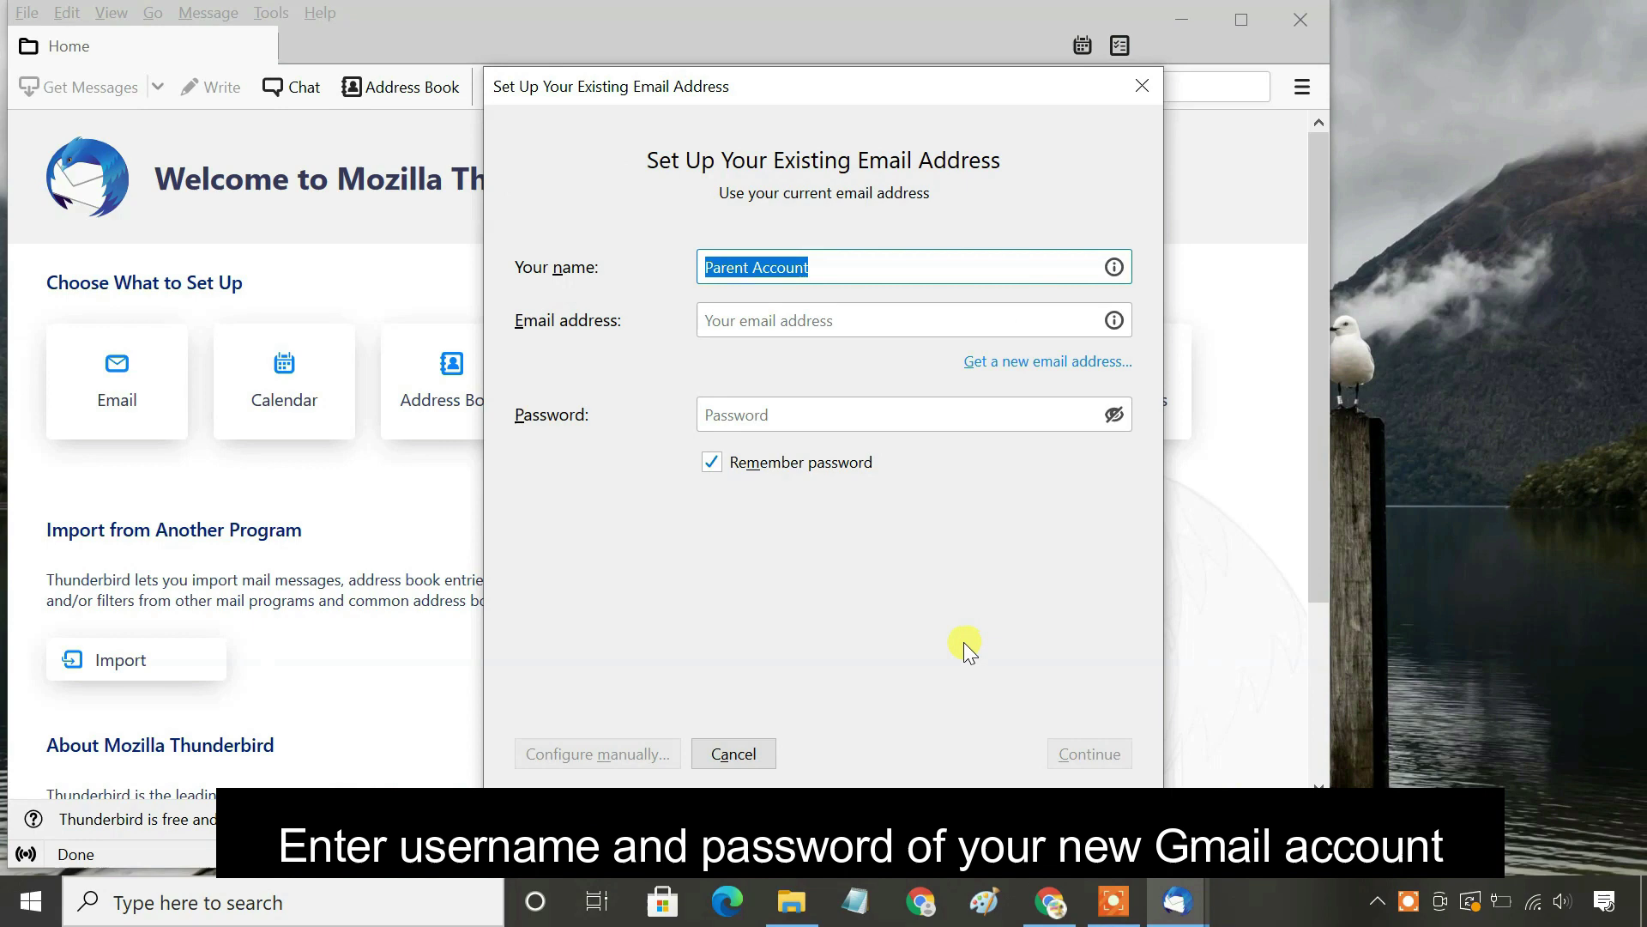
# Set up the existing email account with the owner's name, new Gmail address and account password, using the IMAP (remote folders) protocol.
pyautogui.press('BackSpace')
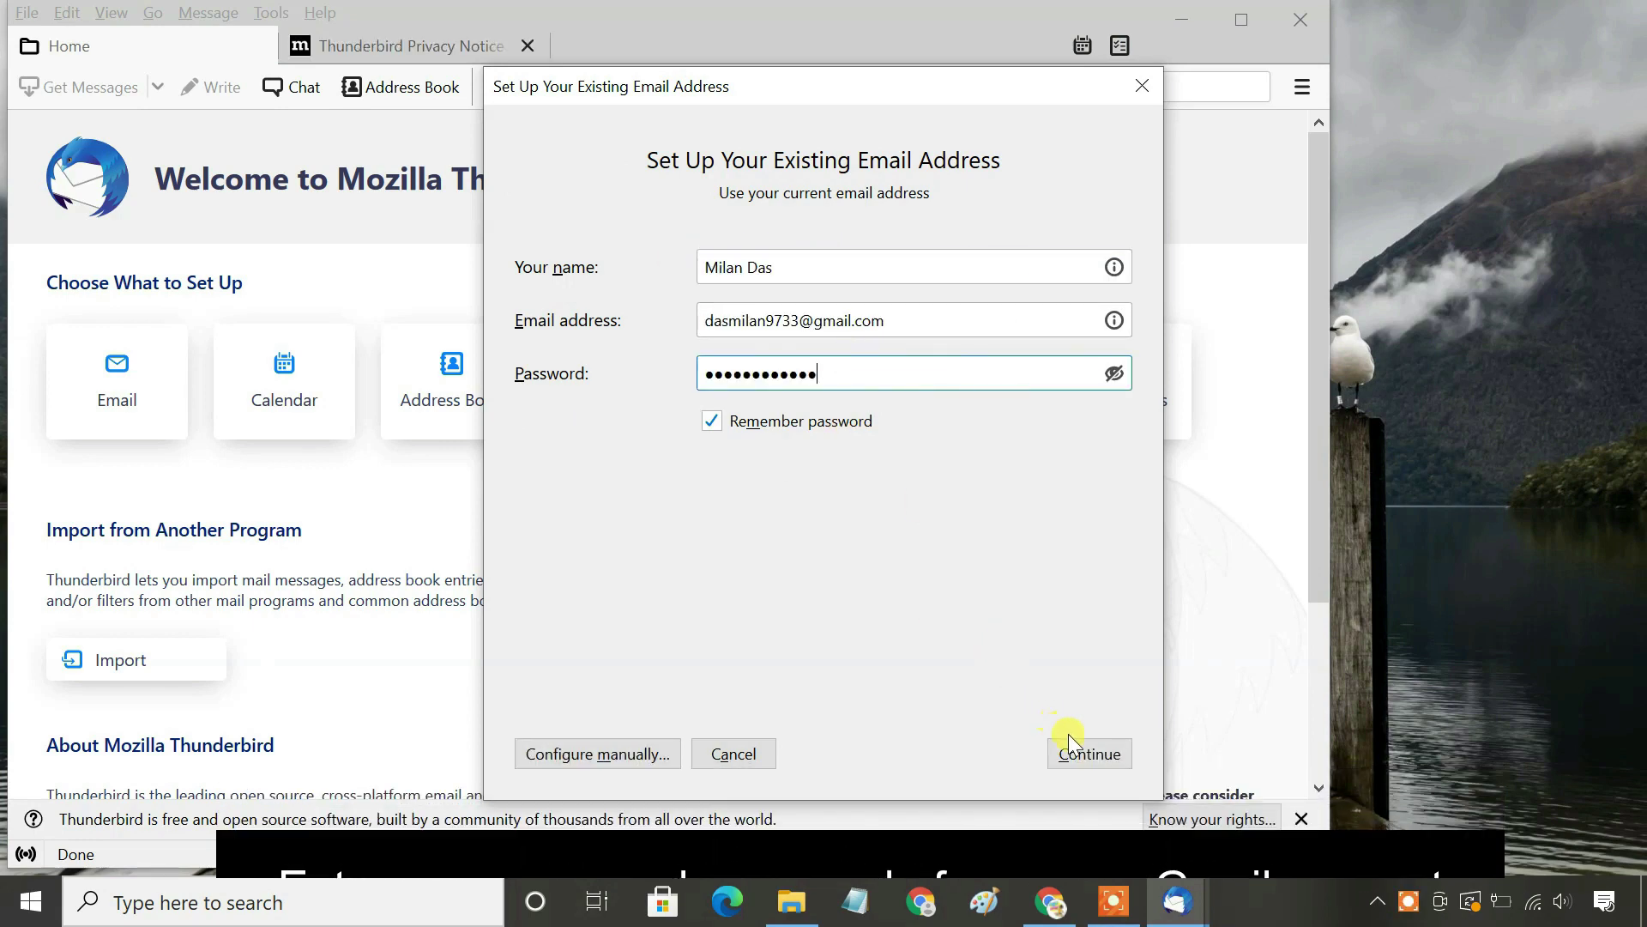
pyautogui.click(1087, 751)
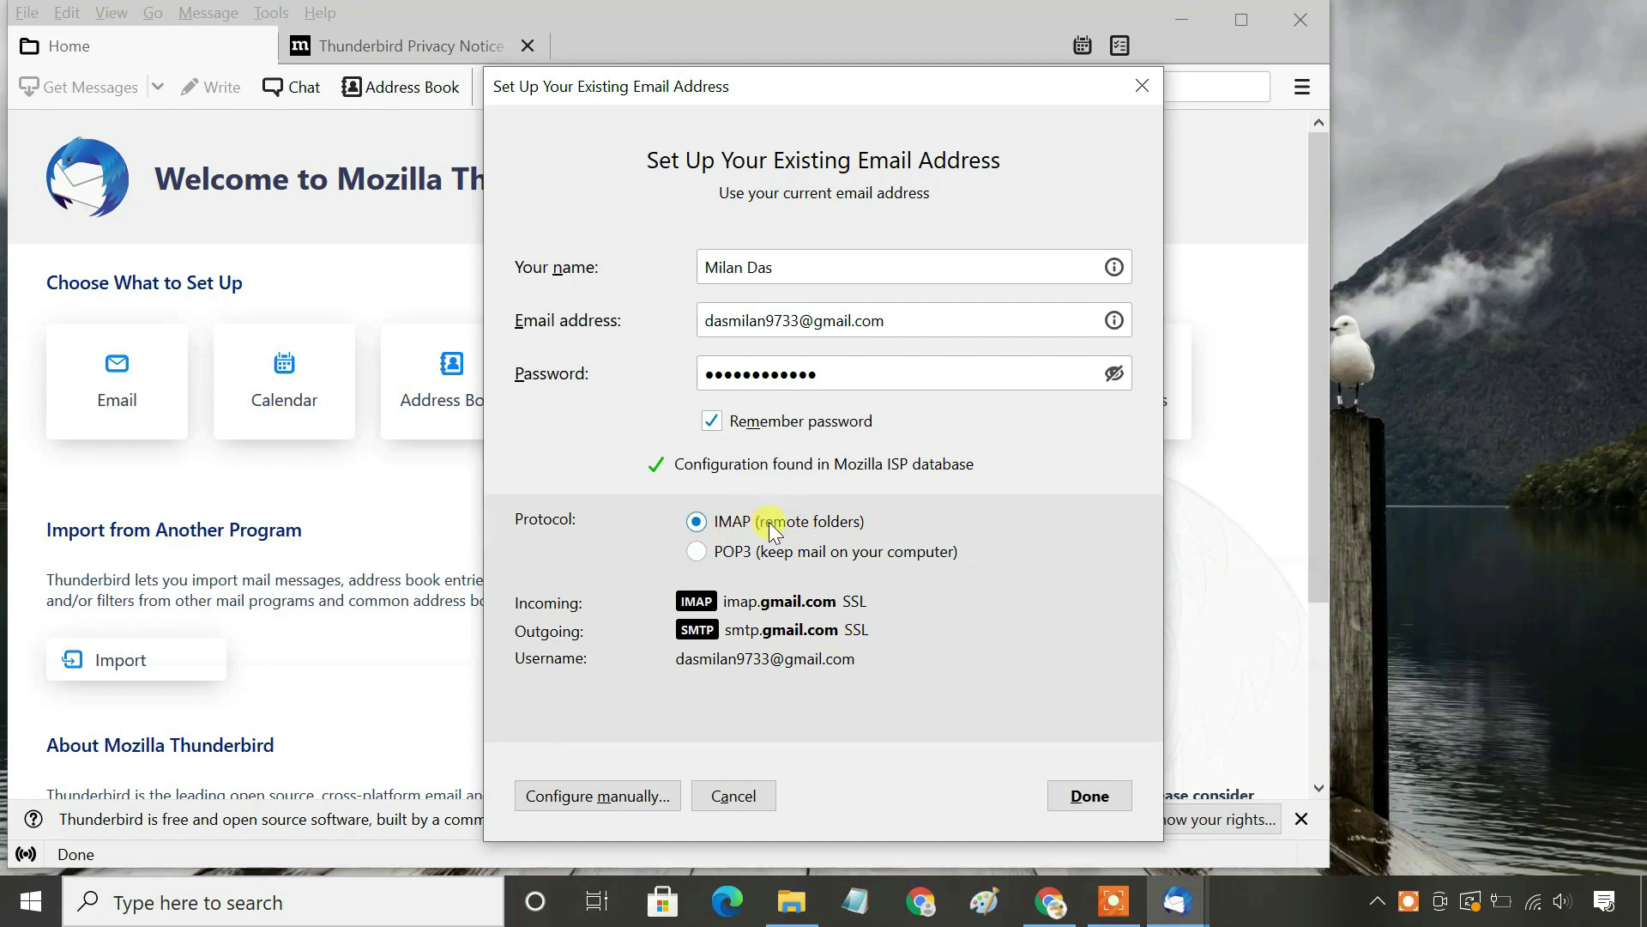
pyautogui.click(1089, 793)
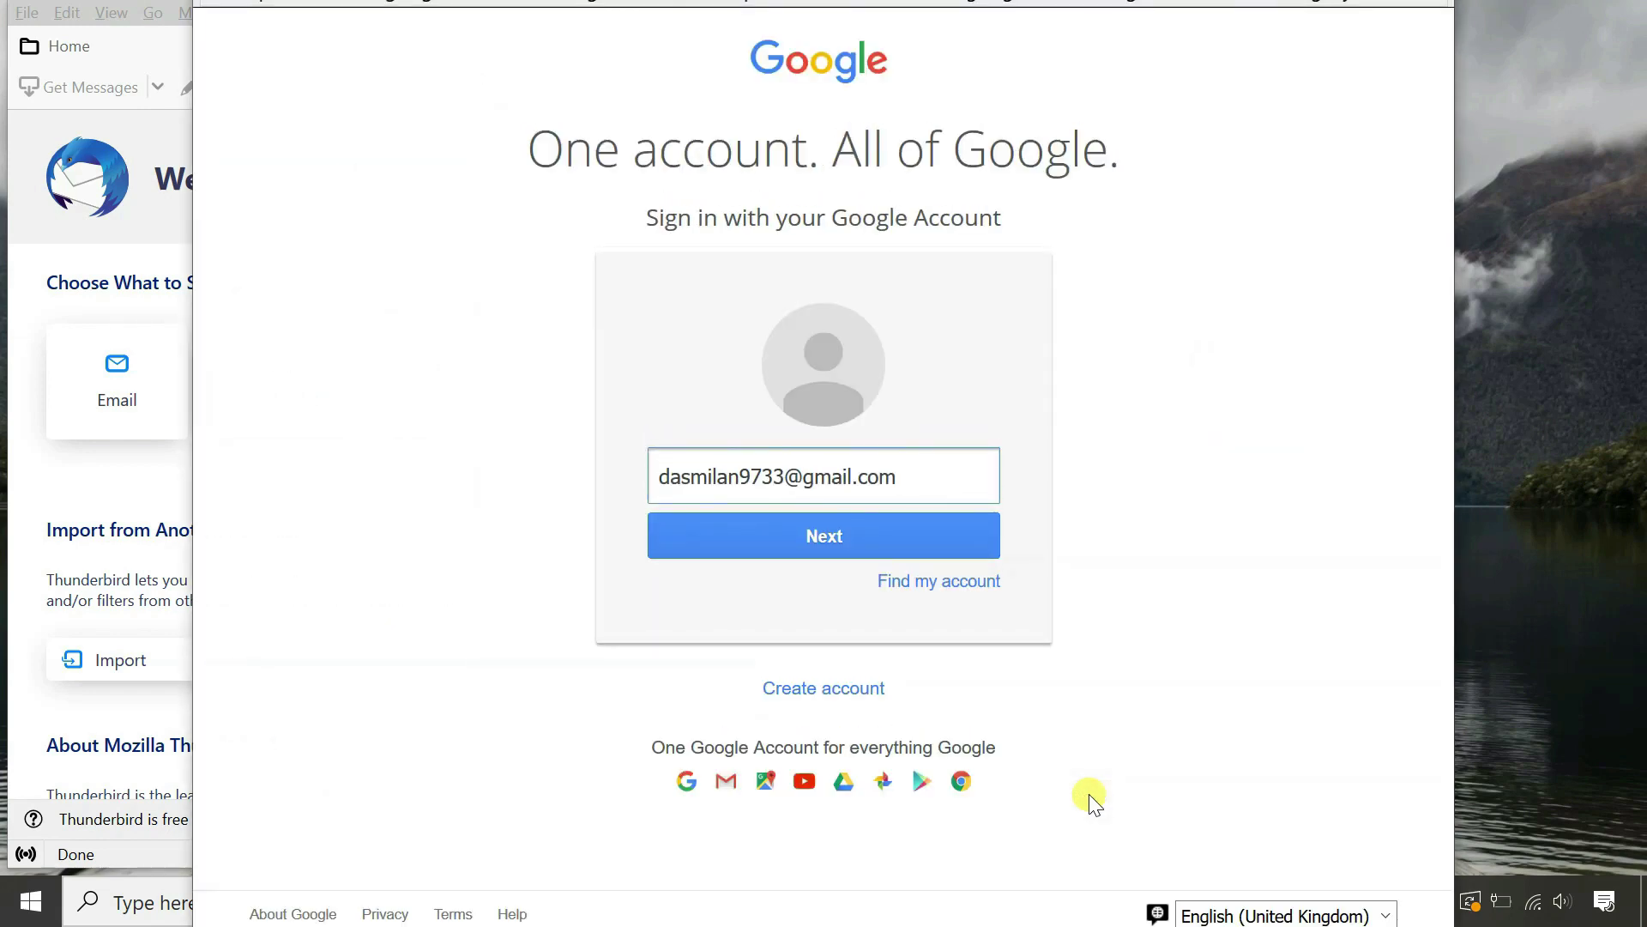
# Sign in to the Google account with its password and allow Mozilla Thunderbird Email to access it.
pyautogui.click(827, 532)
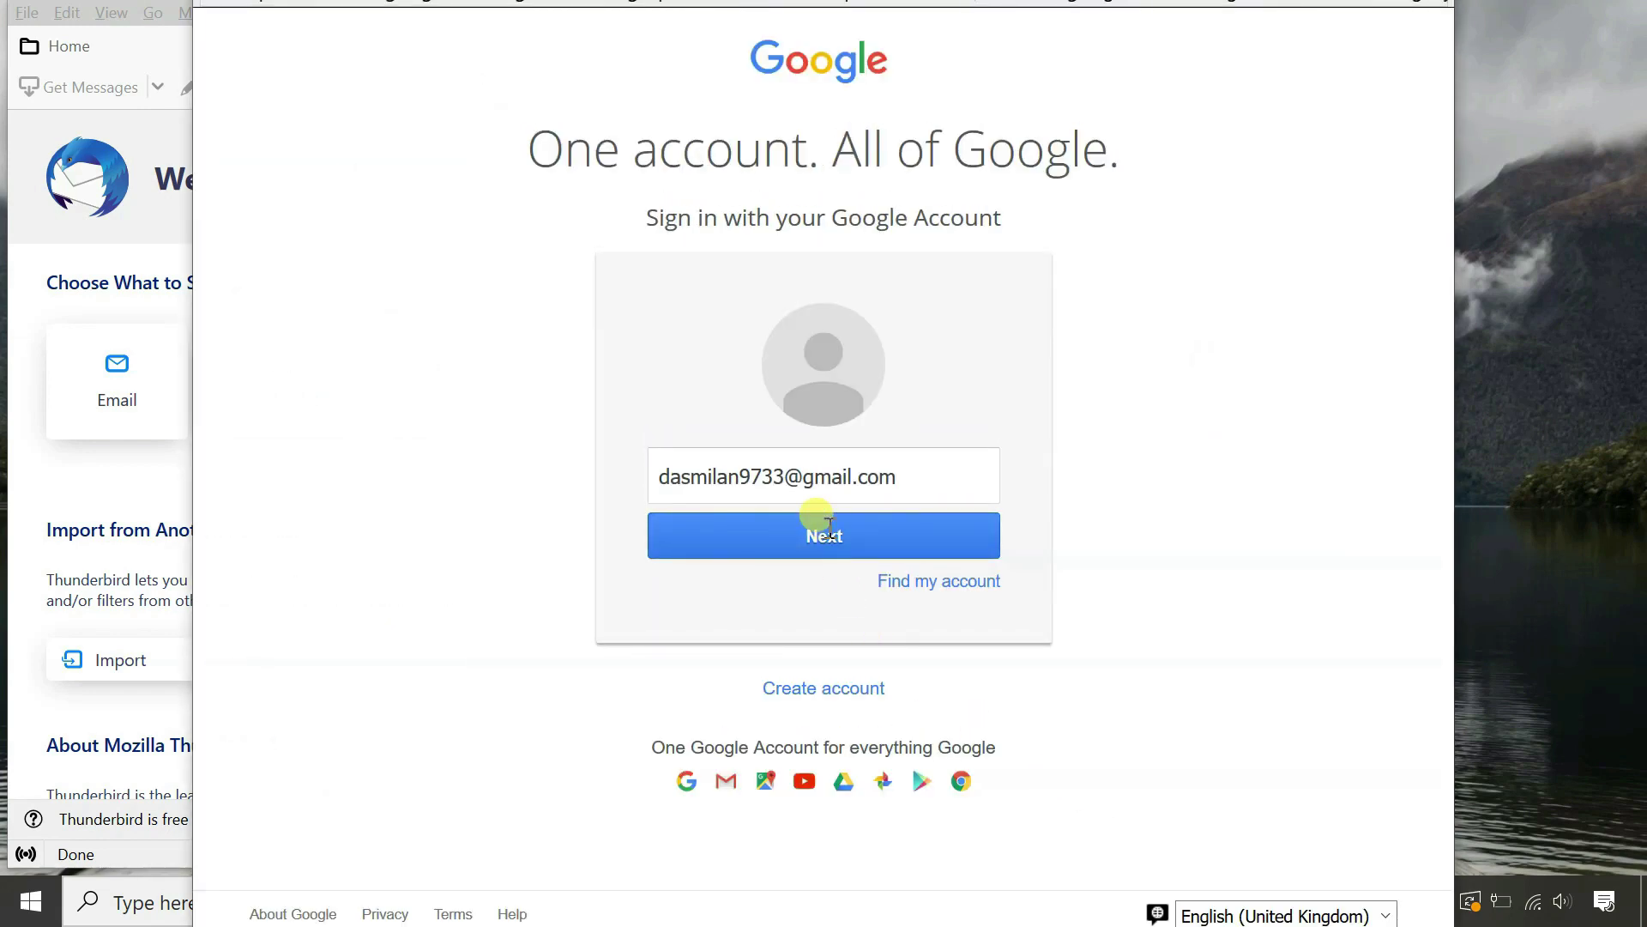
pyautogui.write('•••••')
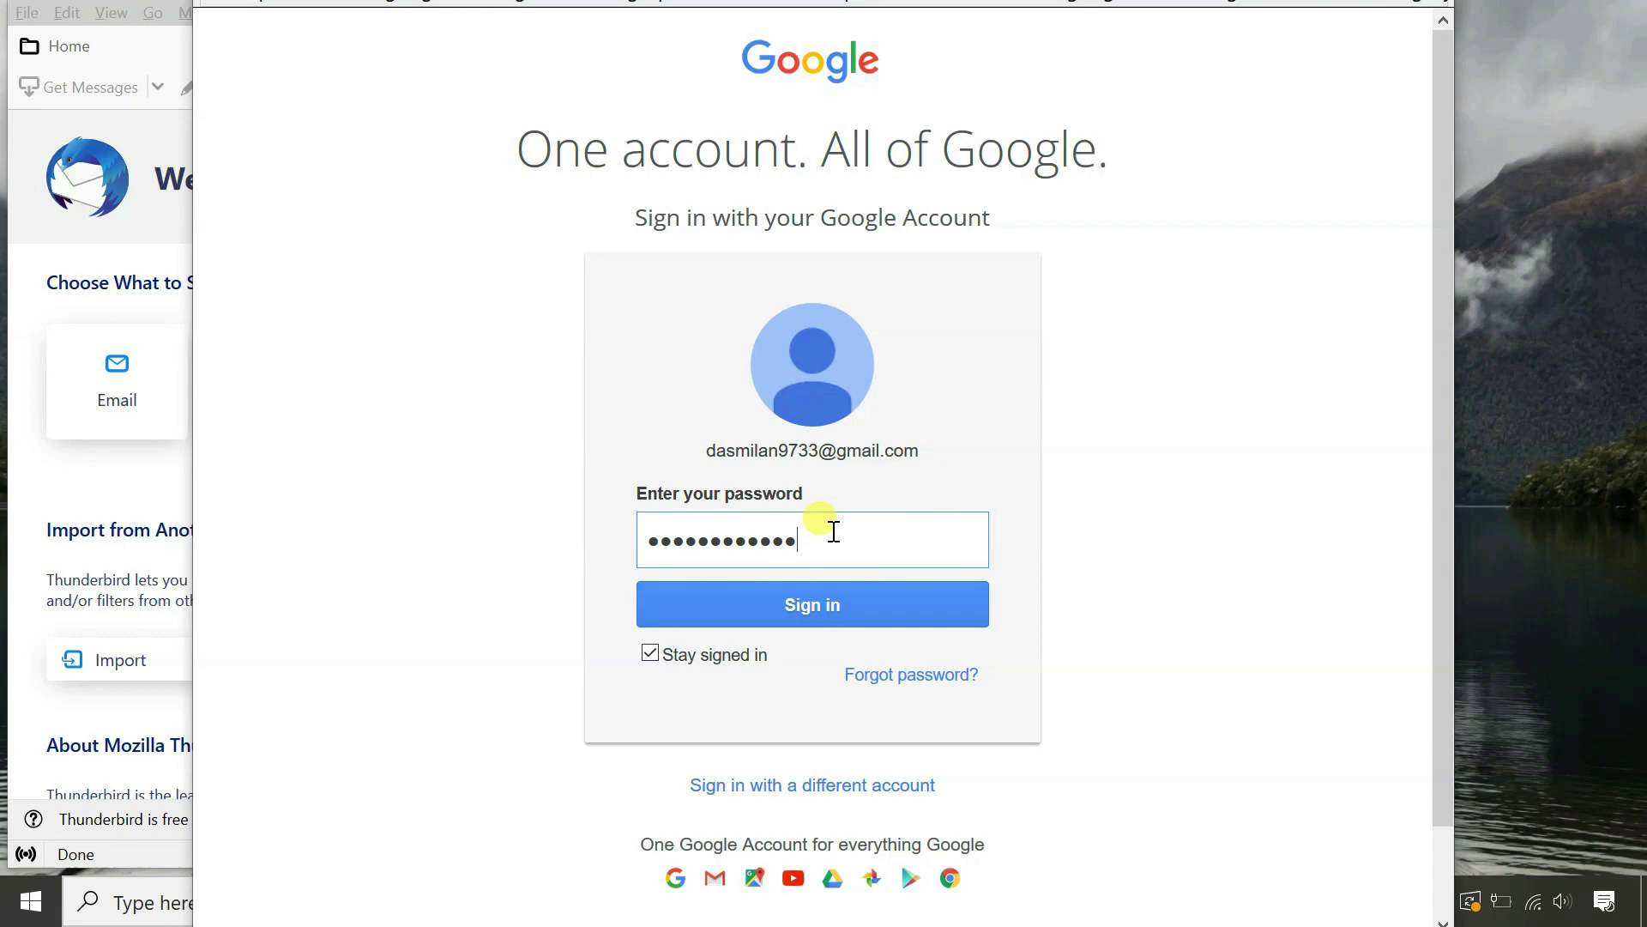
pyautogui.click(886, 621)
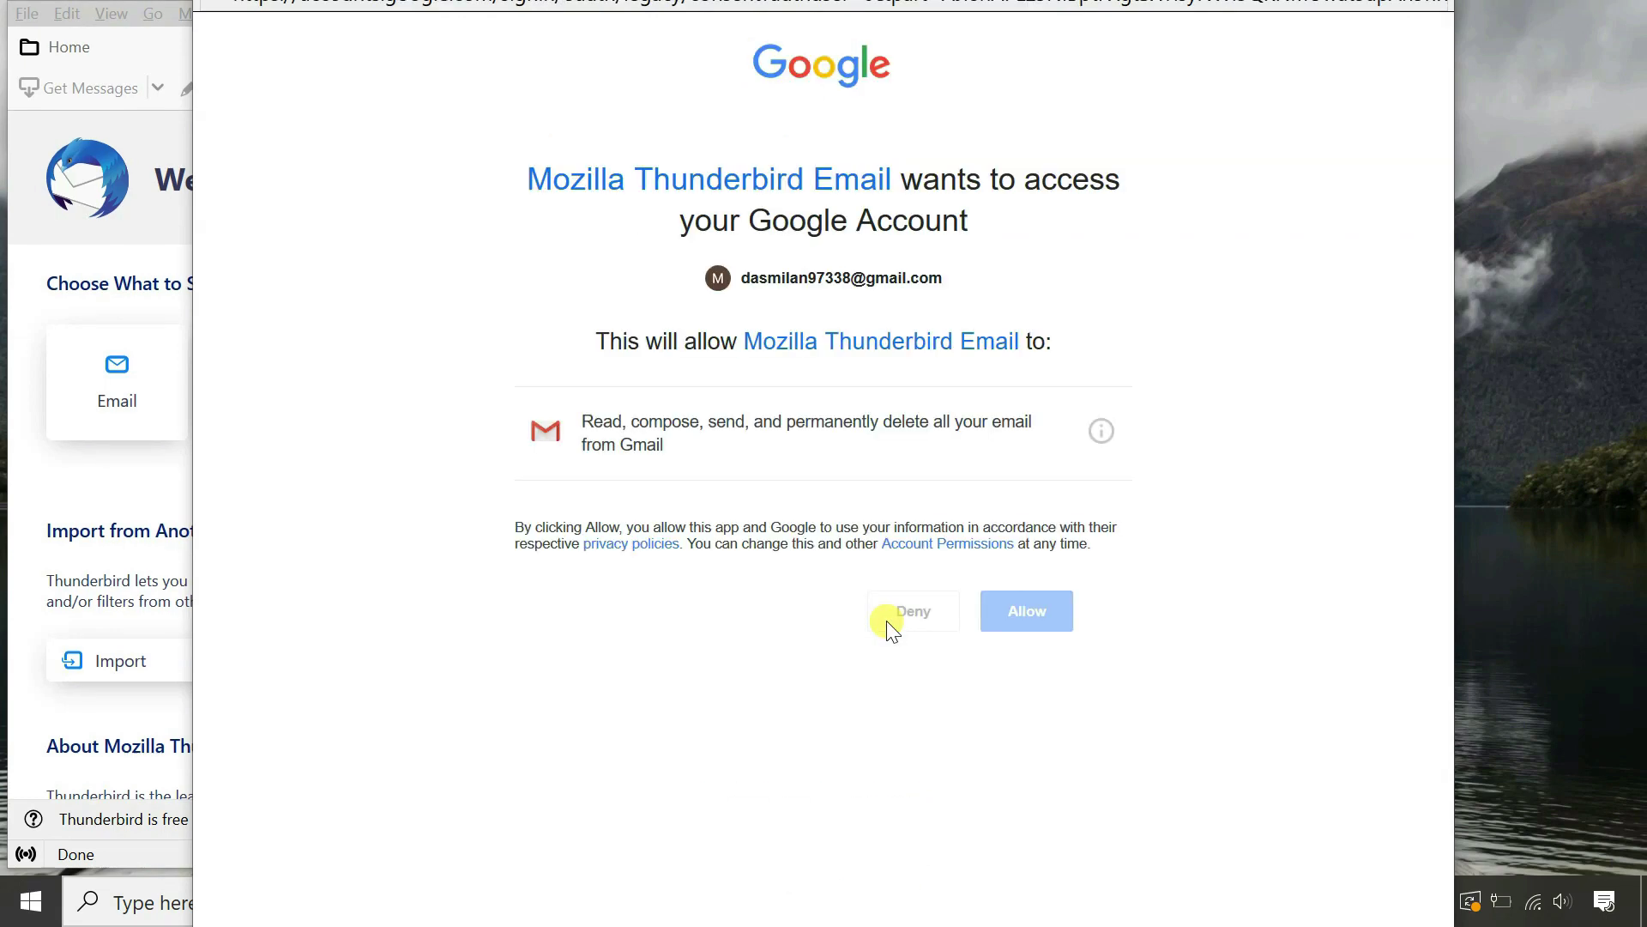
pyautogui.click(1027, 614)
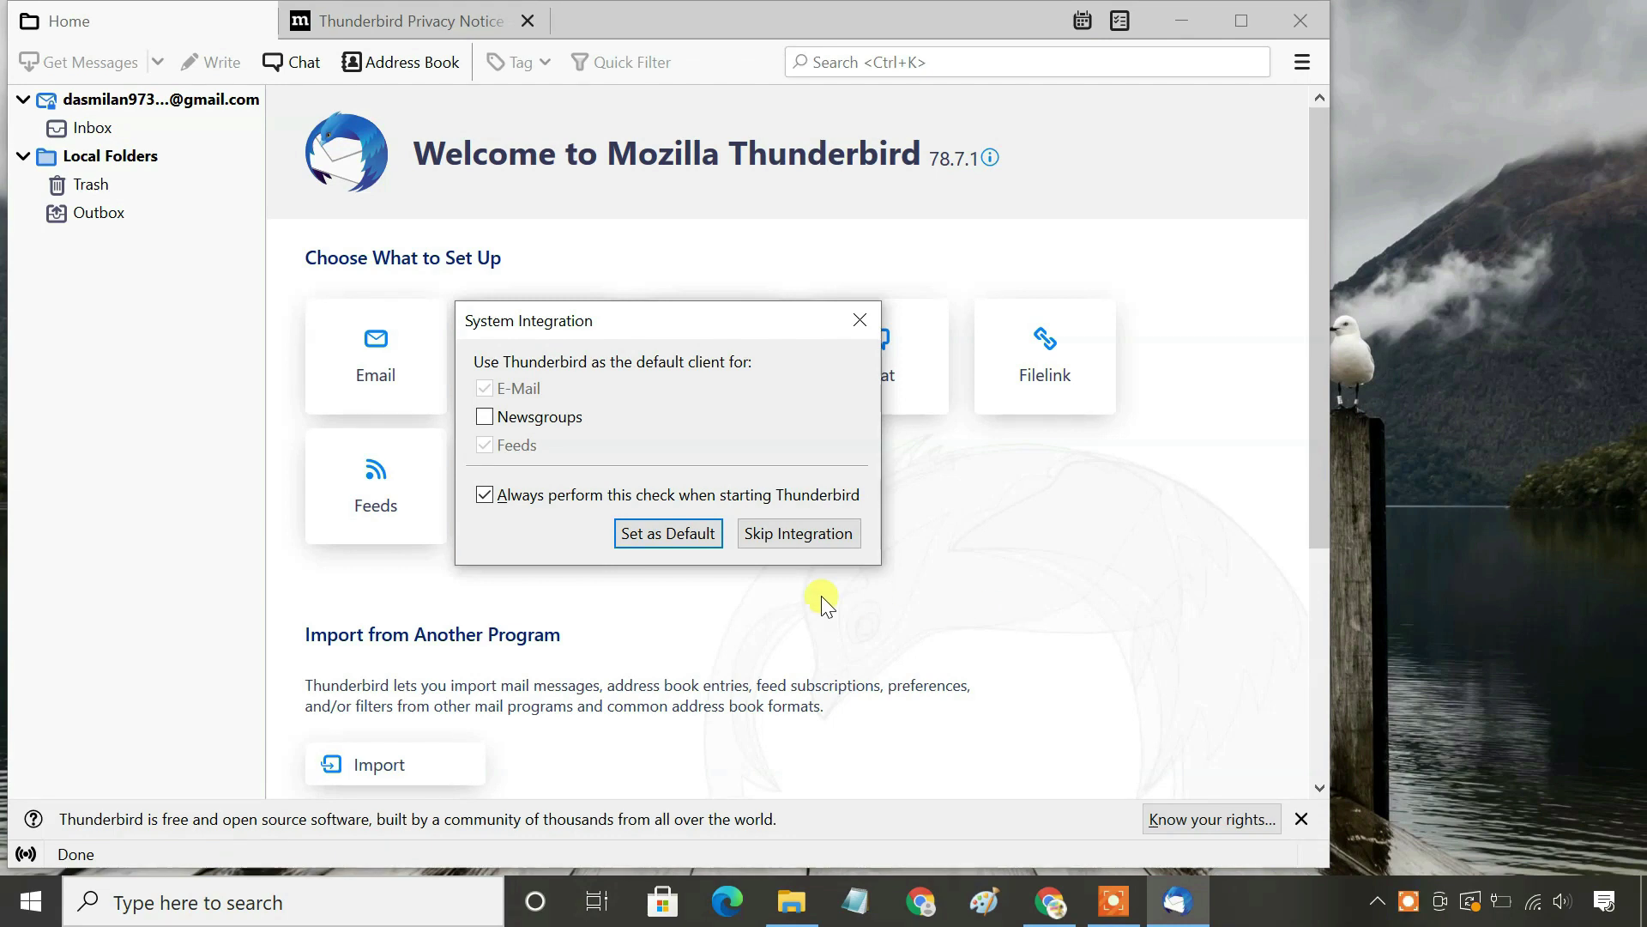
# Set Thunderbird as the default client for the preselected types and open the new Gmail account's Inbox.
pyautogui.click(675, 535)
pyautogui.click(151, 92)
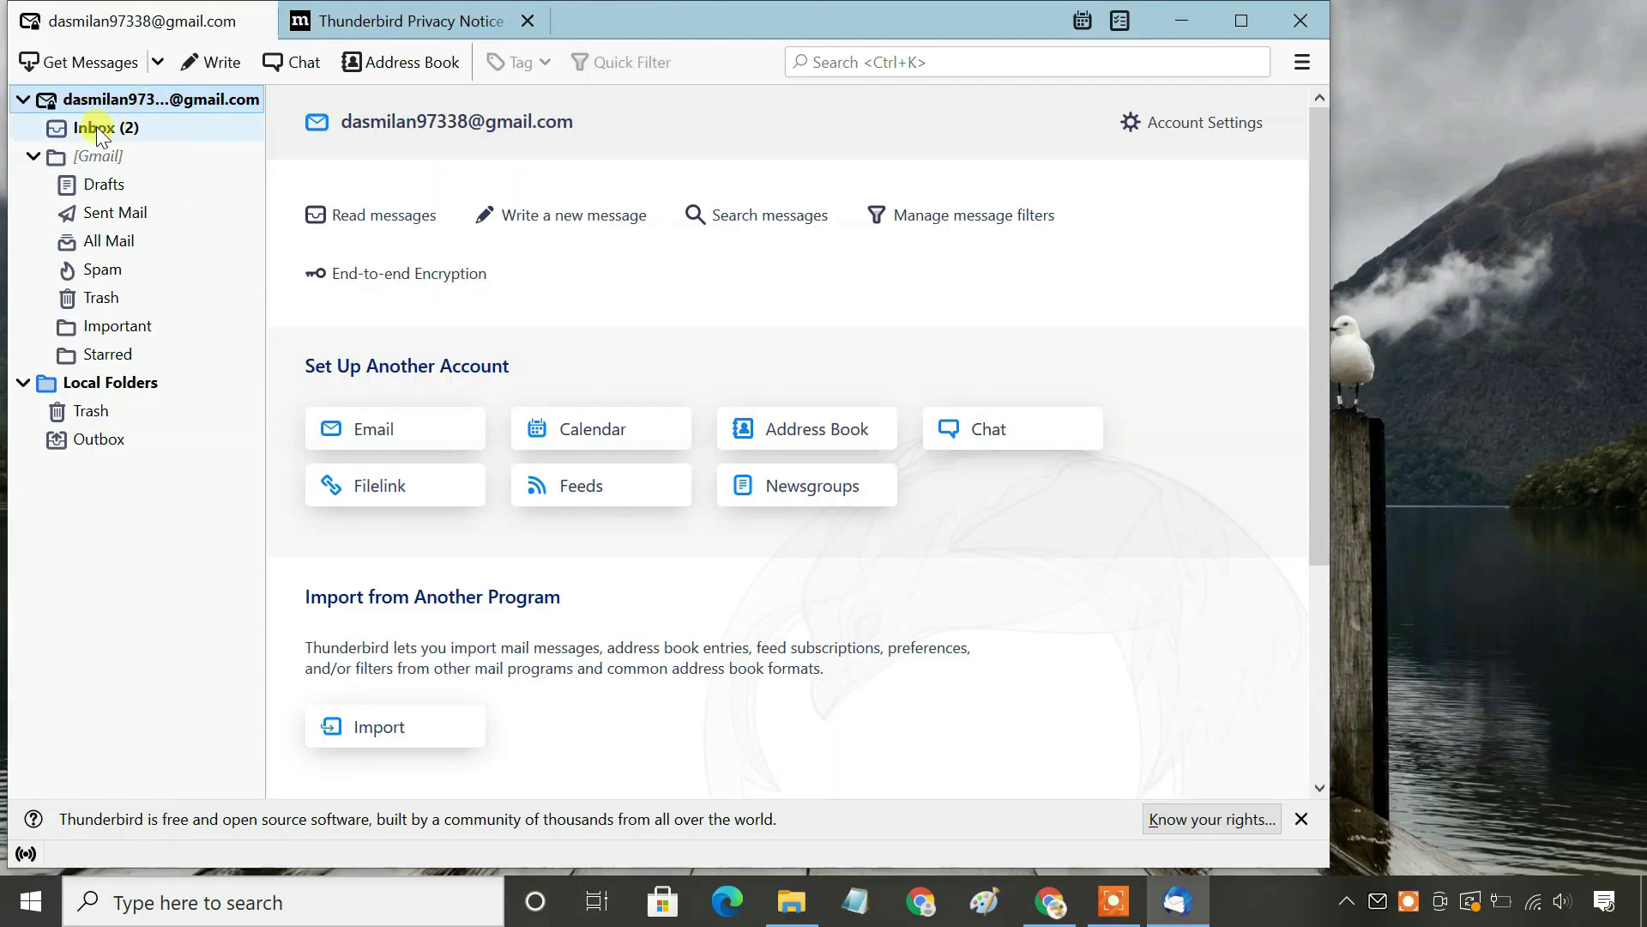
pyautogui.click(97, 128)
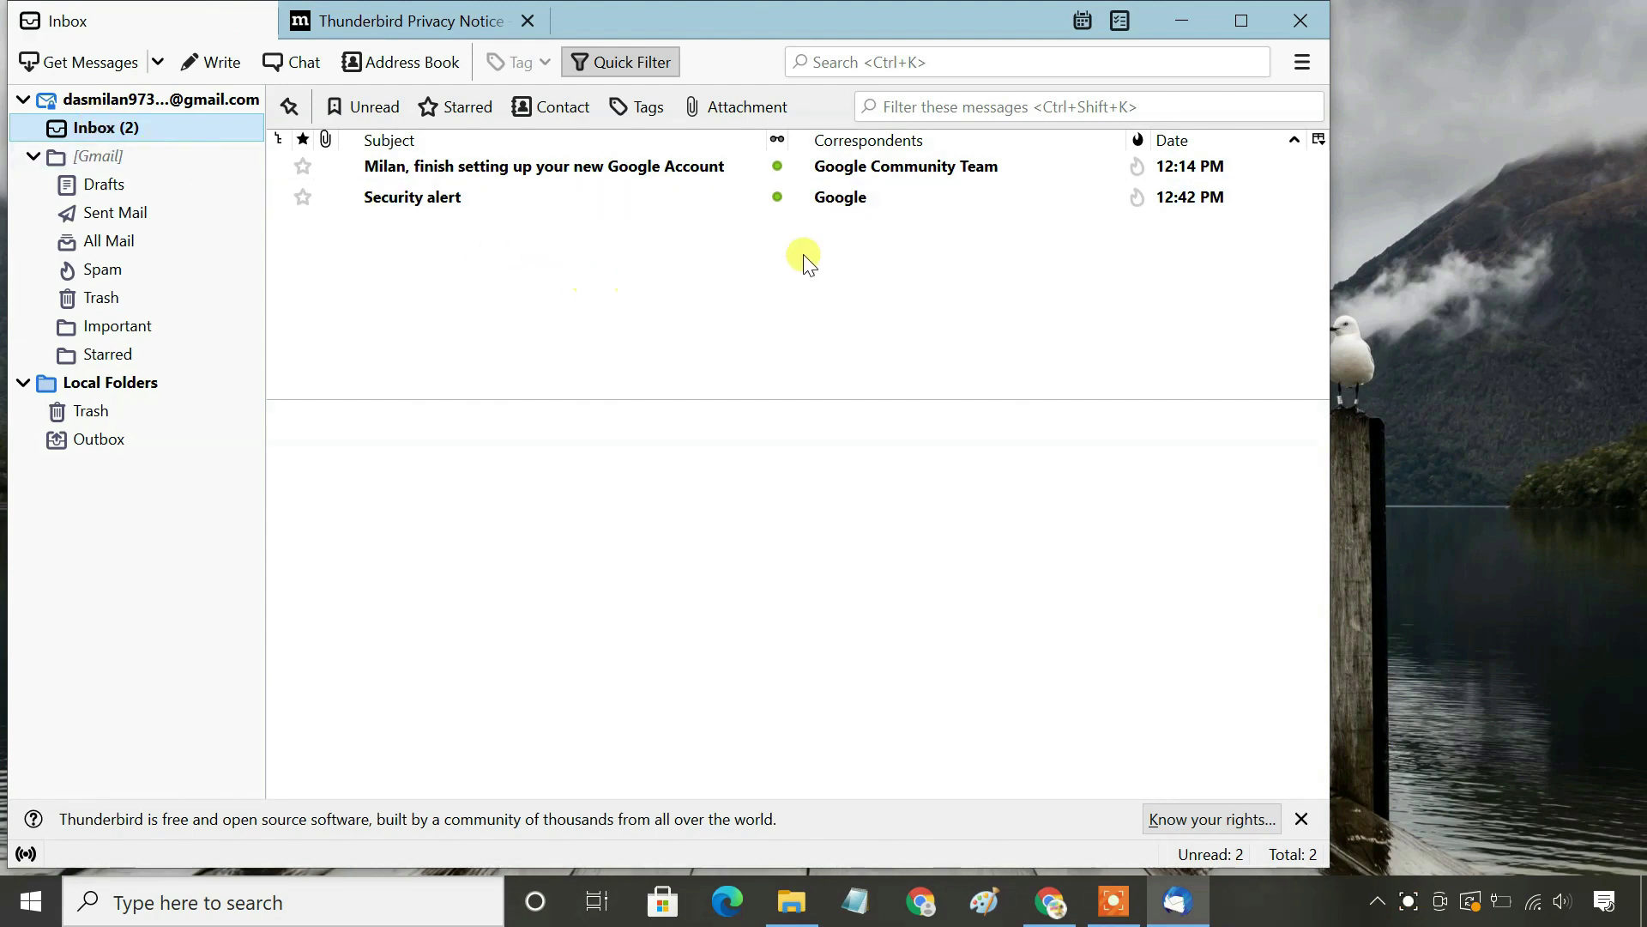
# Open the Add-ons Manager and search for "import export tools".
pyautogui.click(1298, 64)
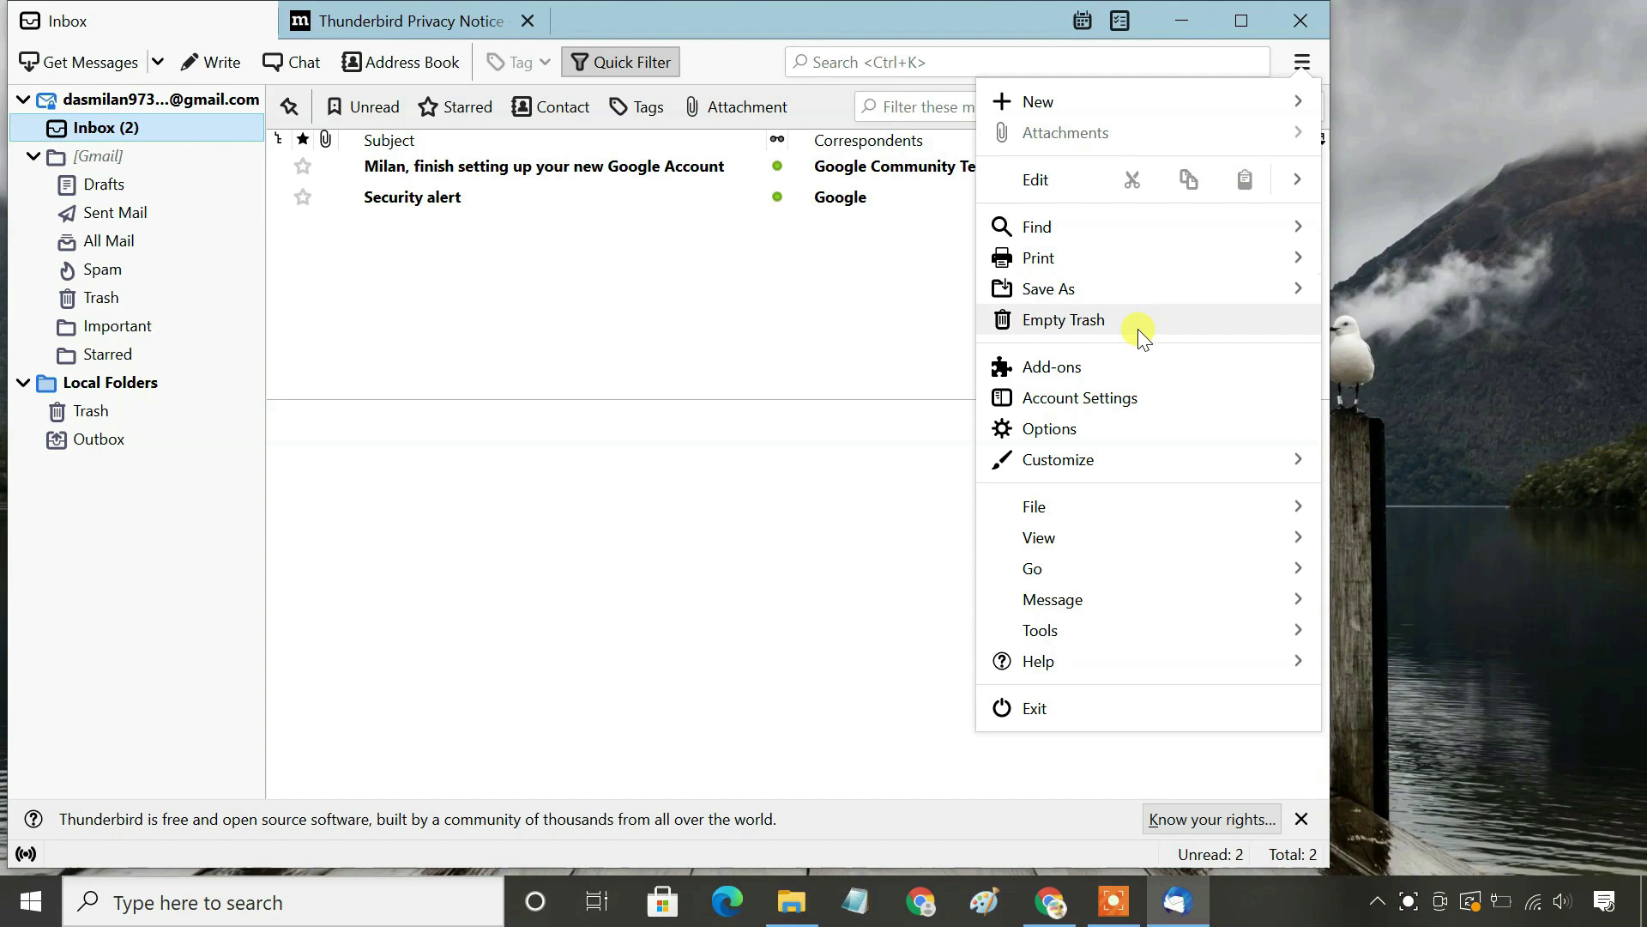
pyautogui.click(1087, 368)
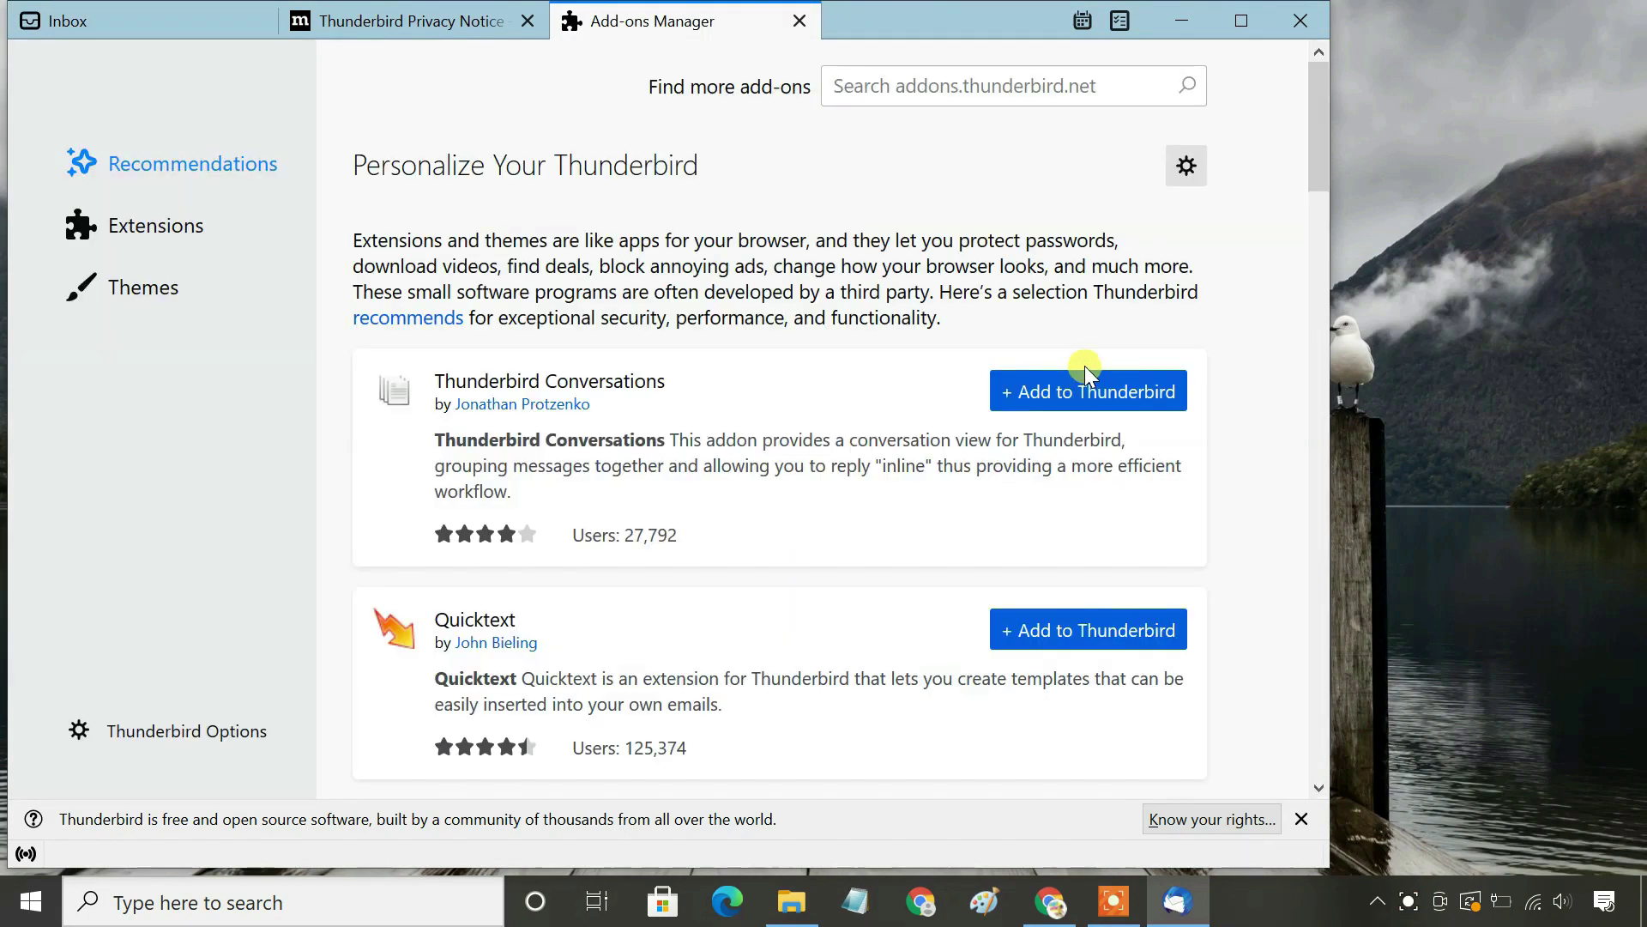
pyautogui.click(1005, 85)
pyautogui.write('import export tools')
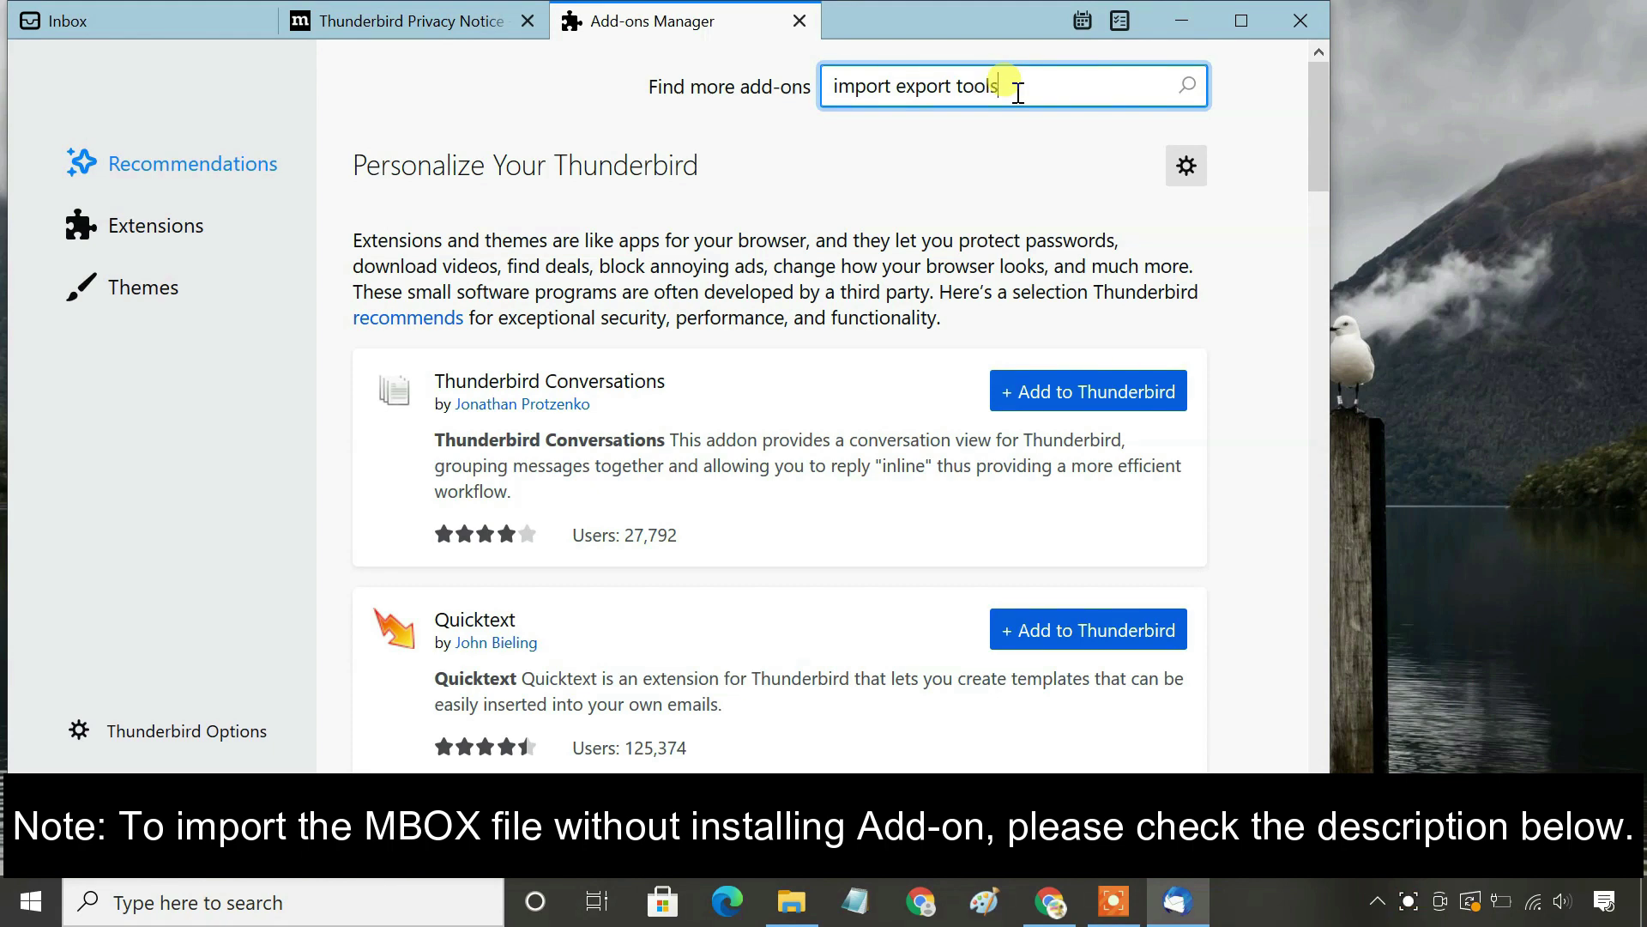
pyautogui.press('Return')
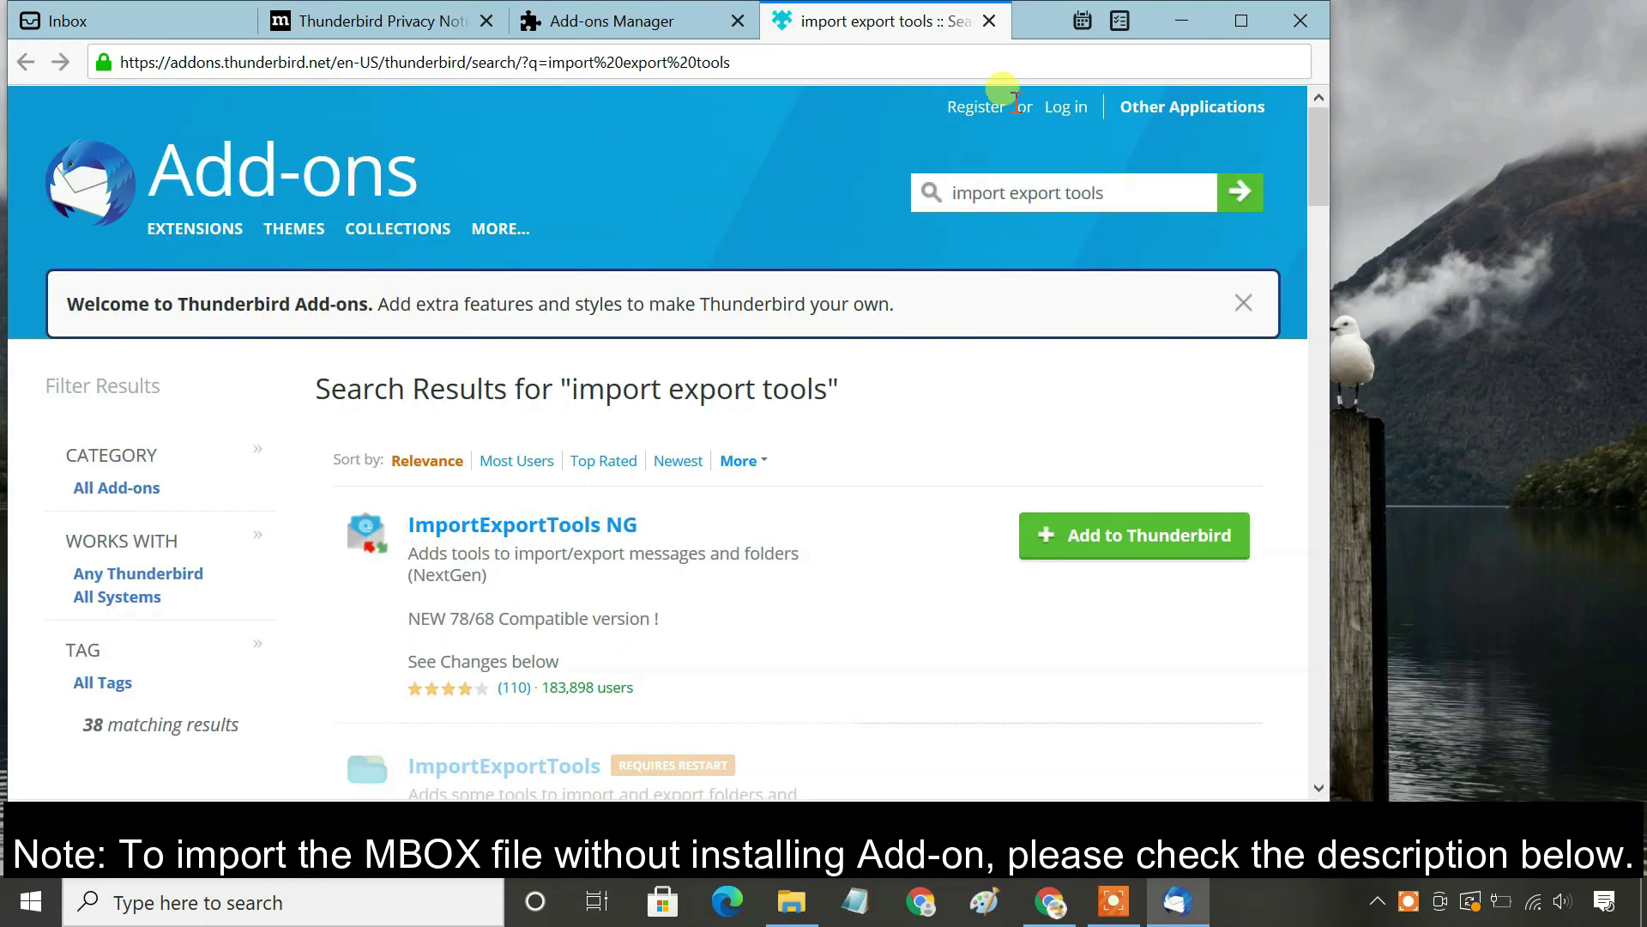
# Add the ImportExportTools NG extension to Thunderbird and close the search, Add-ons Manager and Privacy Notice tabs.
pyautogui.click(1097, 547)
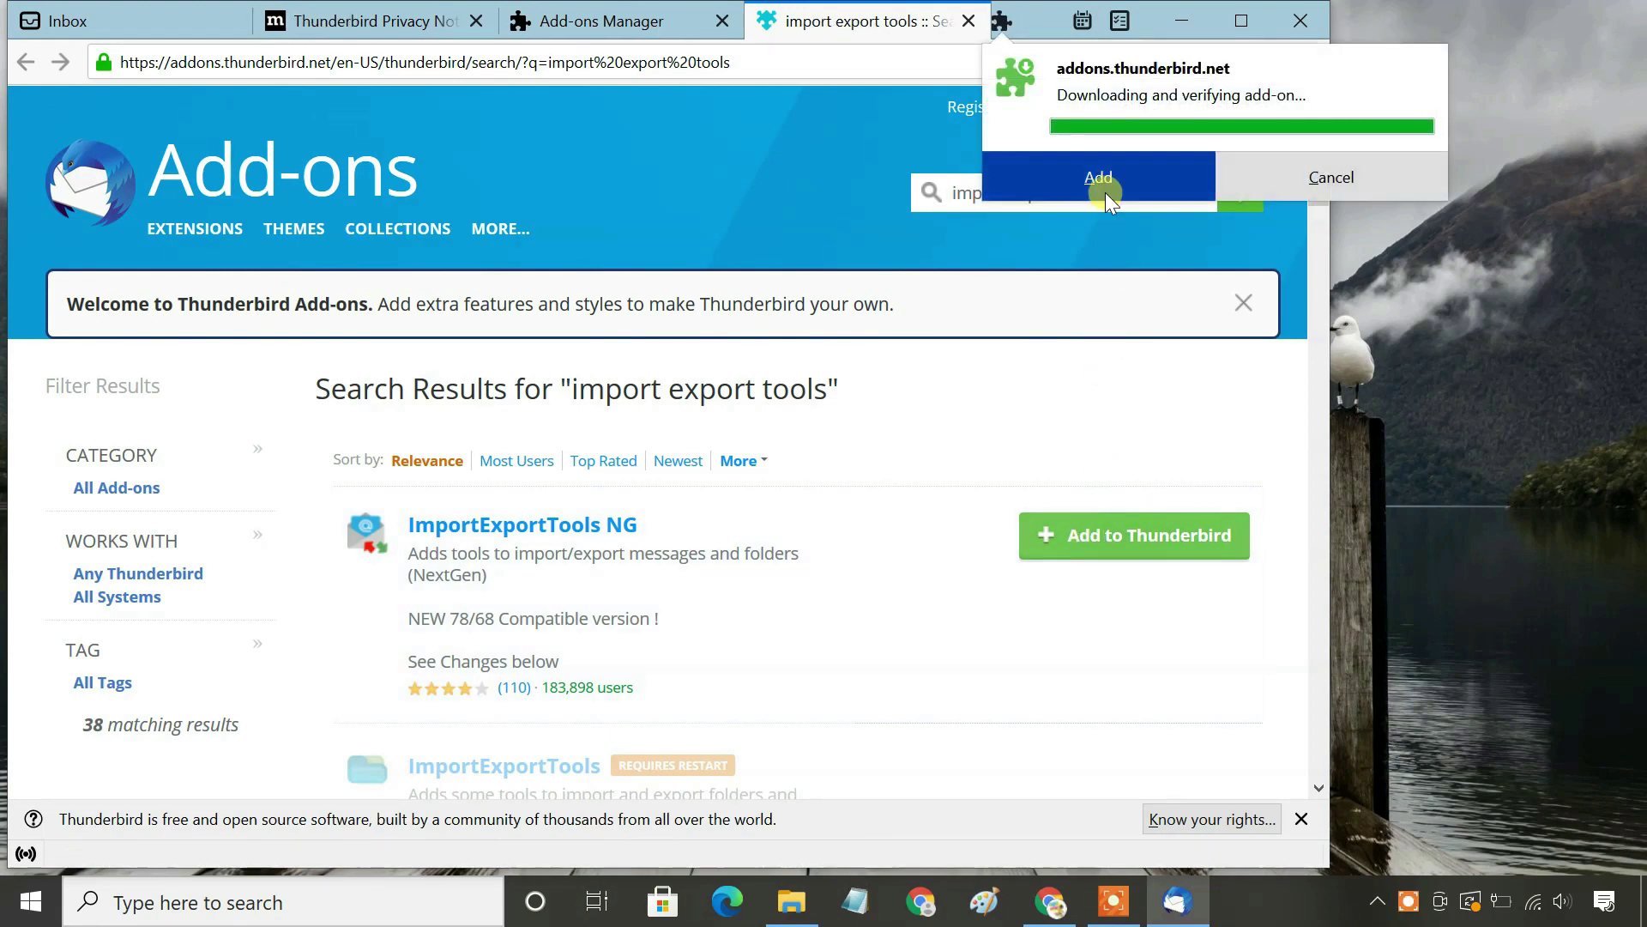
pyautogui.click(1103, 263)
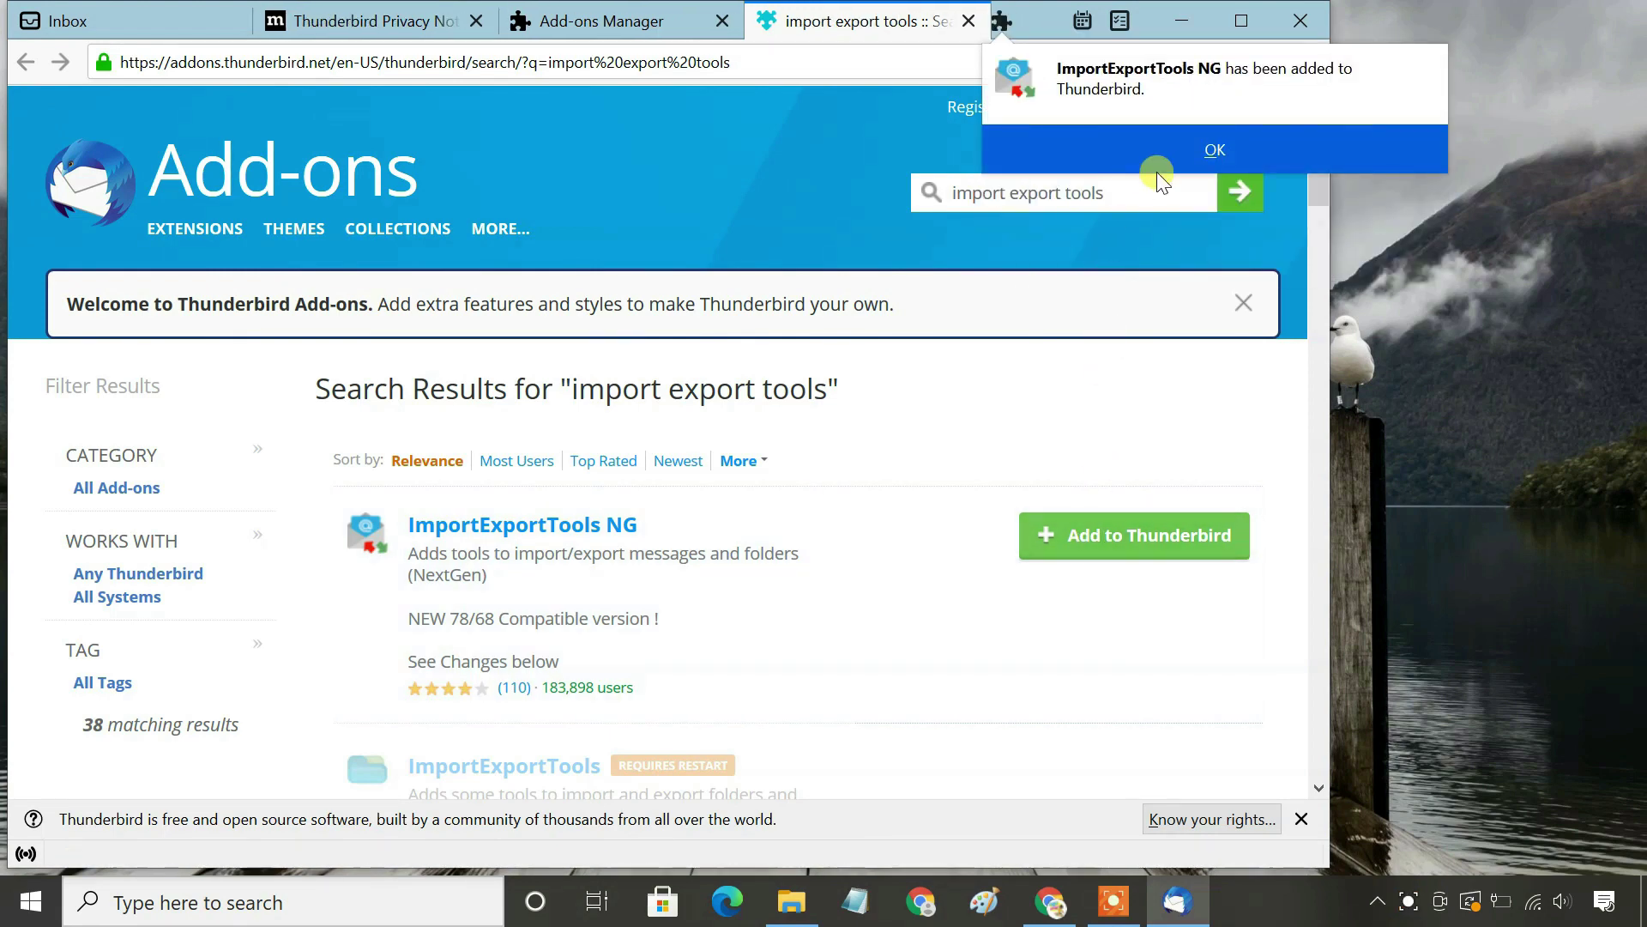
pyautogui.click(1168, 155)
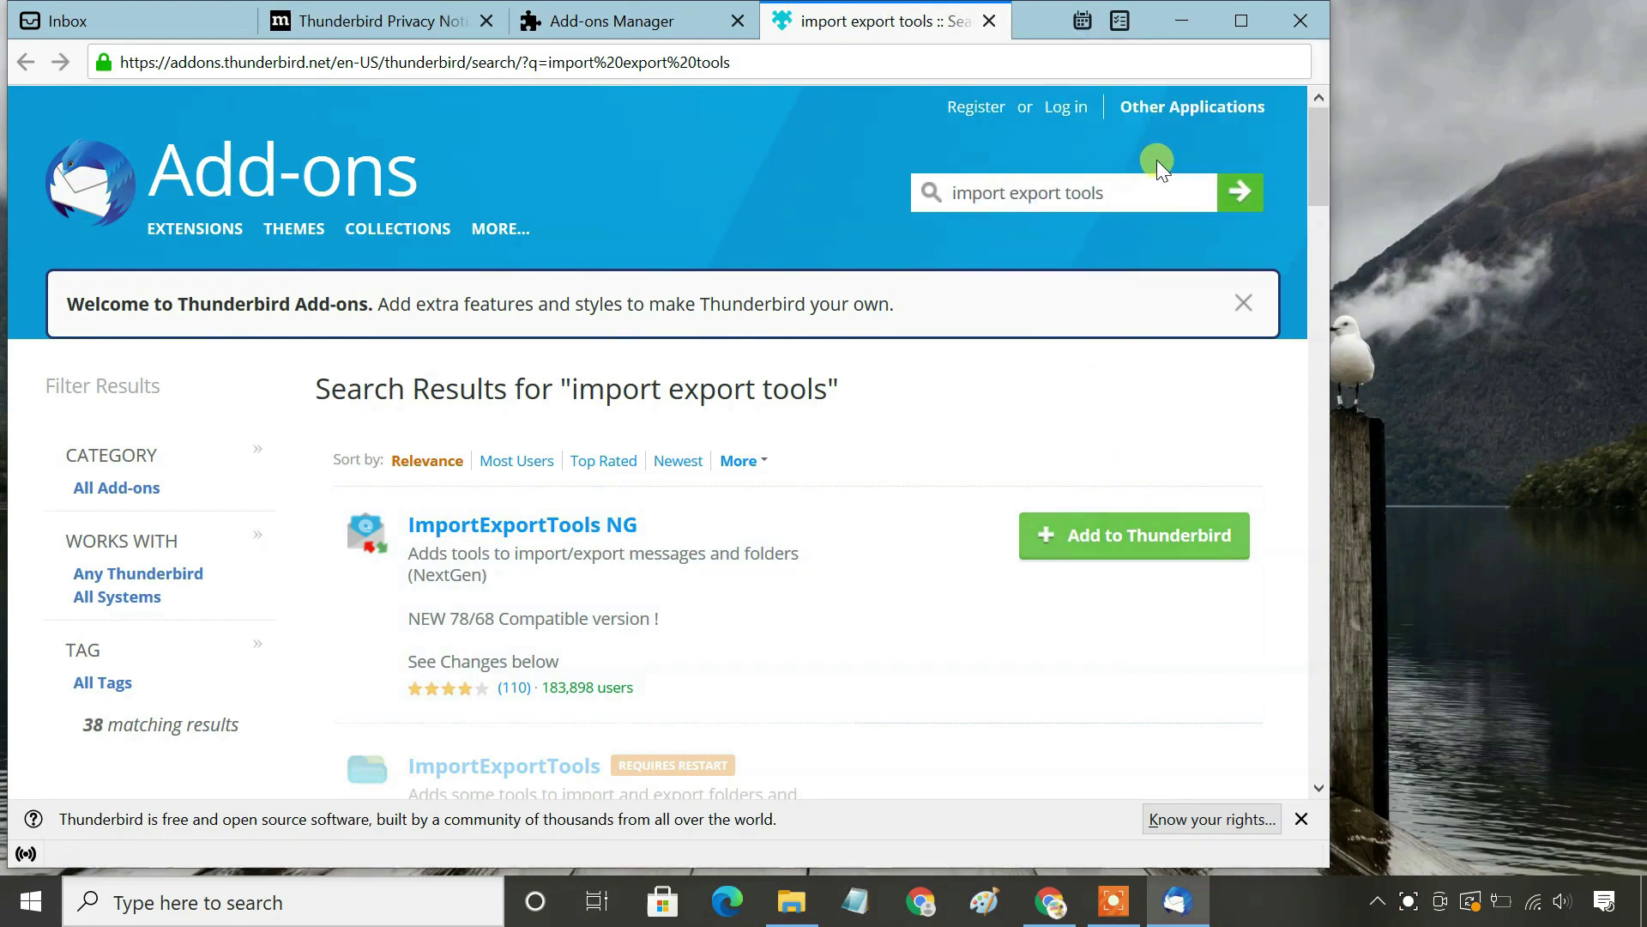
pyautogui.click(977, 21)
pyautogui.click(800, 22)
pyautogui.click(527, 22)
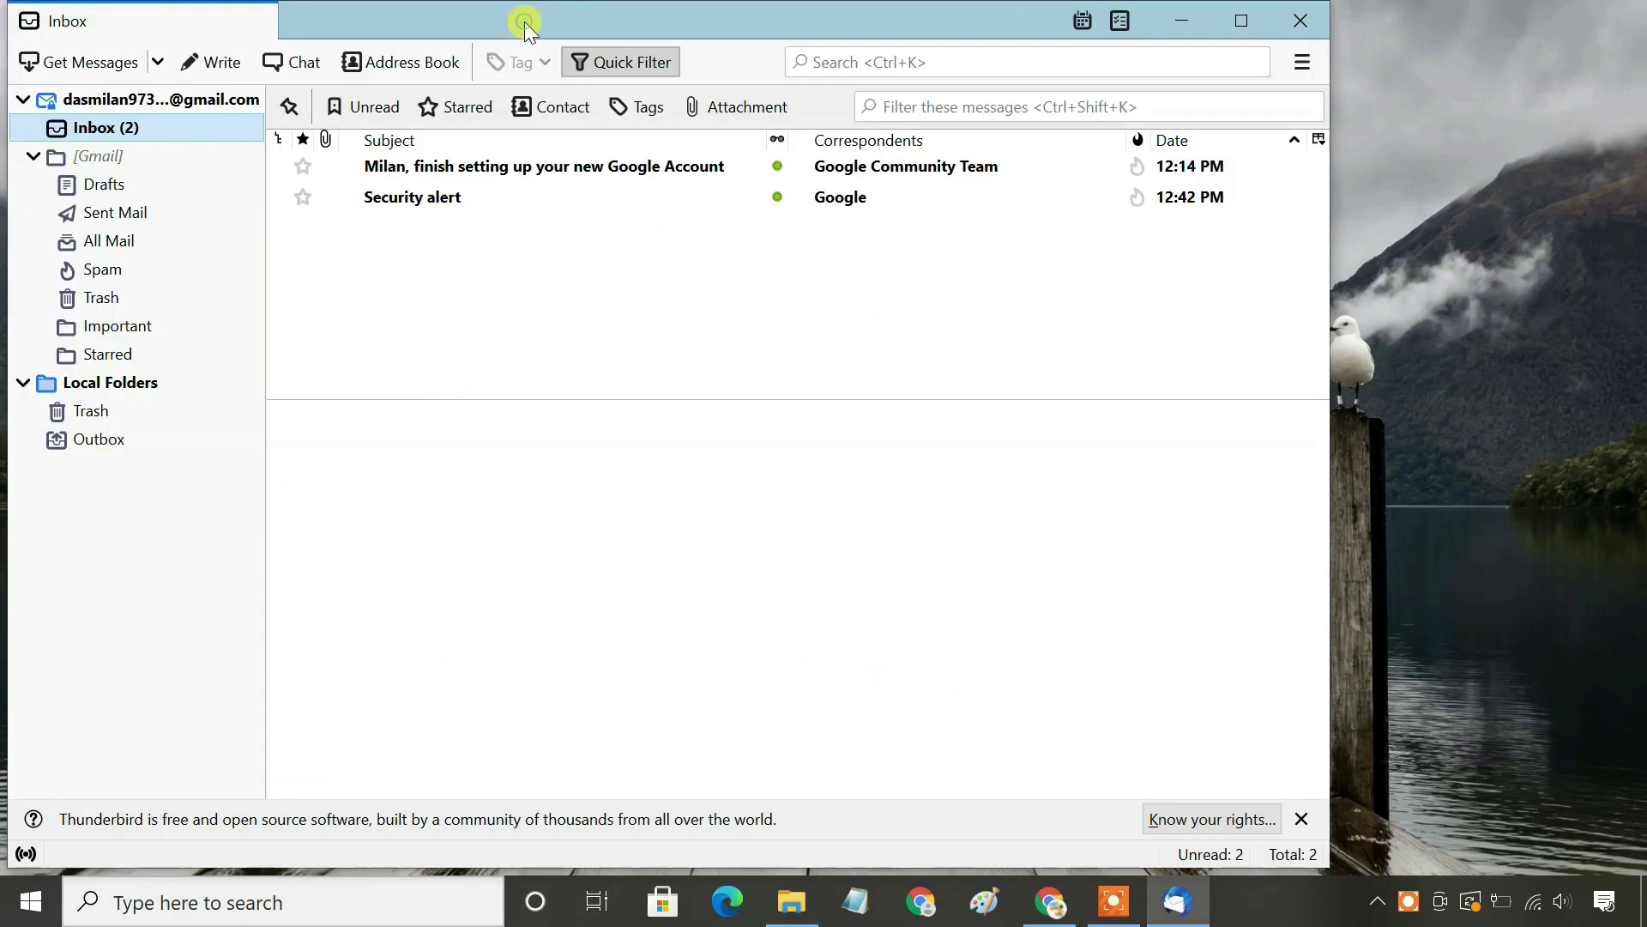
# Start an ImportExportTools NG mbox import on Local Folders with the option "Import directly one or more mbox files".
pyautogui.click(119, 380)
pyautogui.rightClick(119, 382)
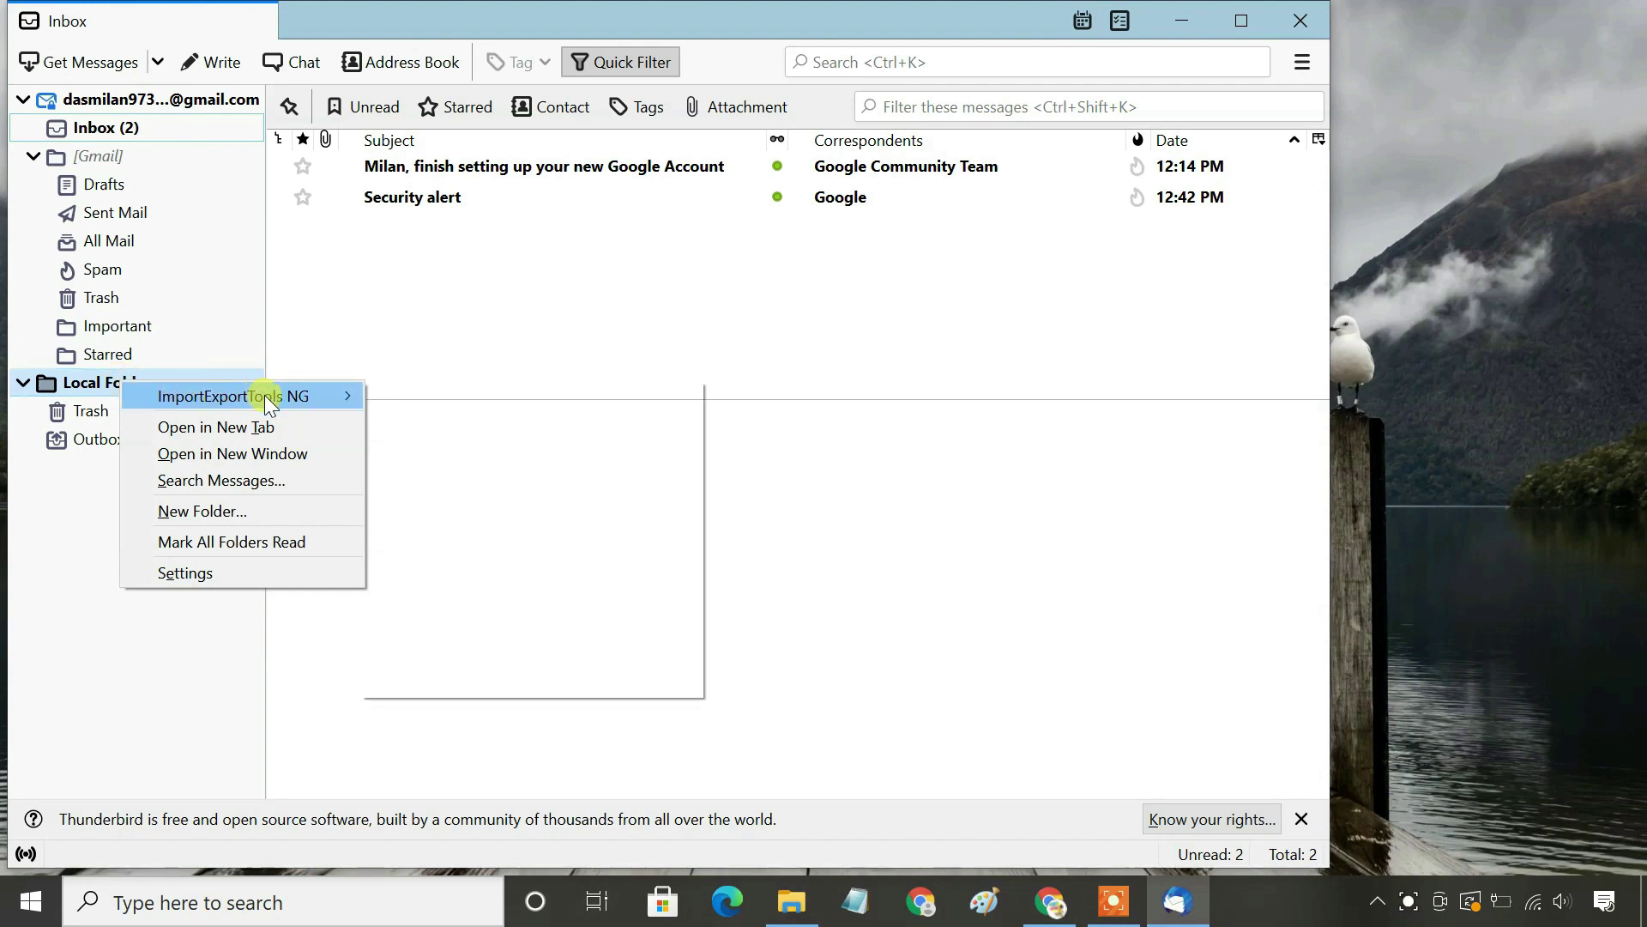
pyautogui.moveTo(264, 395)
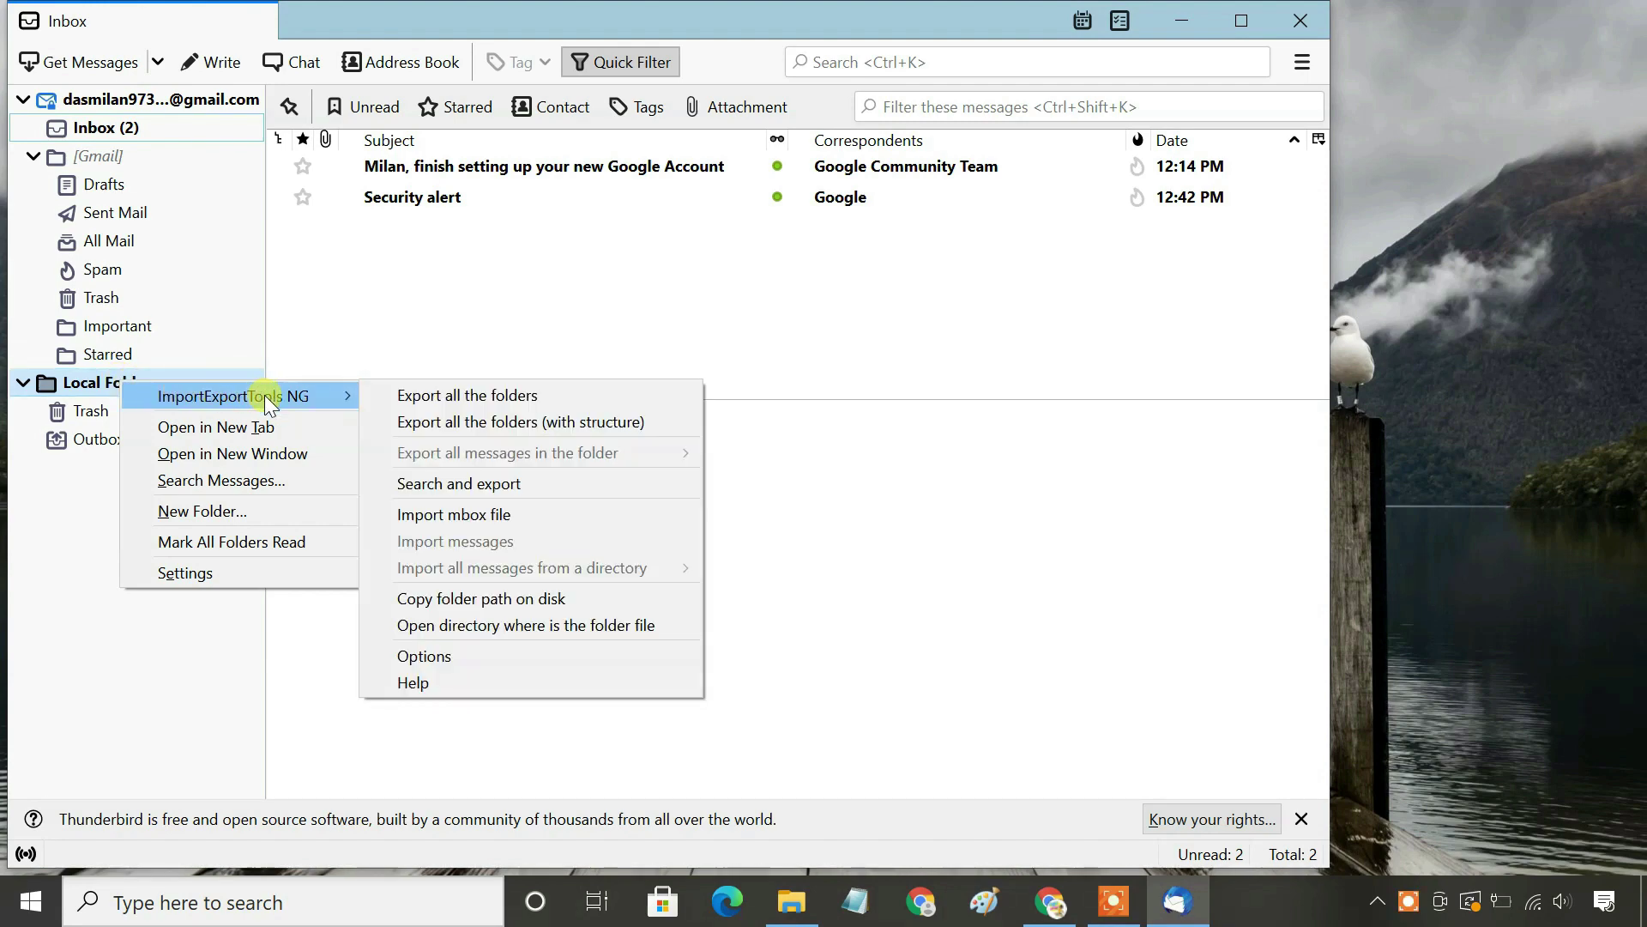
pyautogui.click(460, 515)
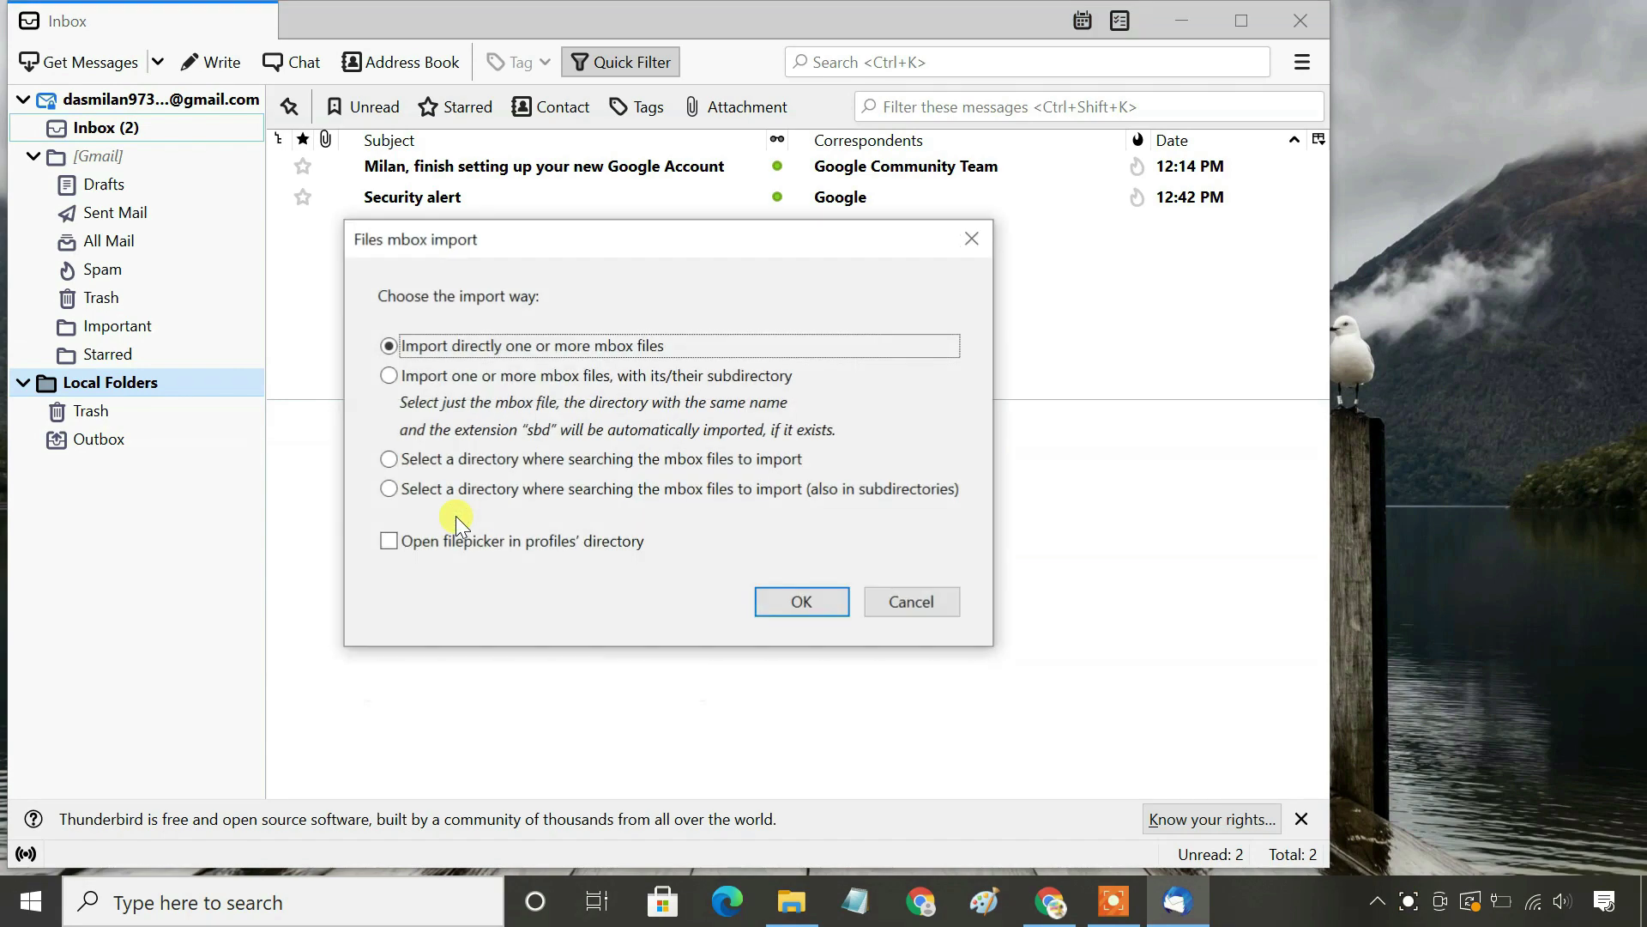
pyautogui.click(802, 604)
# Import "All mail Including Spam and Trash.mbox" from Downloads\Compressed\takeout-20210213T065233Z-001\Takeout\Mail.
pyautogui.scroll(2, 274, 356)
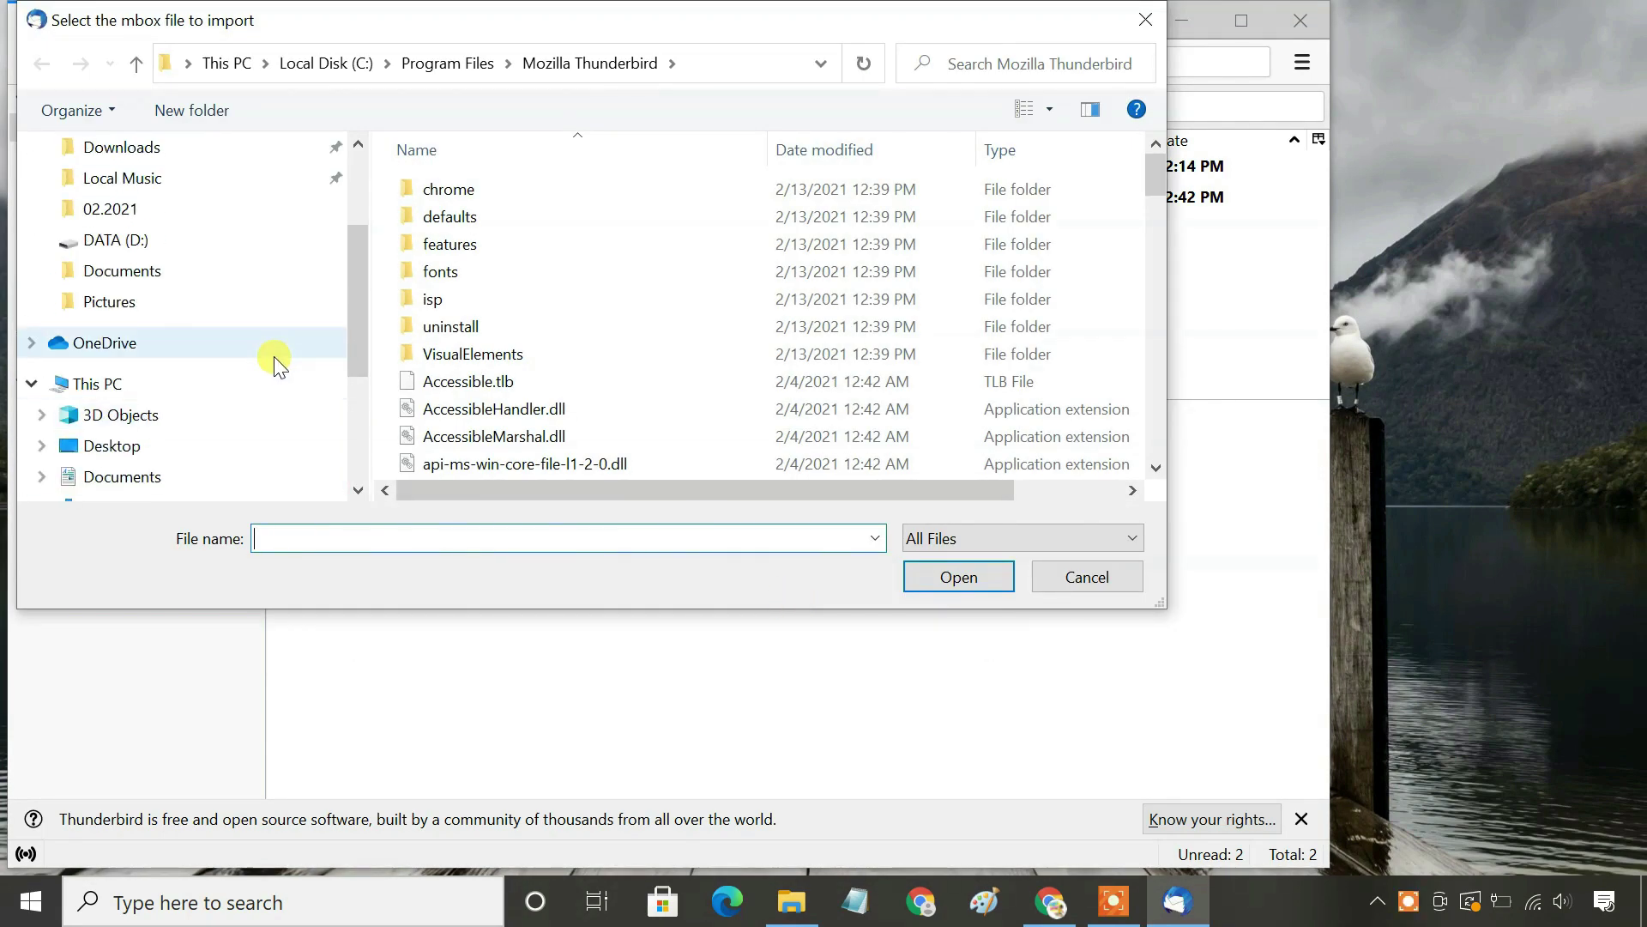
pyautogui.scroll(2, 275, 357)
pyautogui.click(159, 229)
pyautogui.doubleClick(614, 254)
pyautogui.doubleClick(605, 190)
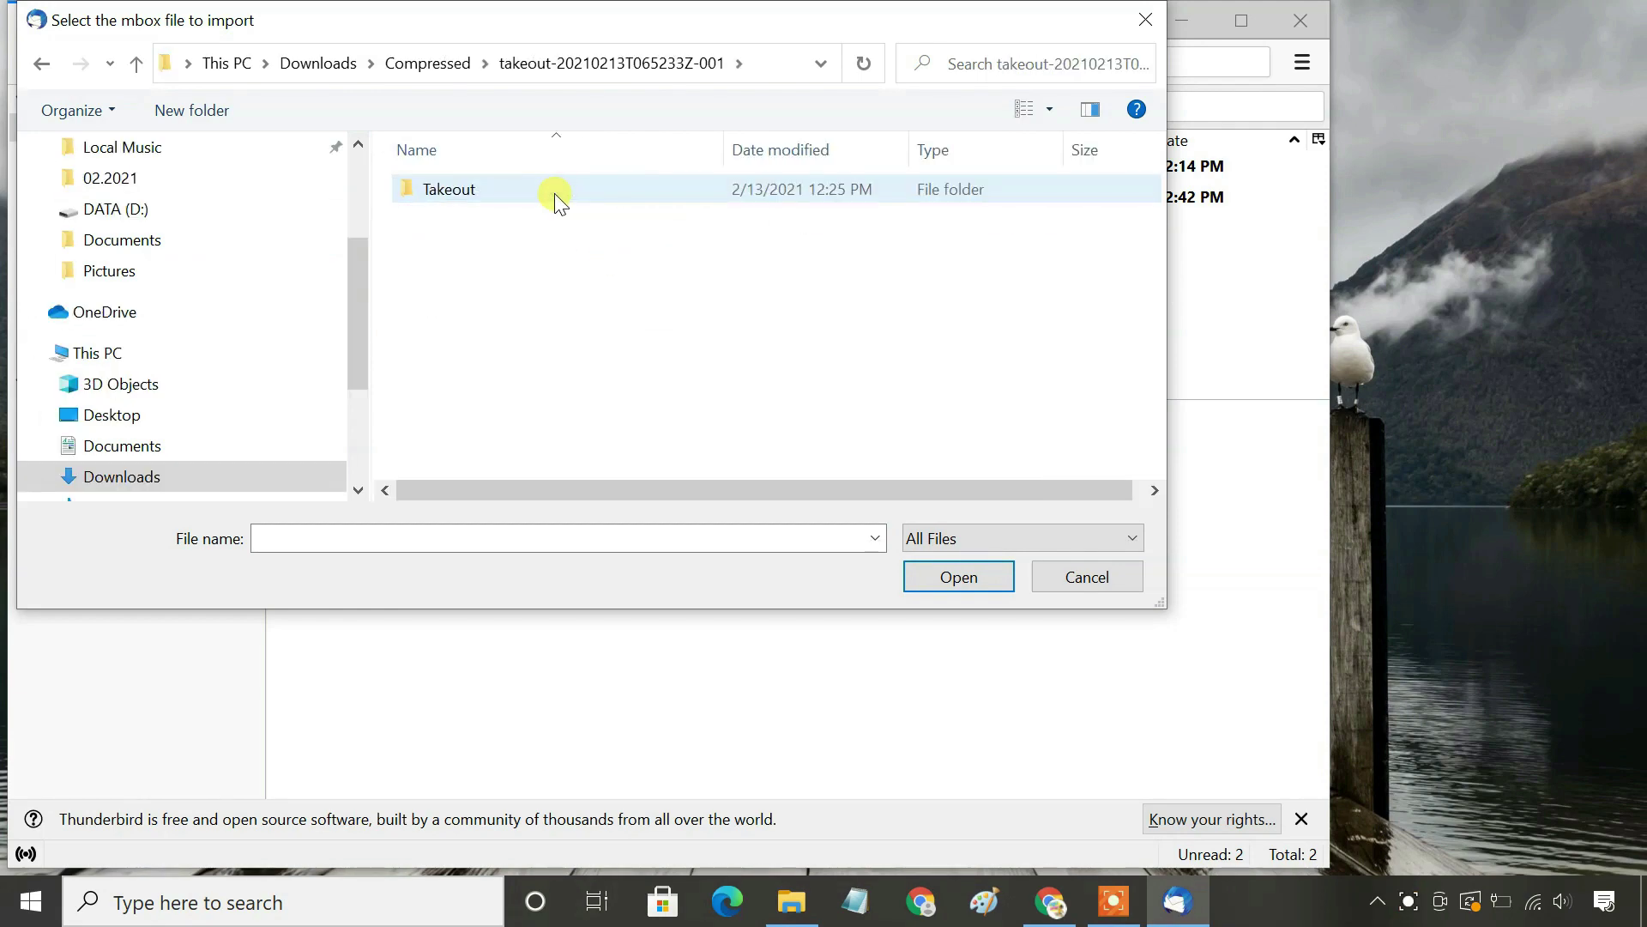
pyautogui.doubleClick(555, 194)
pyautogui.doubleClick(555, 193)
pyautogui.click(557, 197)
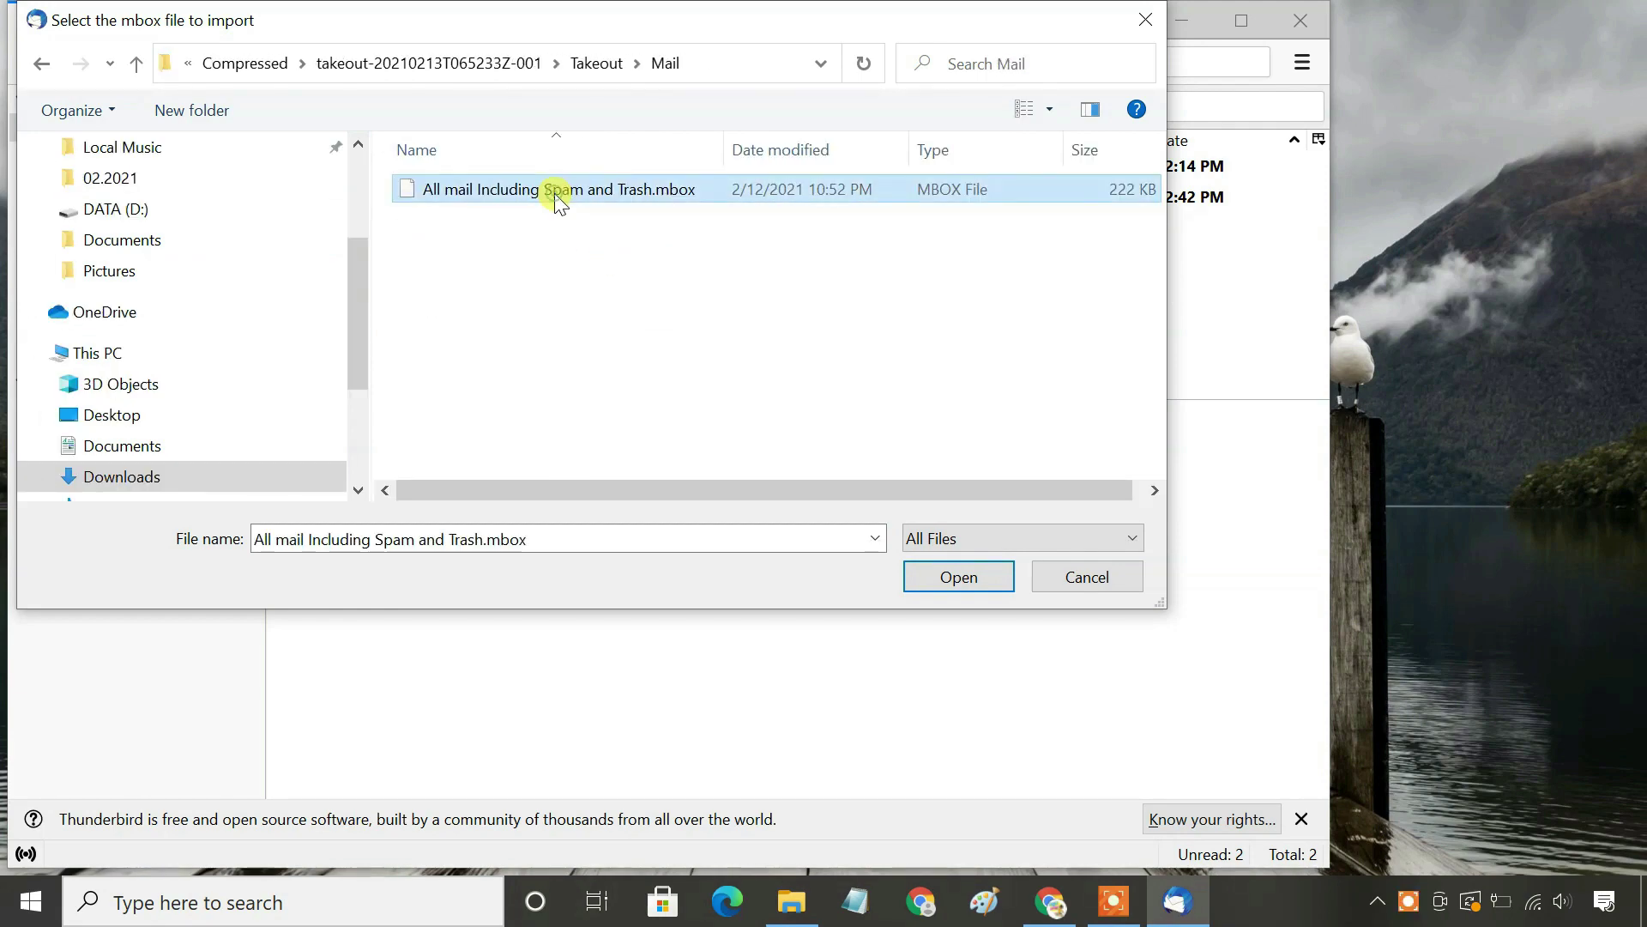
pyautogui.click(963, 577)
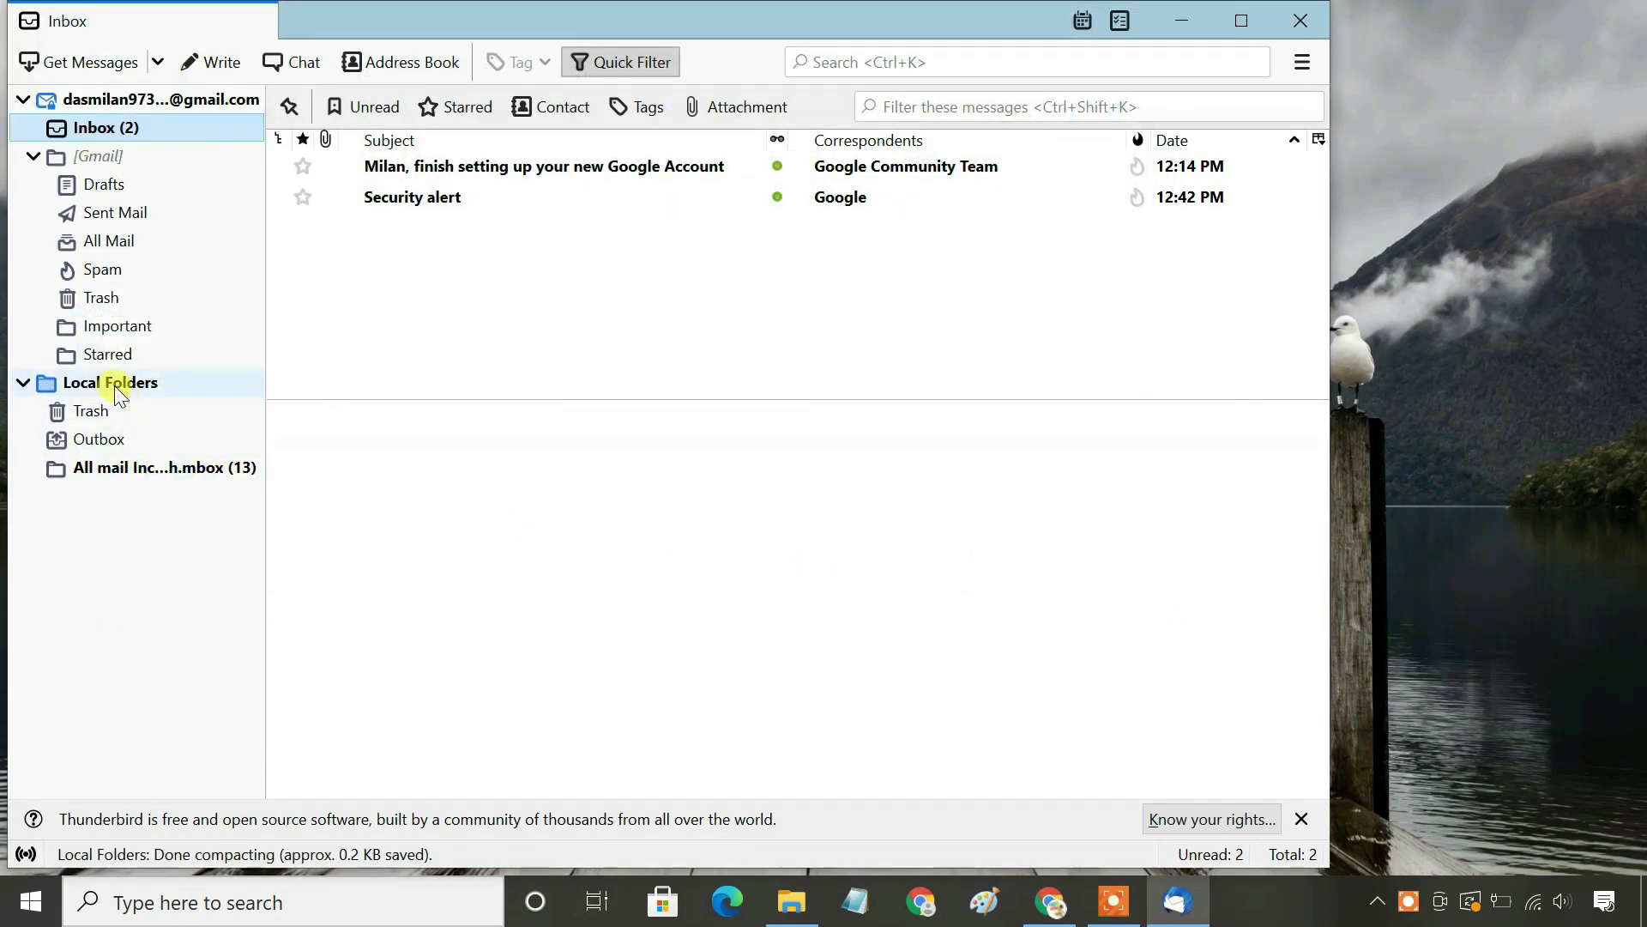
# Open the imported mbox folder under Local Folders, review its messages and enlarge the message list to show them all.
pyautogui.click(160, 469)
pyautogui.scroll(2, 592, 258)
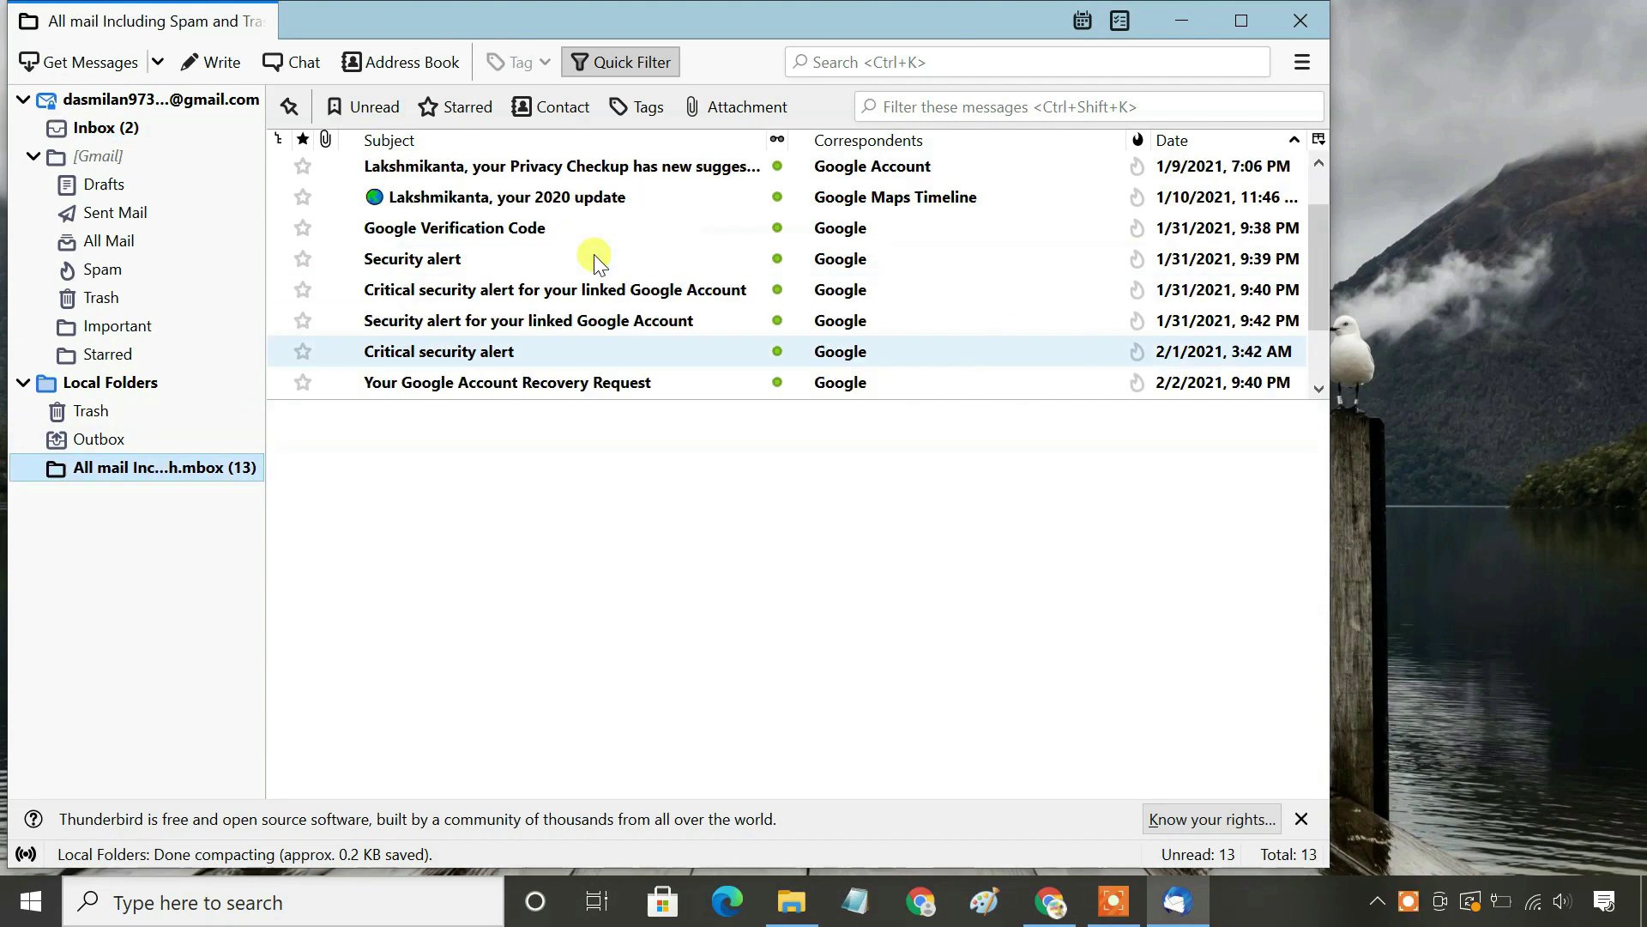
pyautogui.scroll(-2, 591, 257)
pyautogui.scroll(2, 591, 257)
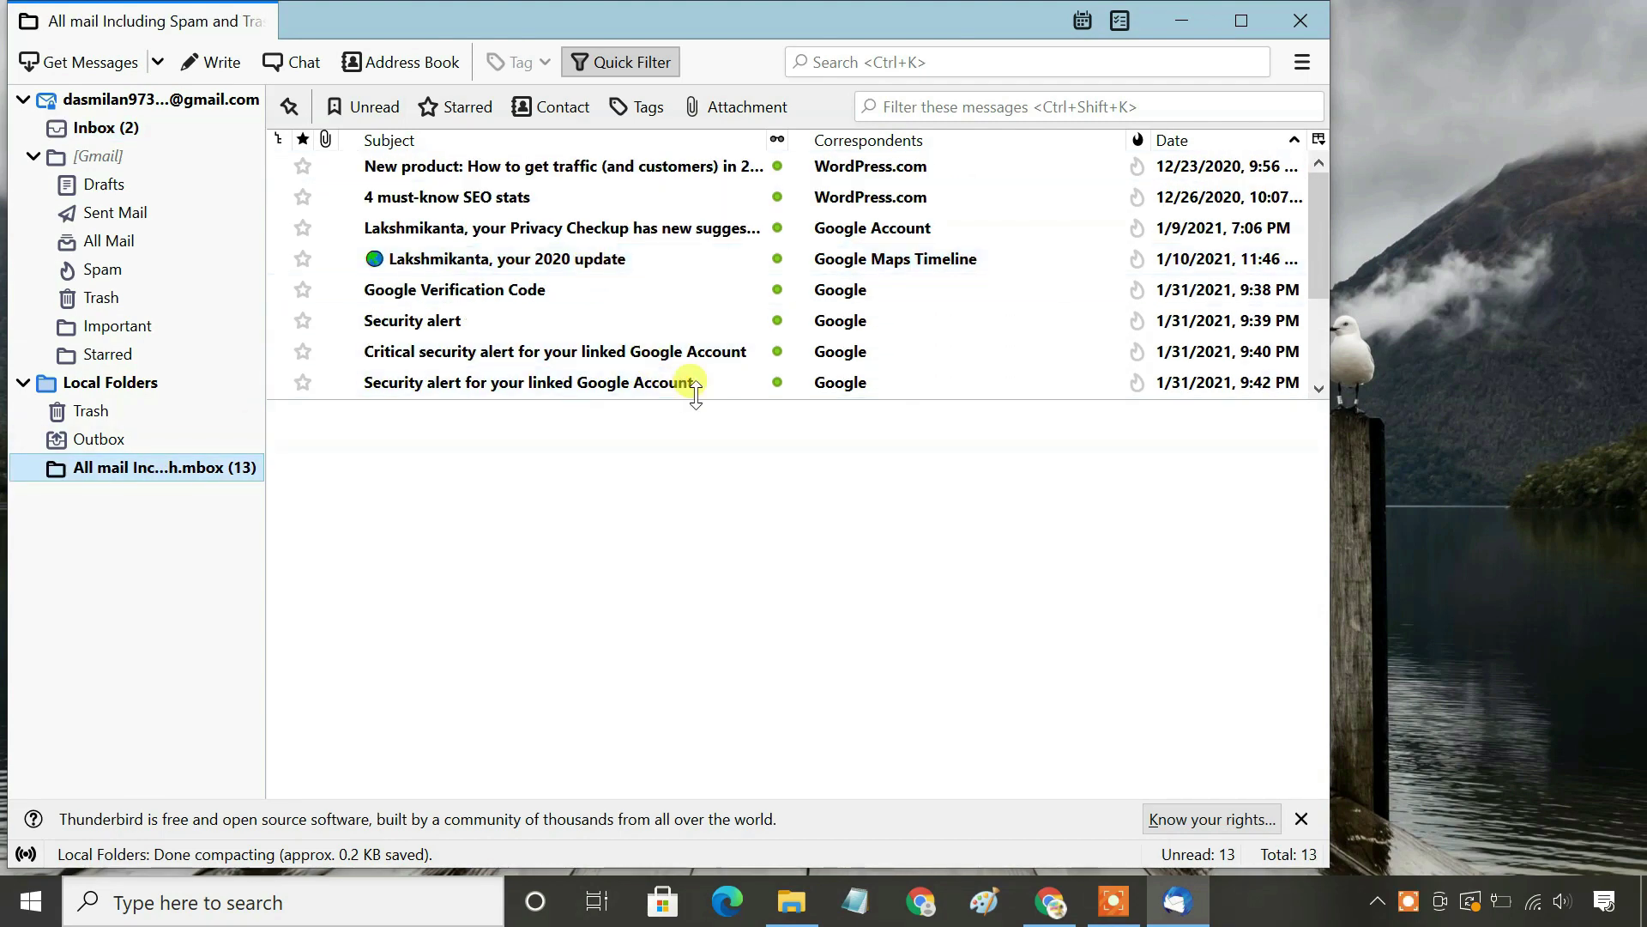
pyautogui.moveTo(674, 397); pyautogui.dragTo(755, 645)
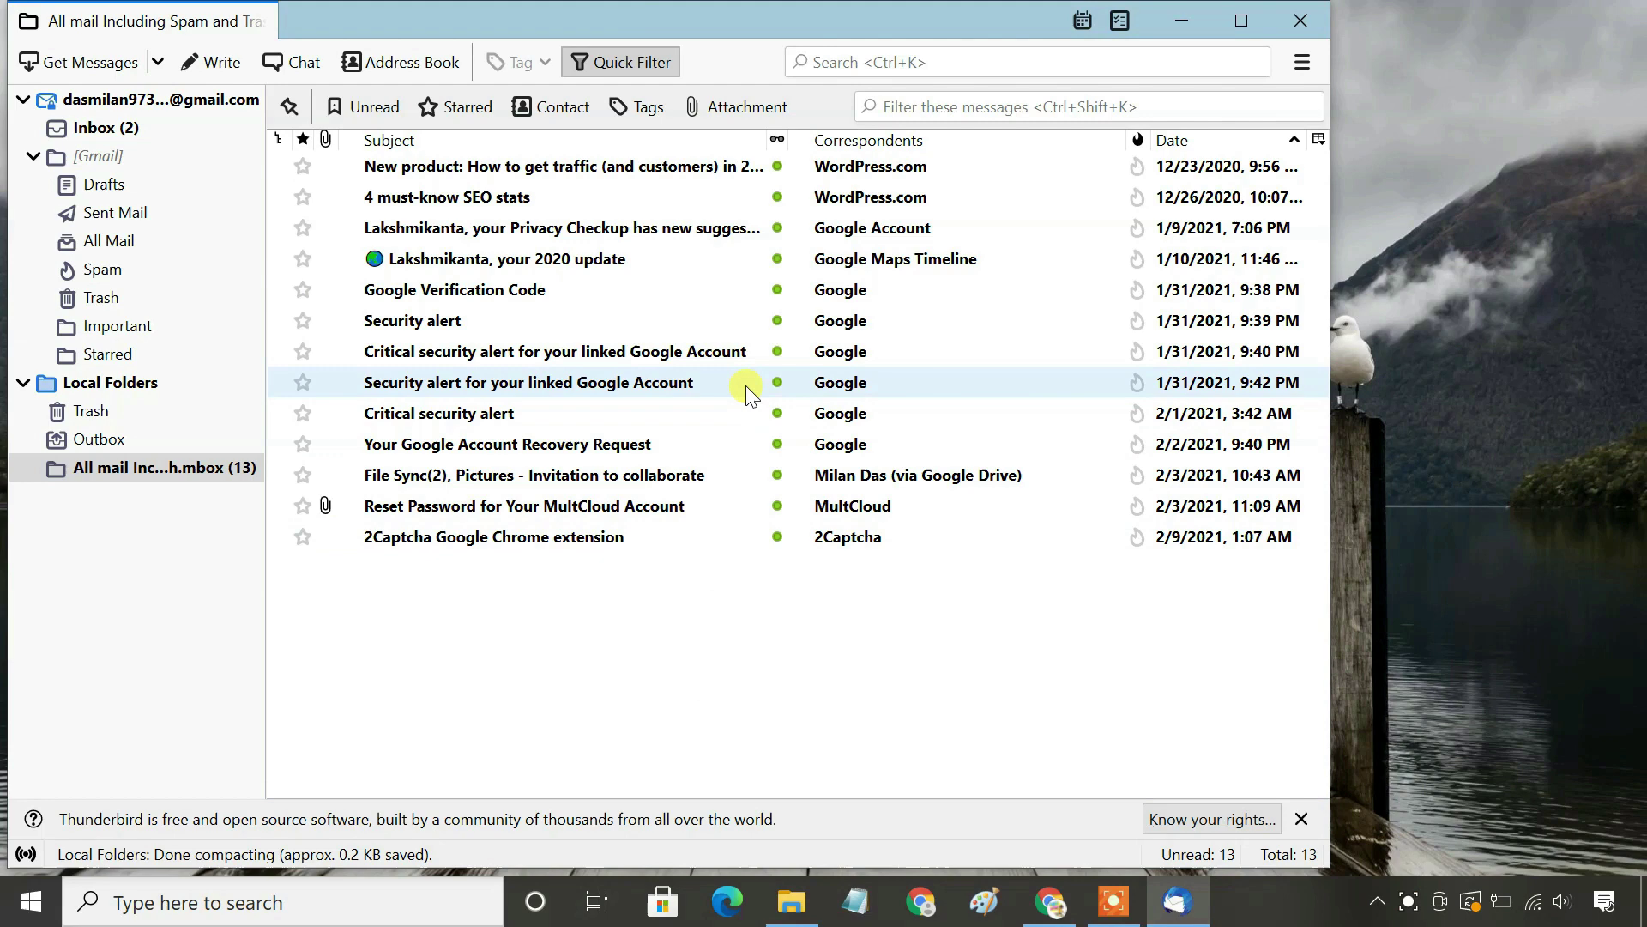
# Select all messages in the imported mbox folder and move them to the new Gmail account's Inbox.
pyautogui.hotkey('ctrl', 'a')
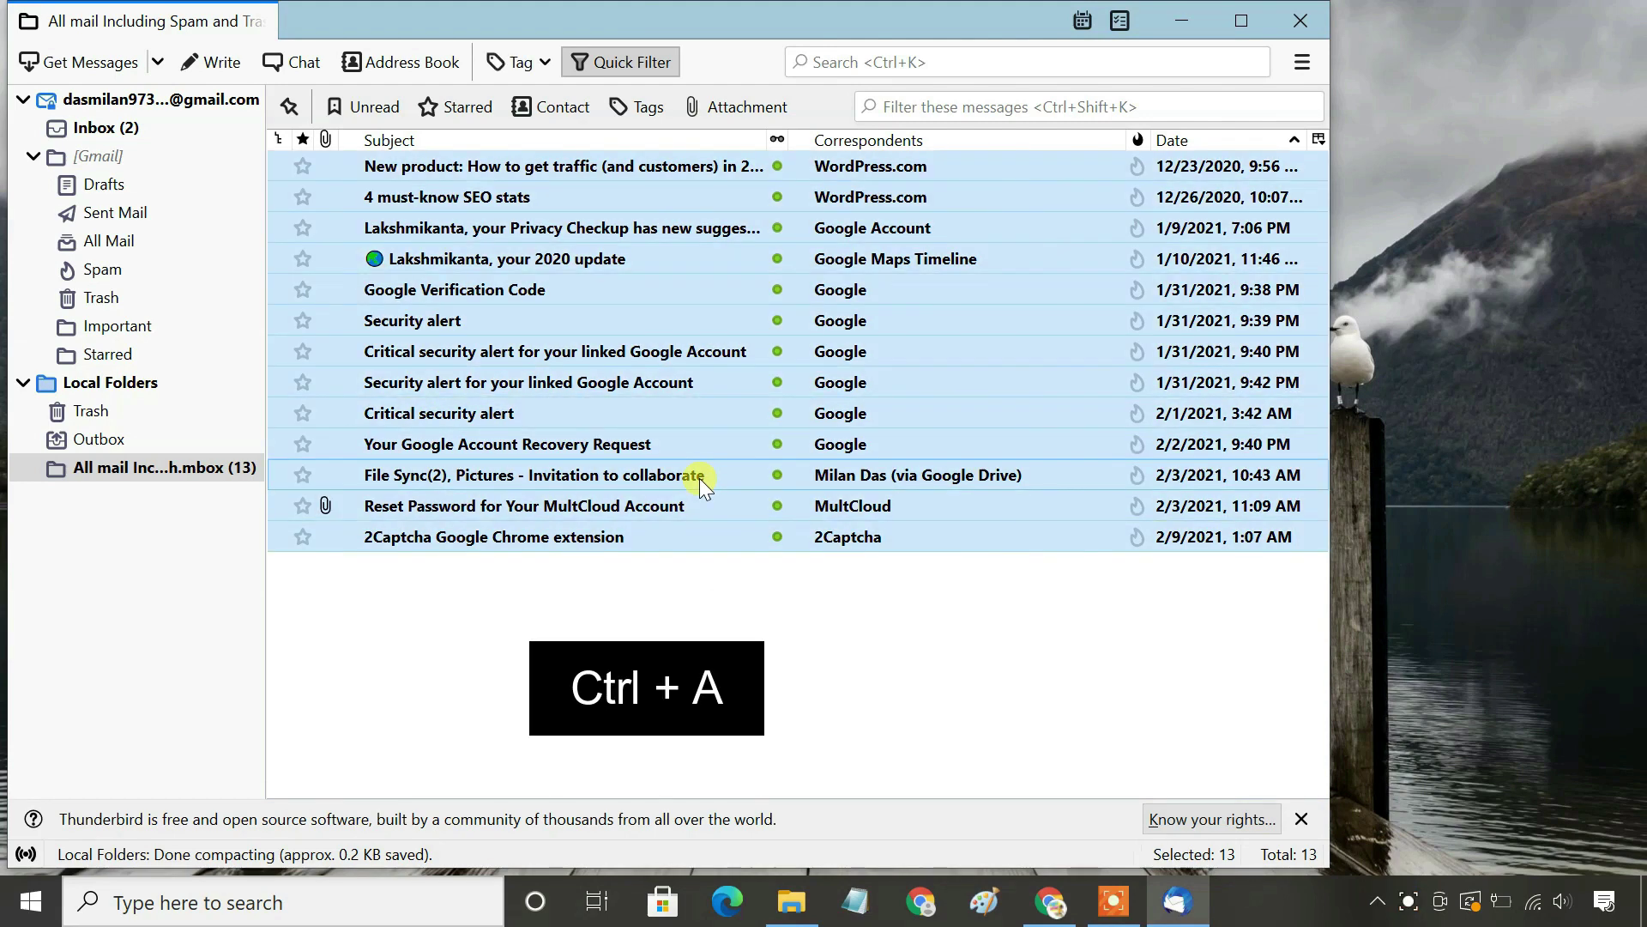
pyautogui.rightClick(704, 420)
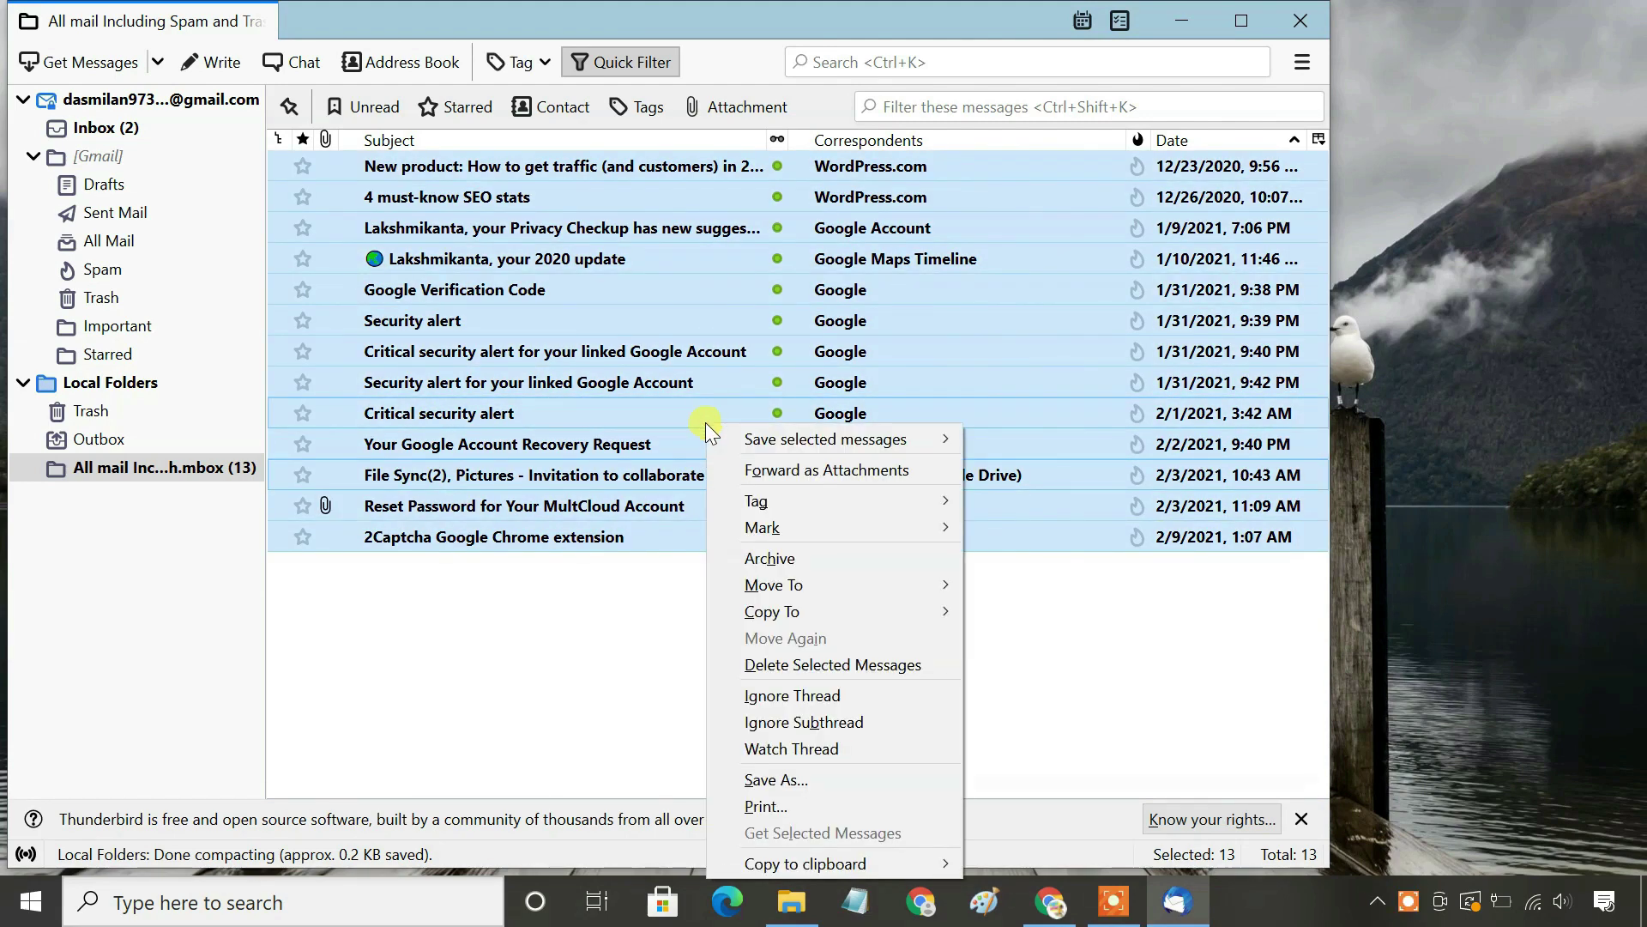
pyautogui.moveTo(804, 583)
pyautogui.moveTo(1048, 650)
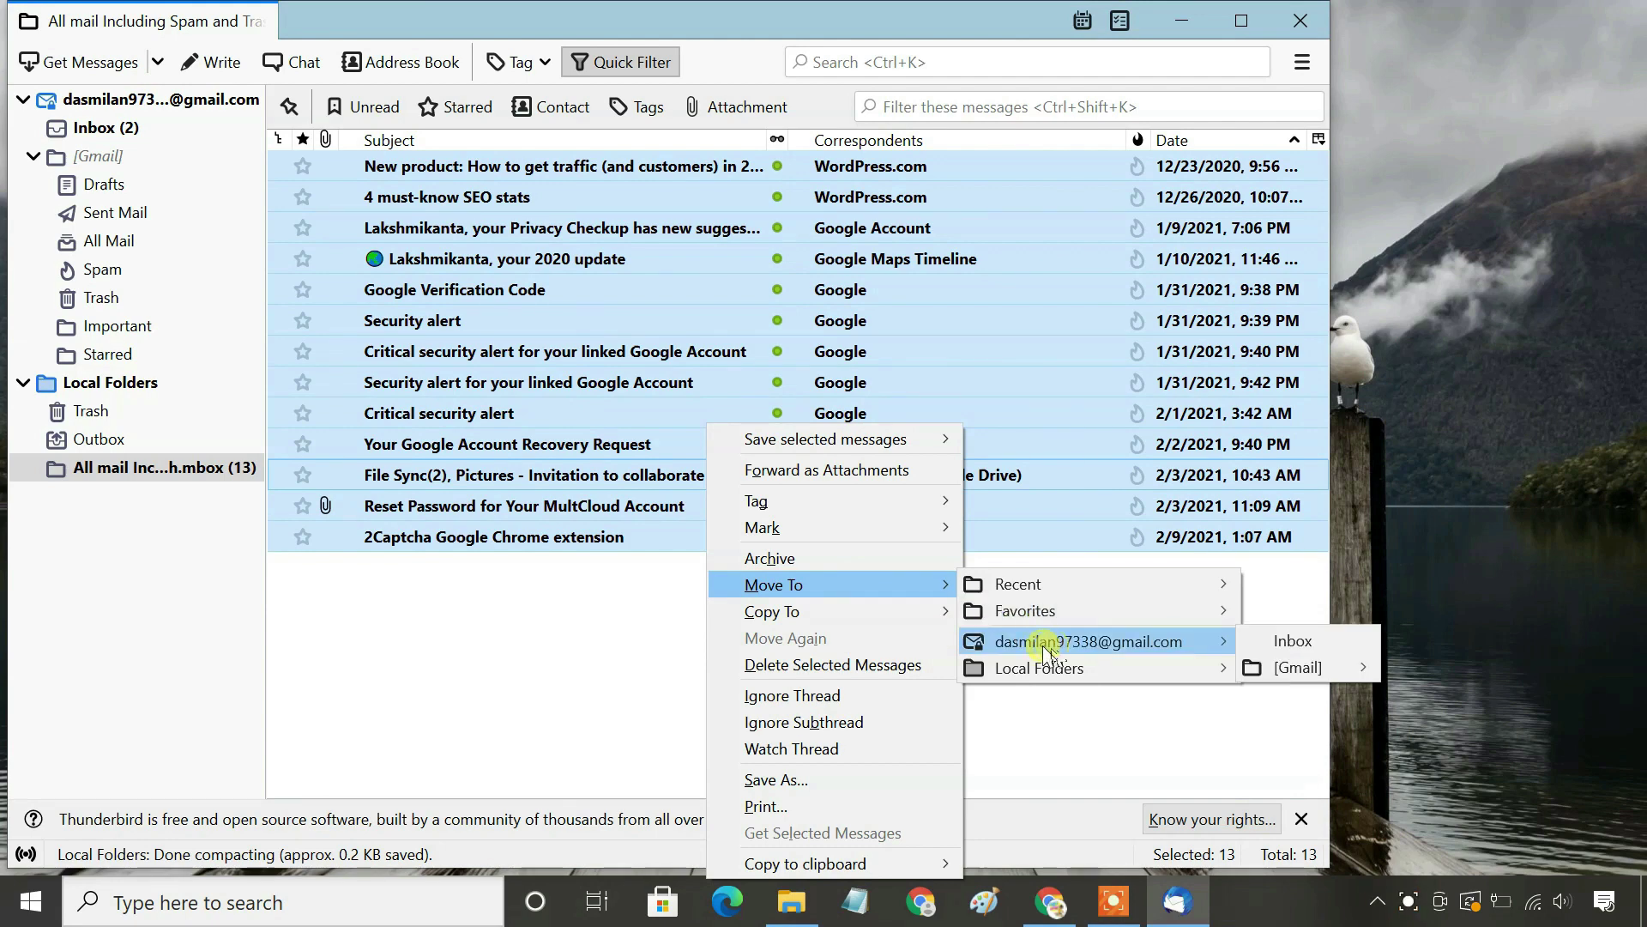
pyautogui.click(1318, 643)
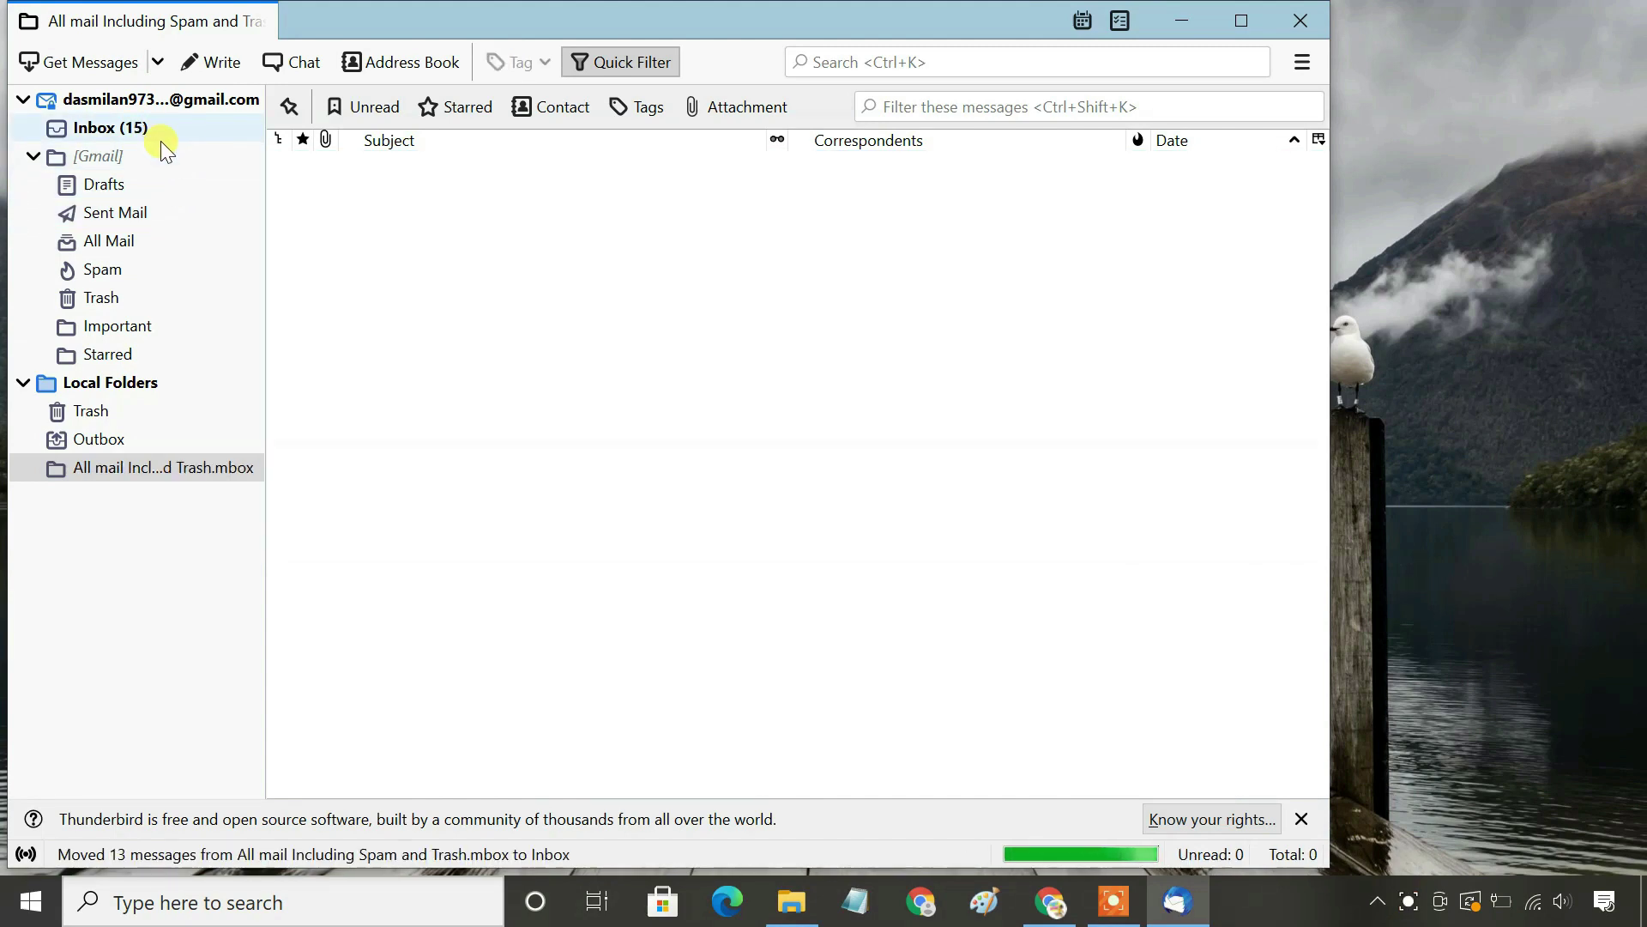
# Check the Gmail account's Inbox in Thunderbird, switch to Chrome and reload the Gmail inbox page.
pyautogui.click(93, 128)
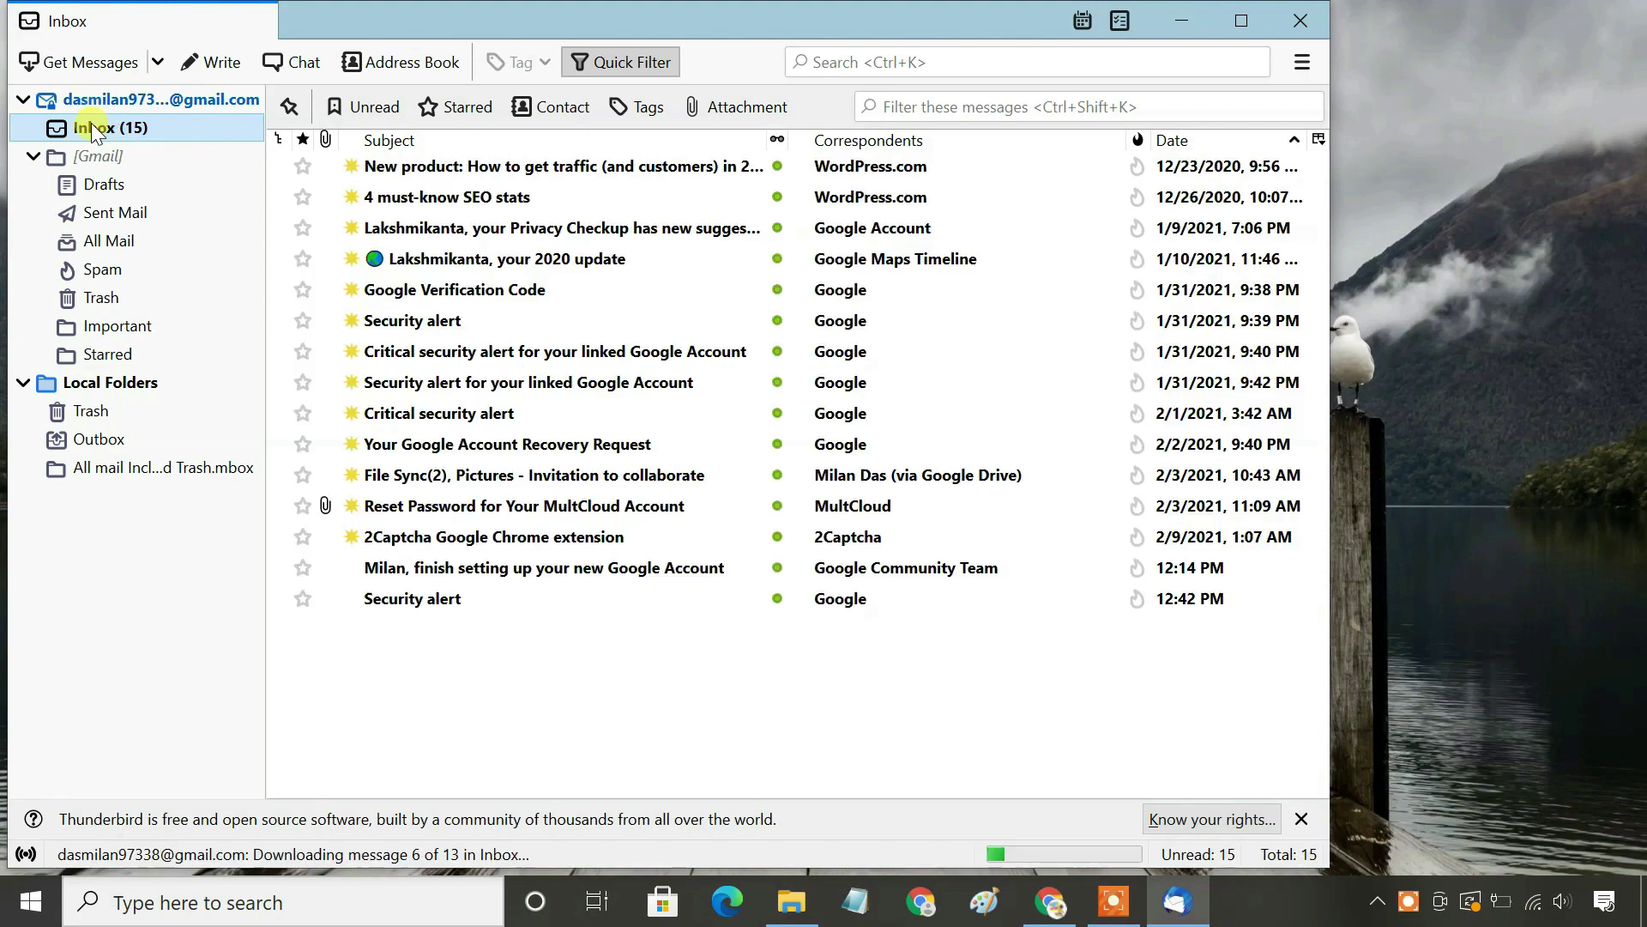
pyautogui.click(1048, 901)
pyautogui.click(526, 37)
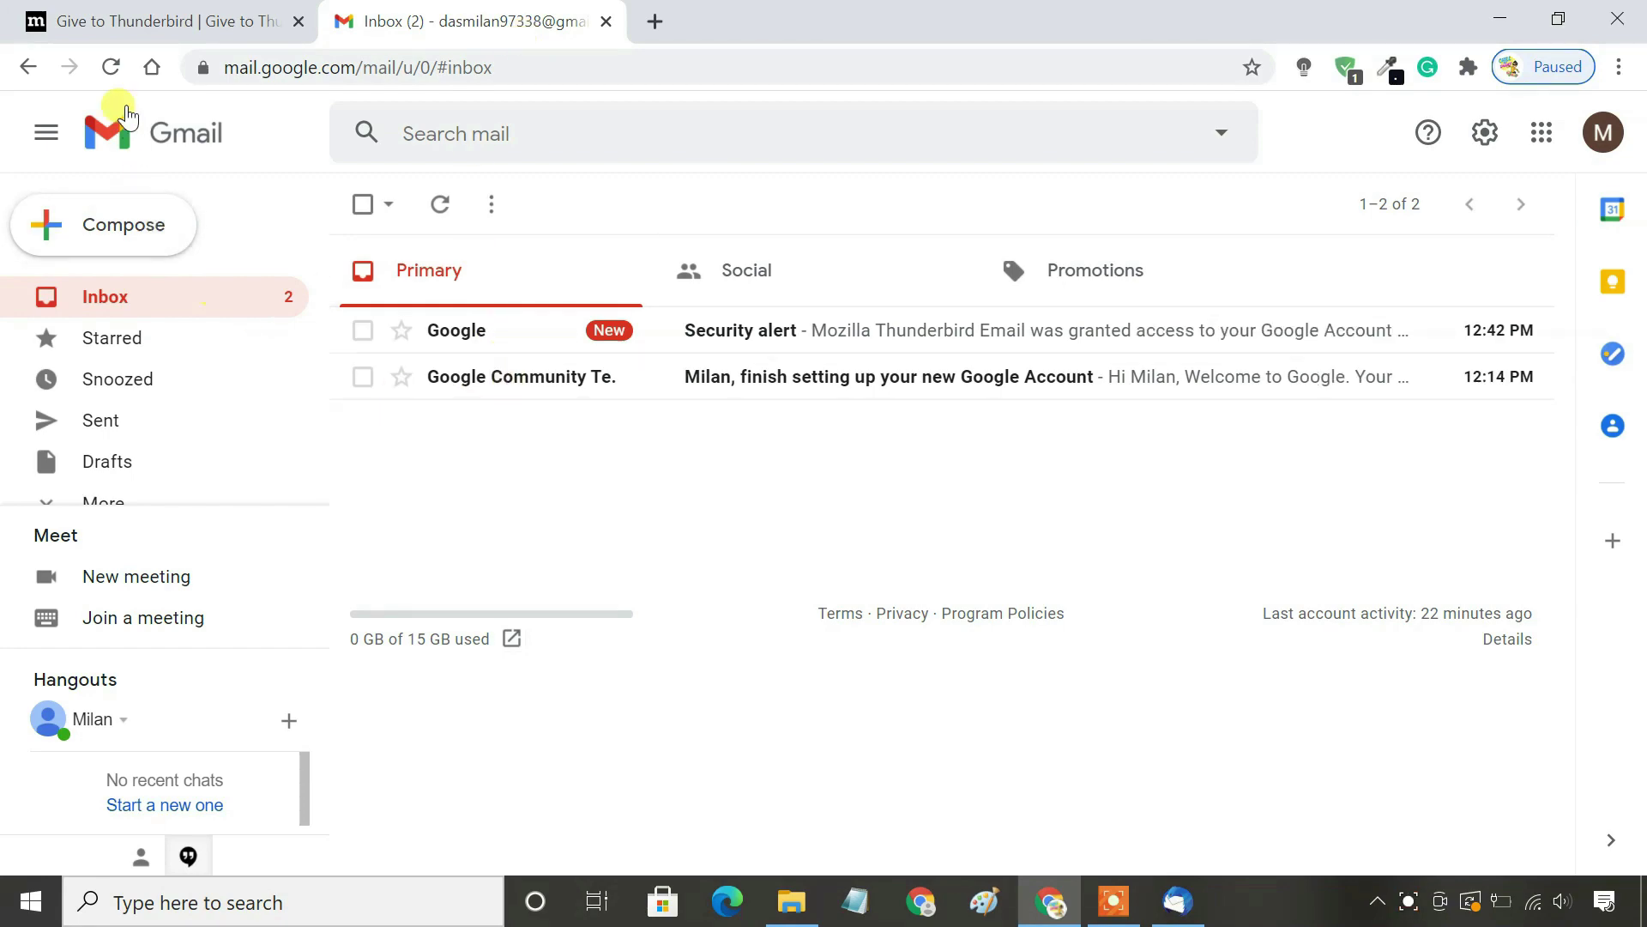
pyautogui.click(112, 67)
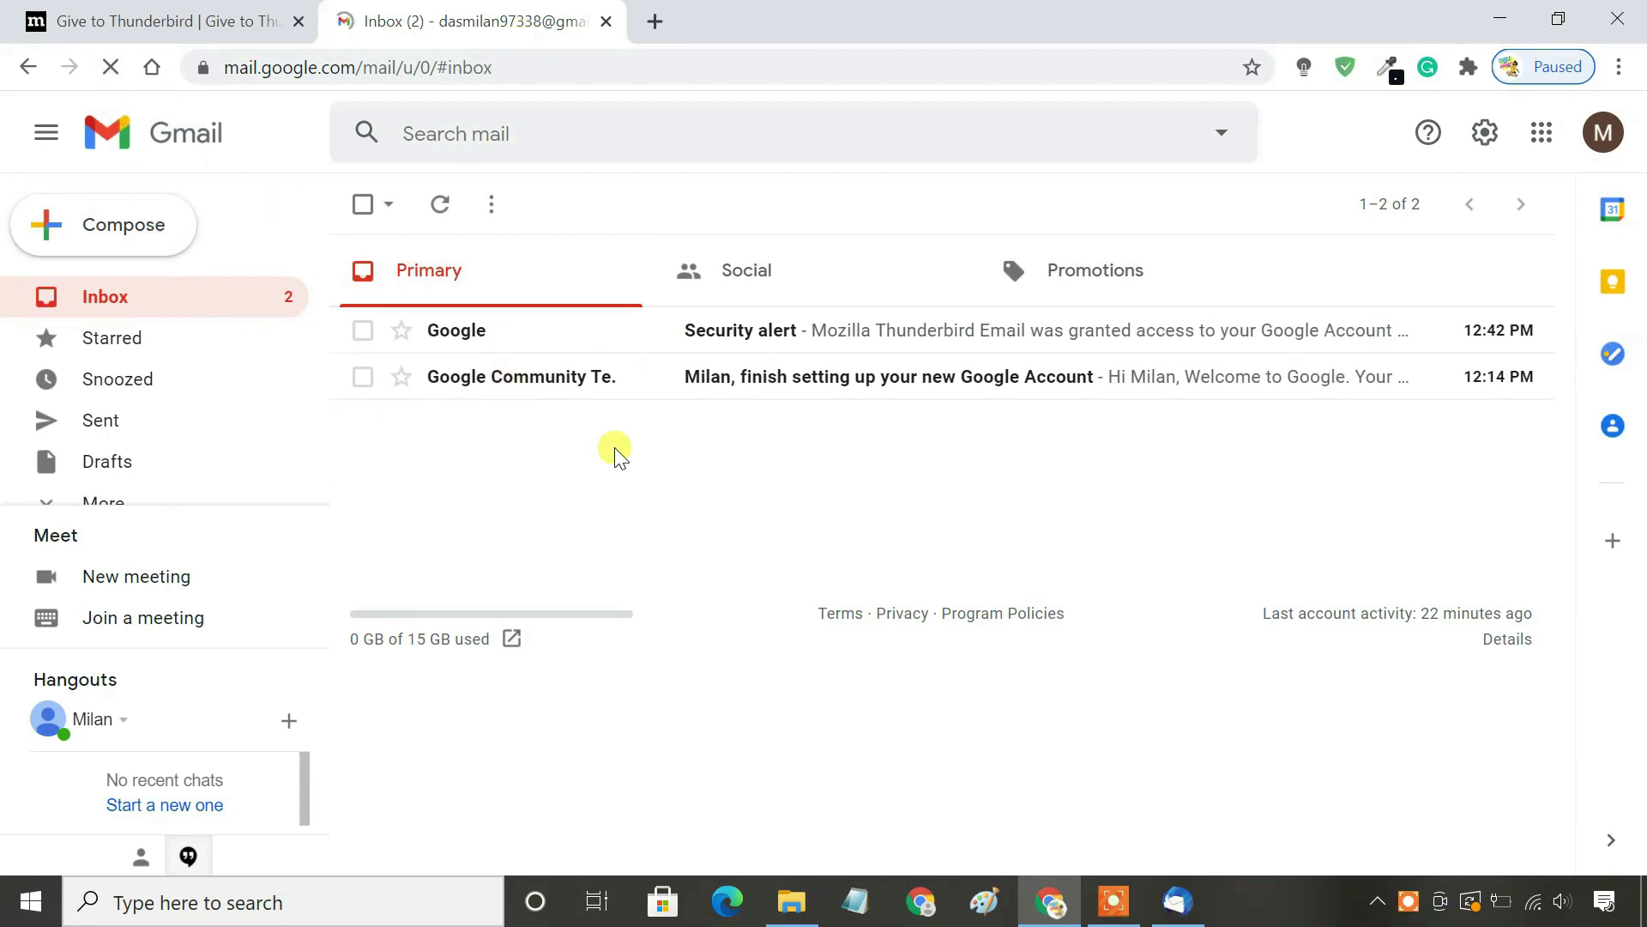